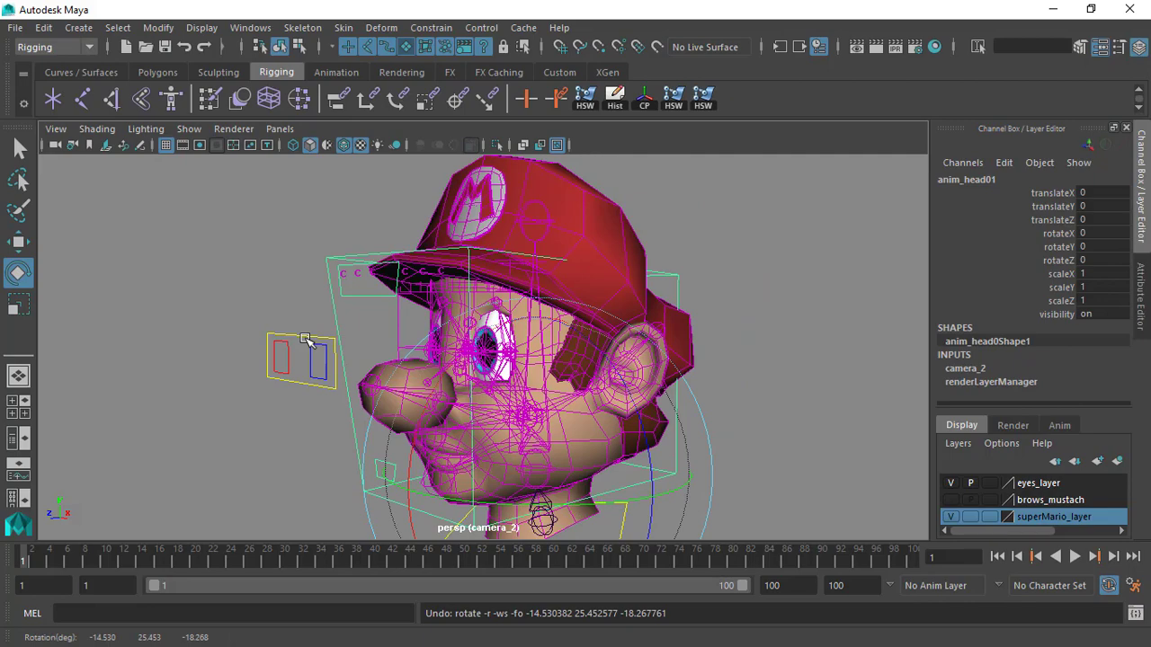
# Try rotating the head control to test the rig's movement, undo the rotation and clear the selection
pyautogui.scroll(-1, 330, 355)
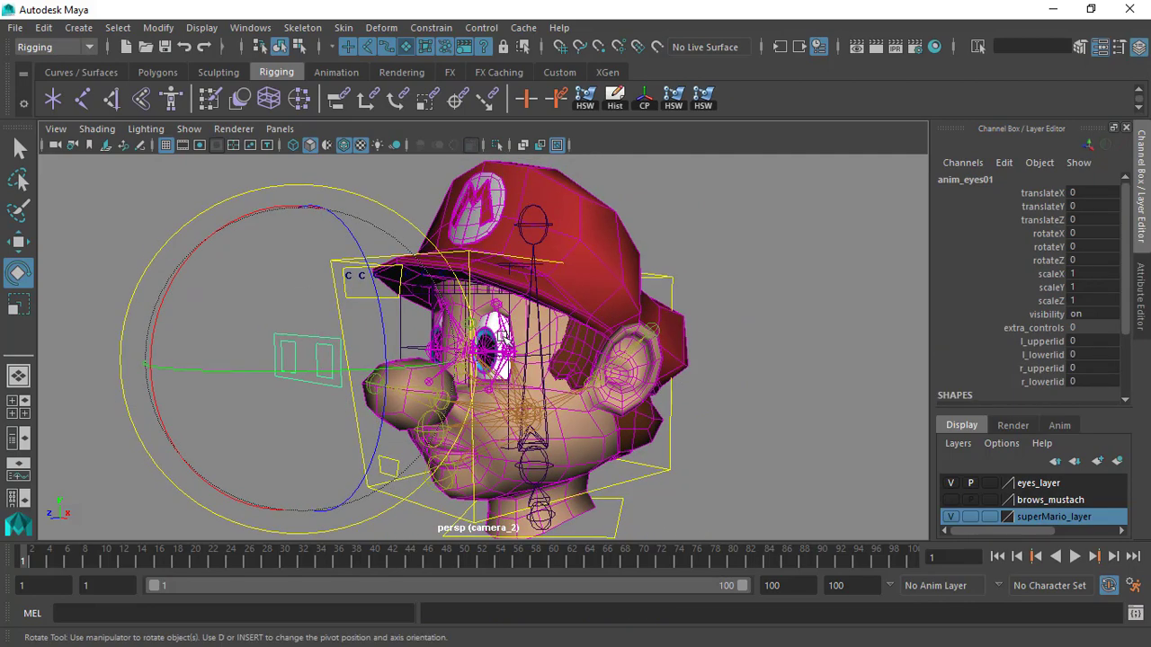
pyautogui.click(674, 282)
pyautogui.moveTo(593, 370); pyautogui.dragTo(627, 426)
pyautogui.hotkey('ctrl', 'z')
pyautogui.scroll(2, 354, 318)
pyautogui.keyDown('alt'); pyautogui.moveTo(354, 318); pyautogui.dragTo(268, 266); pyautogui.keyUp('alt')
pyautogui.click(281, 284)
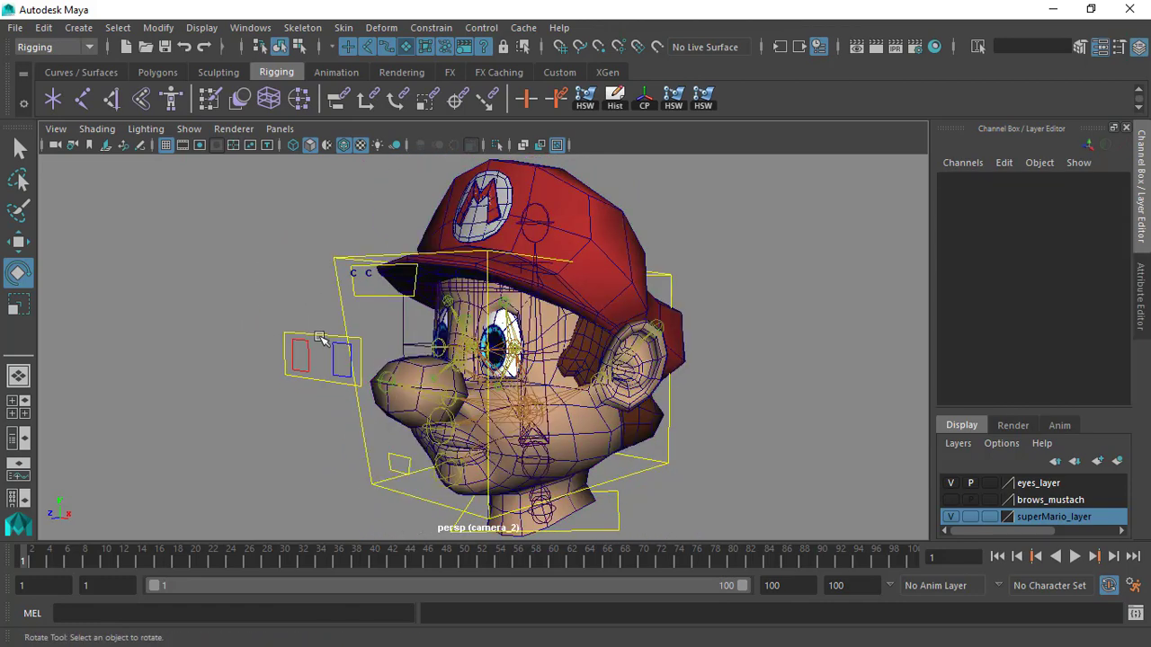
pyautogui.click(336, 352)
pyautogui.press('w')
pyautogui.keyDown('alt'); pyautogui.moveTo(336, 351); pyautogui.dragTo(447, 348); pyautogui.keyUp('alt')
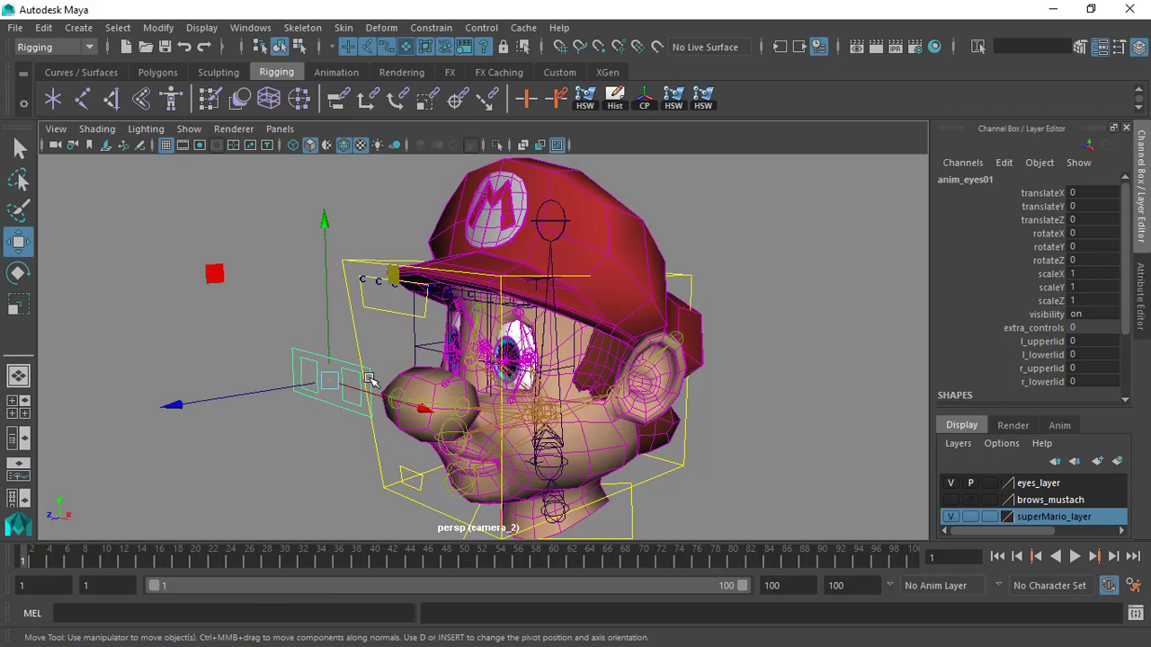
pyautogui.click(299, 453)
pyautogui.click(333, 364)
pyautogui.click(355, 309)
pyautogui.keyDown('alt'); pyautogui.moveTo(340, 356); pyautogui.dragTo(326, 394); pyautogui.keyUp('alt')
pyautogui.click(318, 364)
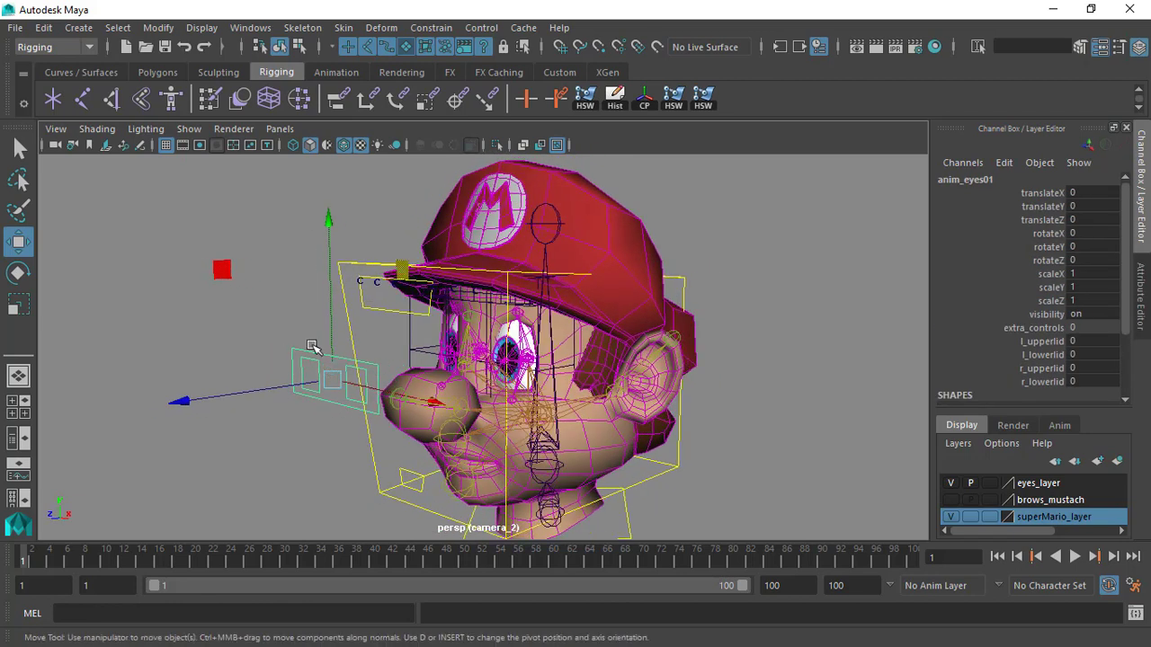
pyautogui.click(325, 438)
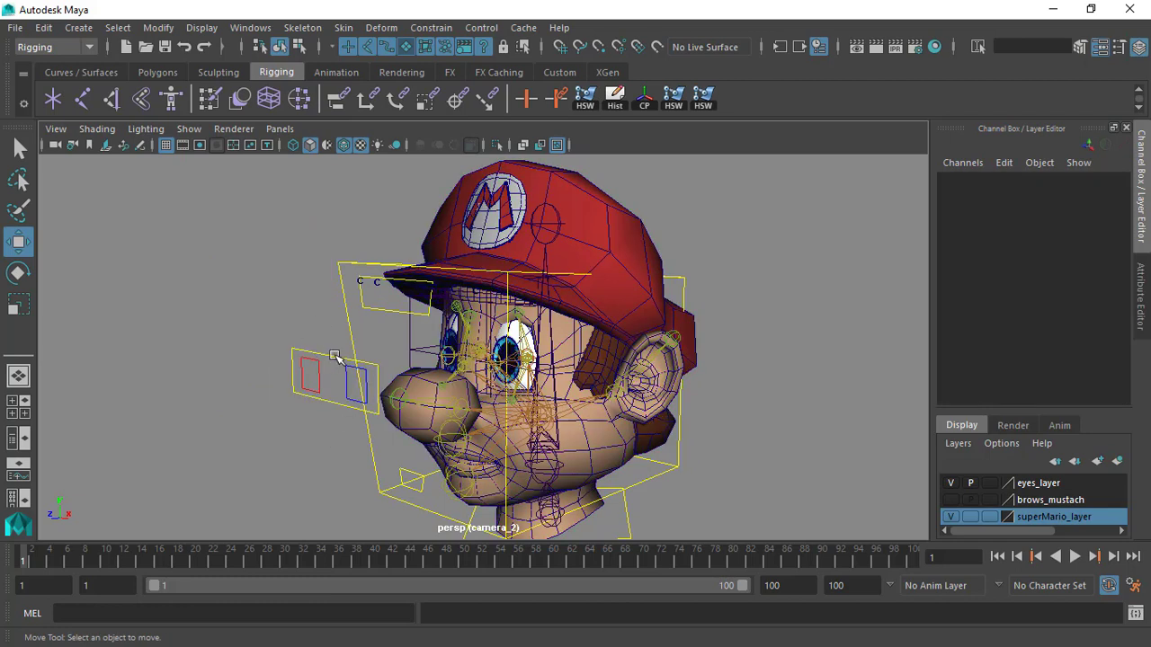
pyautogui.click(335, 356)
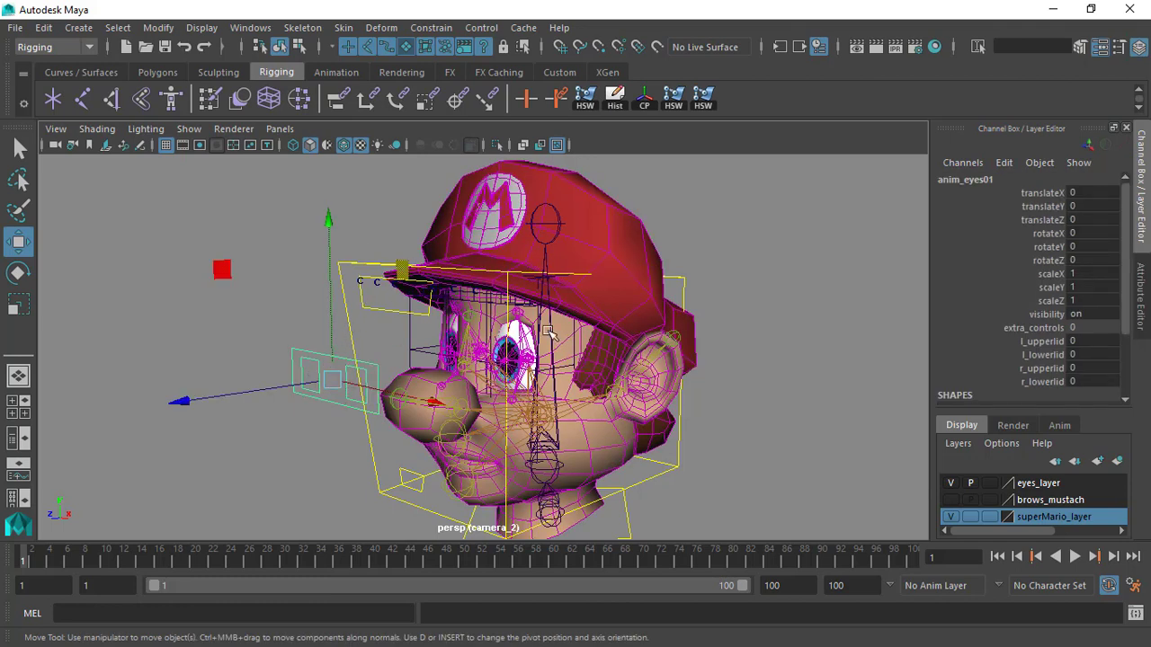
pyautogui.click(745, 357)
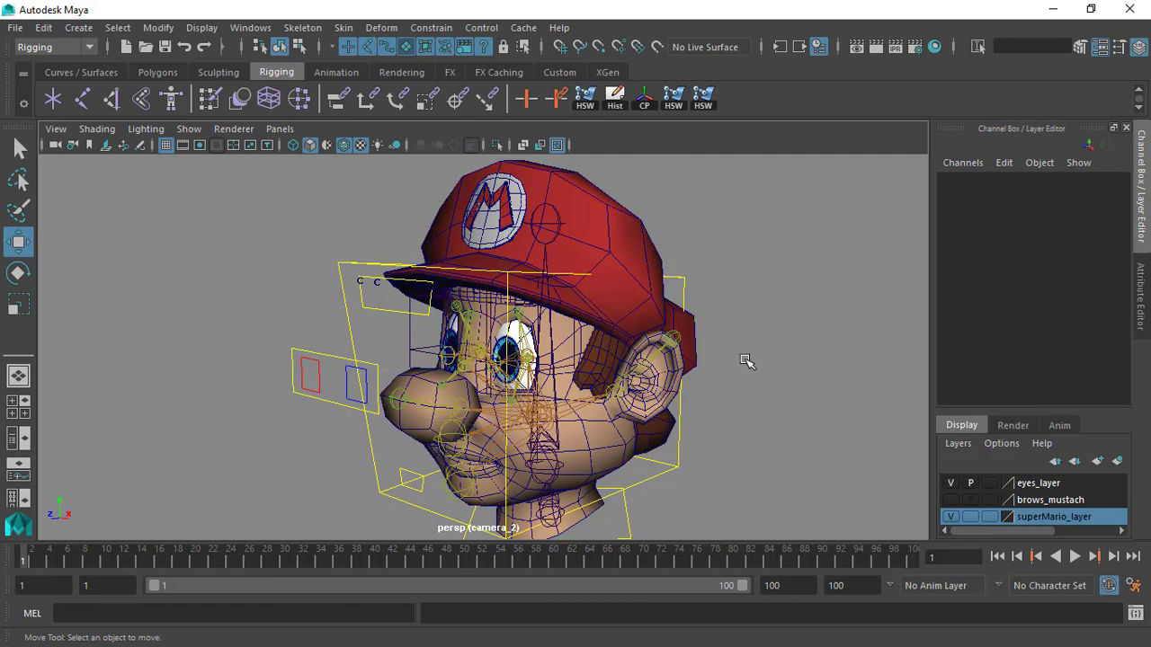
# Select the main eyes control in front of the face and open the Add Attribute window for it
pyautogui.keyDown('alt'); pyautogui.moveTo(747, 360); pyautogui.dragTo(673, 275); pyautogui.keyUp('alt')
pyautogui.scroll(4, 416, 329)
pyautogui.scroll(1, 380, 339)
pyautogui.keyDown('alt'); pyautogui.moveTo(381, 339); pyautogui.dragTo(411, 335, button='middle'); pyautogui.keyUp('alt')
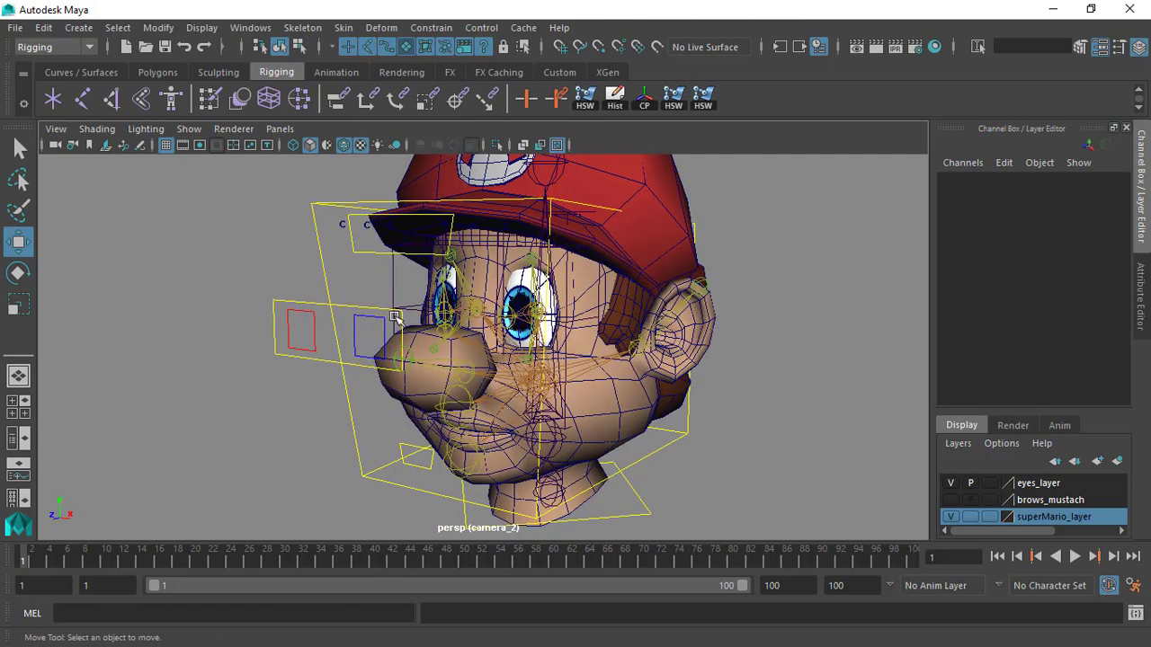
pyautogui.click(344, 307)
pyautogui.keyDown('alt'); pyautogui.moveTo(382, 224); pyautogui.dragTo(359, 277); pyautogui.keyUp('alt')
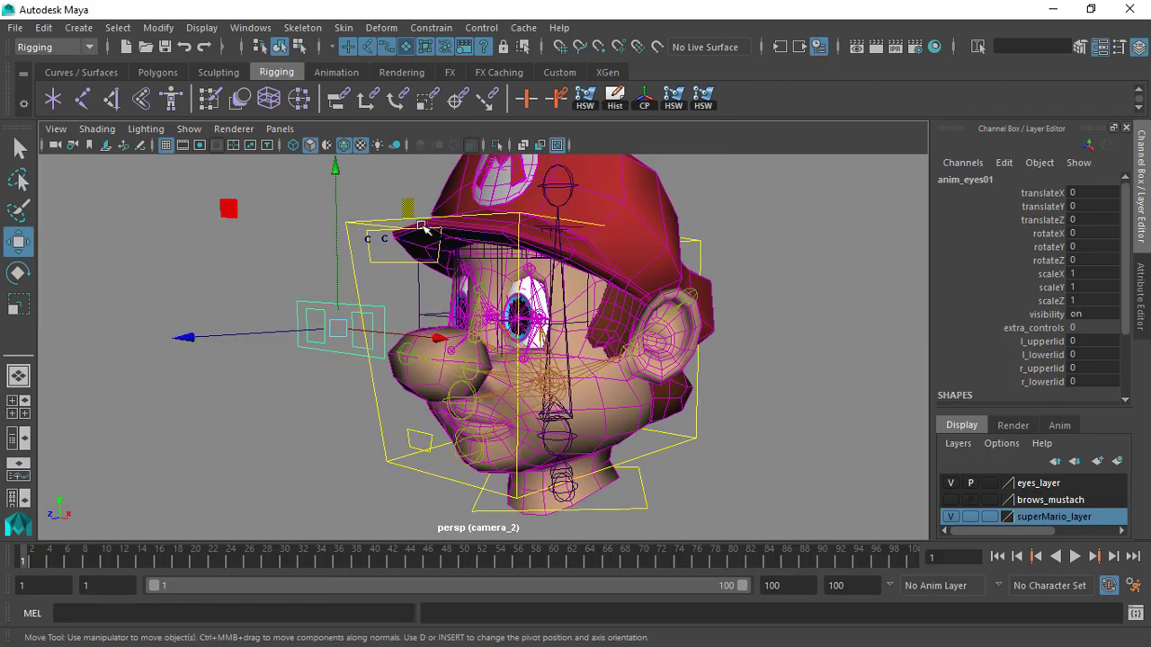
pyautogui.scroll(-1, 649, 297)
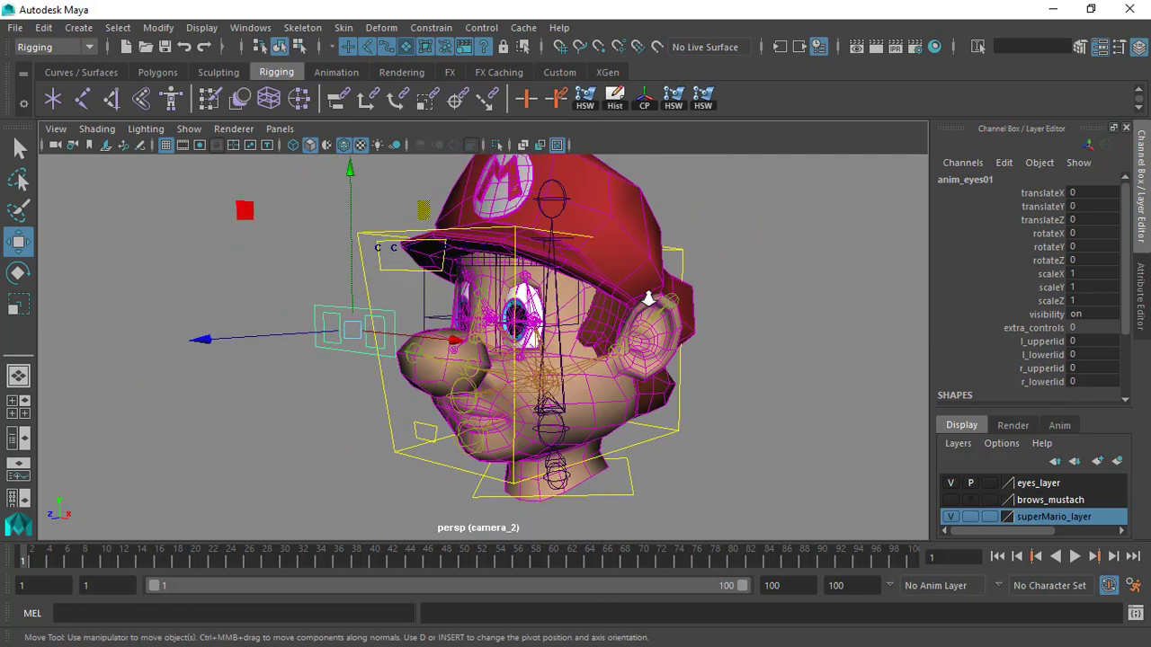
pyautogui.keyDown('alt'); pyautogui.moveTo(612, 272); pyautogui.dragTo(609, 287, button='middle'); pyautogui.keyUp('alt')
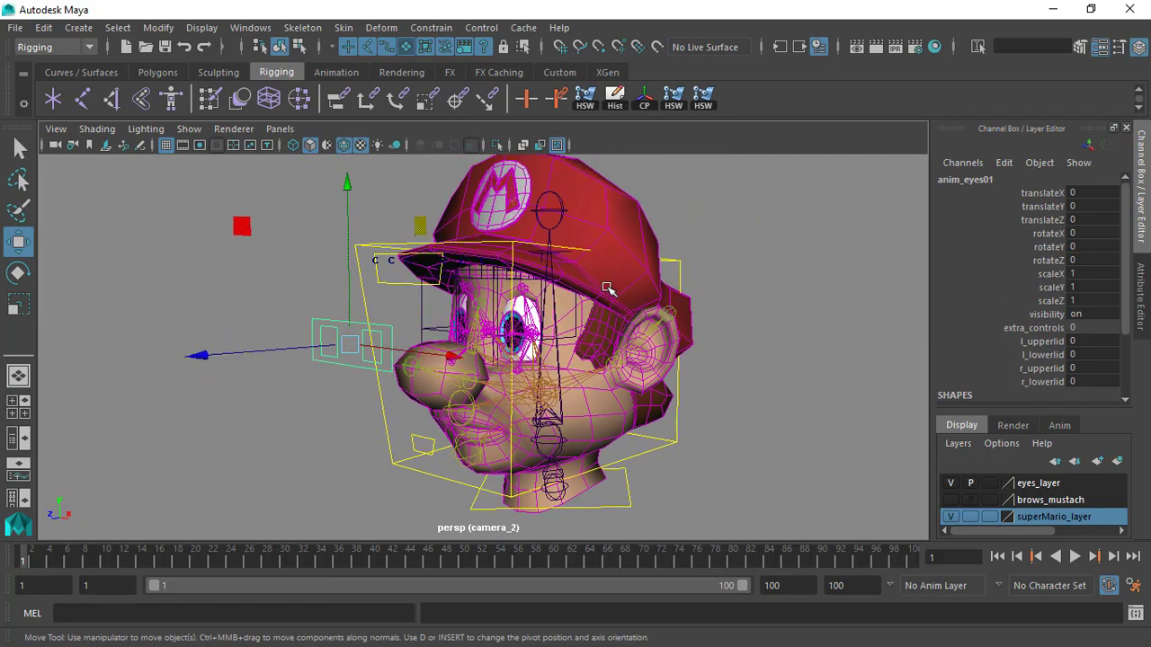
pyautogui.click(153, 29)
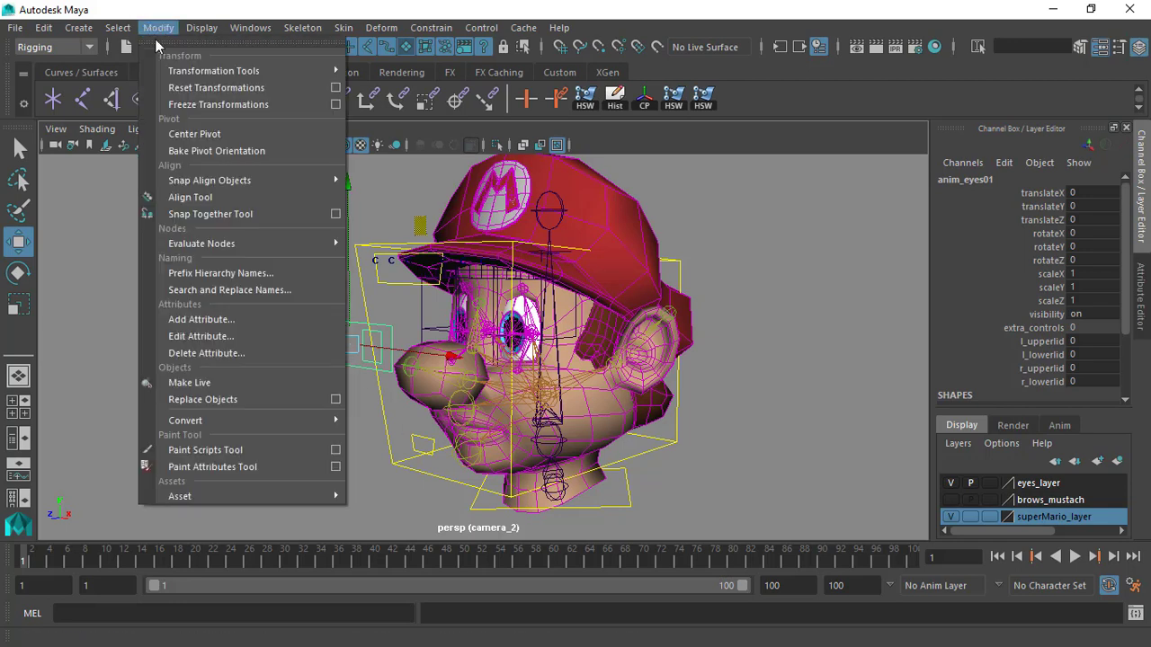
pyautogui.click(243, 315)
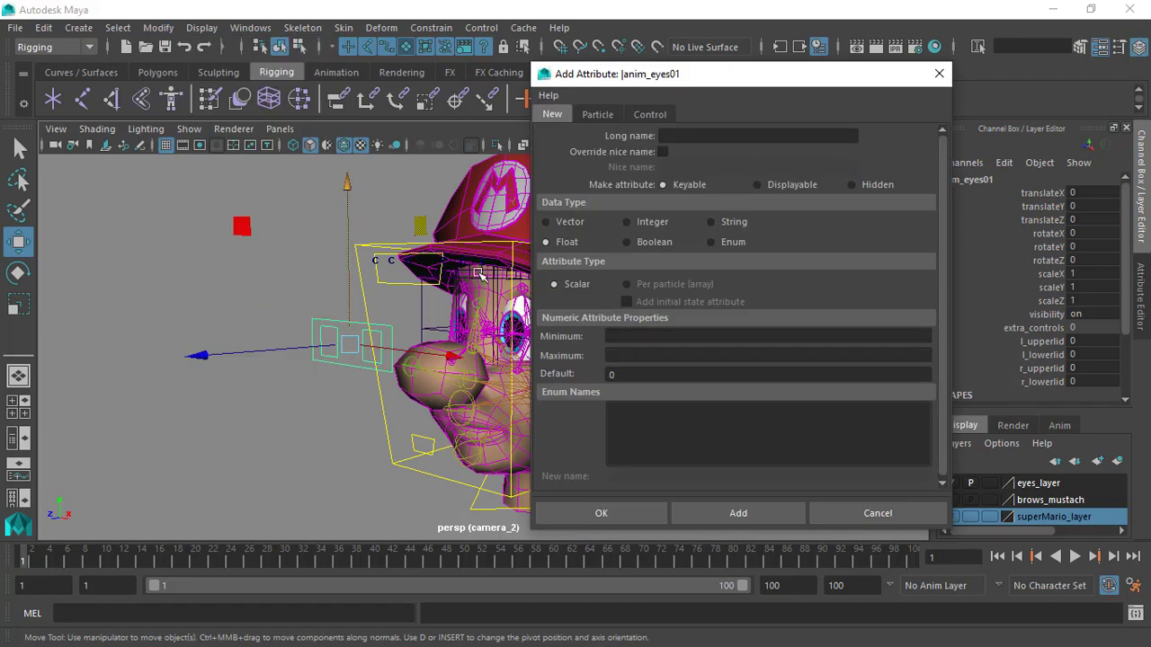
# Add a displayable float attribute with the long name driver to the eyes control
pyautogui.moveTo(719, 78); pyautogui.dragTo(837, 52)
pyautogui.keyDown('alt'); pyautogui.moveTo(566, 235); pyautogui.dragTo(486, 247, button='middle'); pyautogui.keyUp('alt')
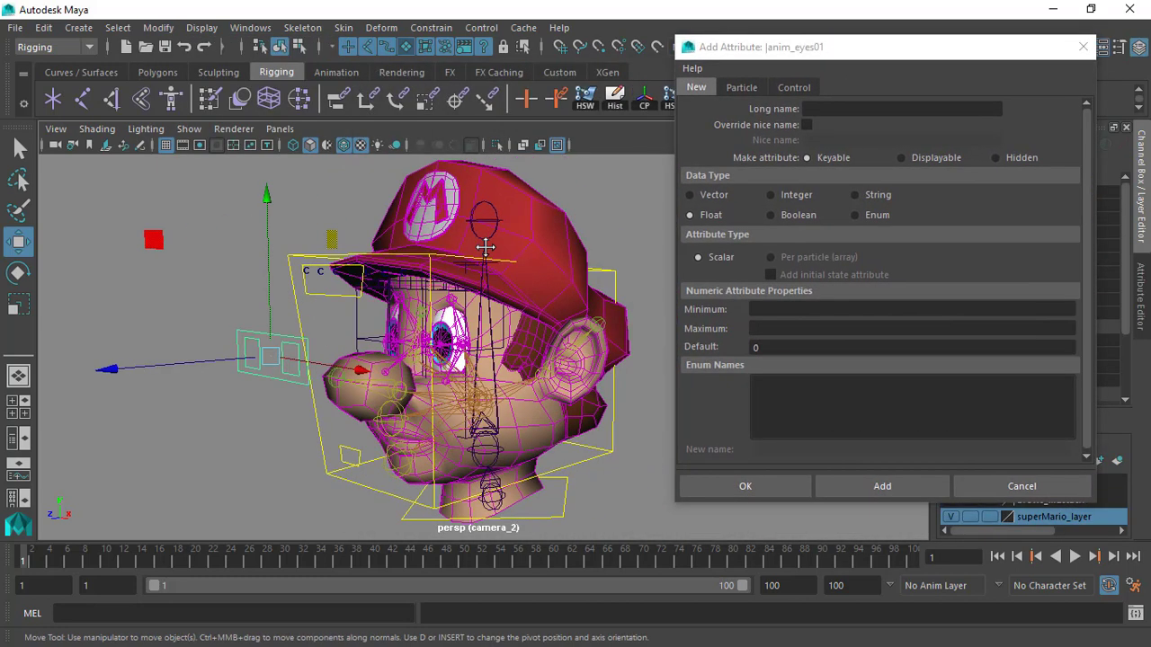
pyautogui.keyDown('alt'); pyautogui.moveTo(494, 290); pyautogui.dragTo(457, 281, button='middle'); pyautogui.keyUp('alt')
pyautogui.moveTo(789, 54); pyautogui.dragTo(302, 131)
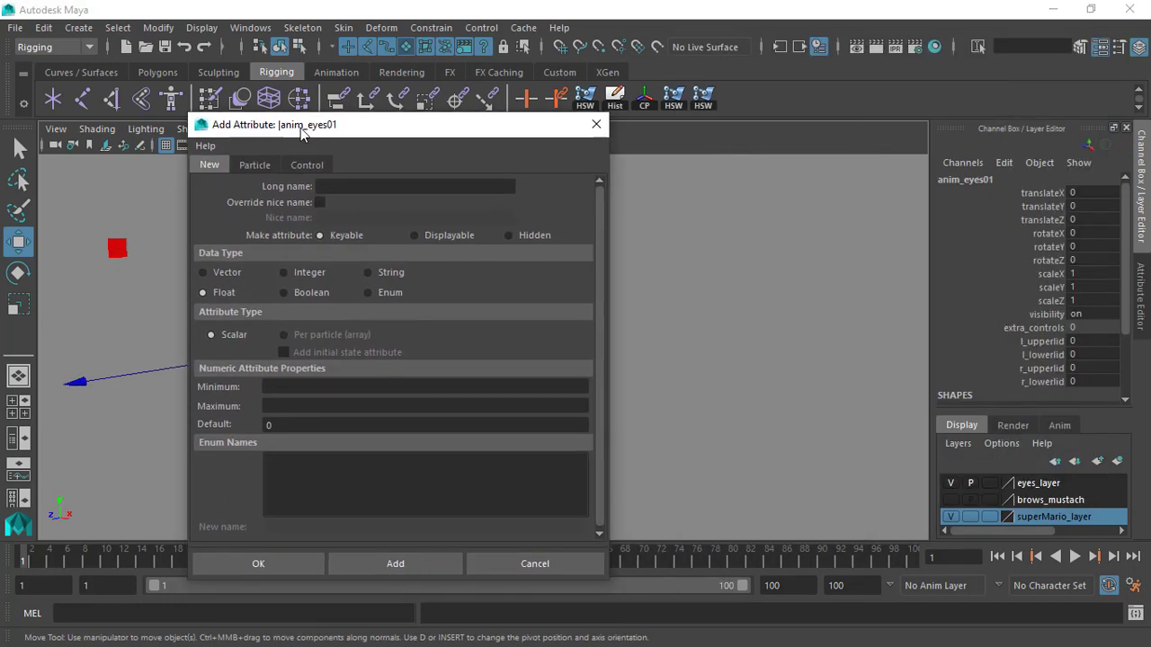
pyautogui.moveTo(437, 135); pyautogui.dragTo(228, 111)
pyautogui.keyDown('alt'); pyautogui.moveTo(483, 303); pyautogui.dragTo(599, 251); pyautogui.keyUp('alt')
pyautogui.keyDown('alt'); pyautogui.moveTo(599, 252); pyautogui.dragTo(633, 306, button='right'); pyautogui.keyUp('alt')
pyautogui.keyDown('alt'); pyautogui.moveTo(633, 306); pyautogui.dragTo(664, 309, button='middle'); pyautogui.keyUp('alt')
pyautogui.moveTo(245, 107); pyautogui.dragTo(324, 91)
pyautogui.click(306, 145)
pyautogui.write('driver')
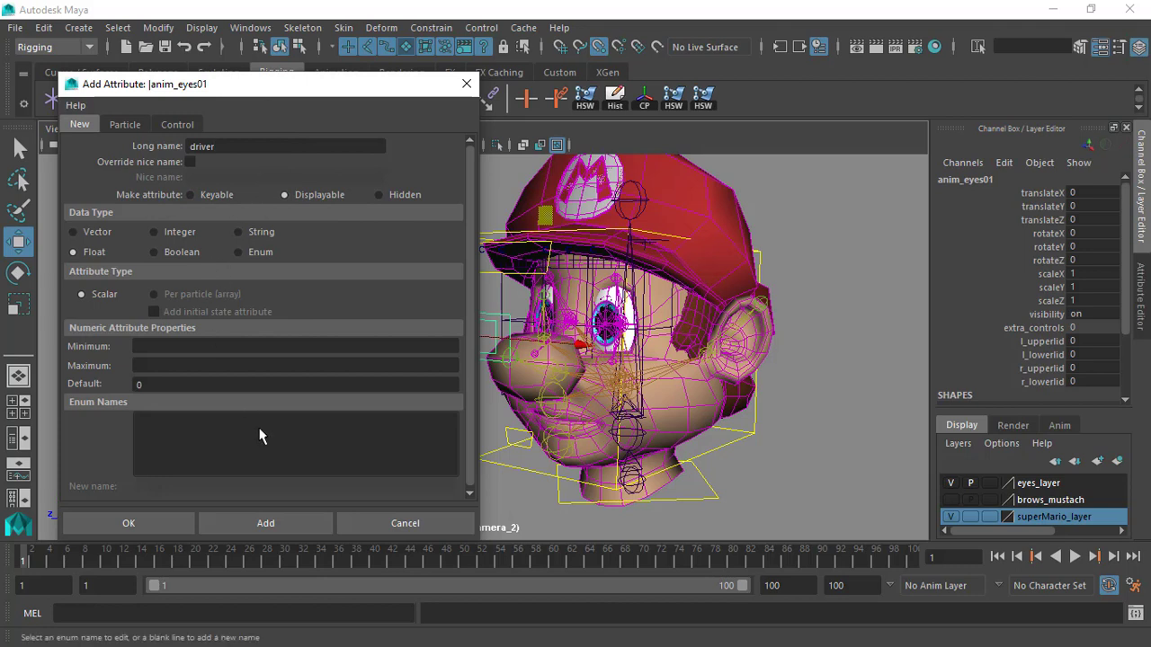
pyautogui.click(286, 531)
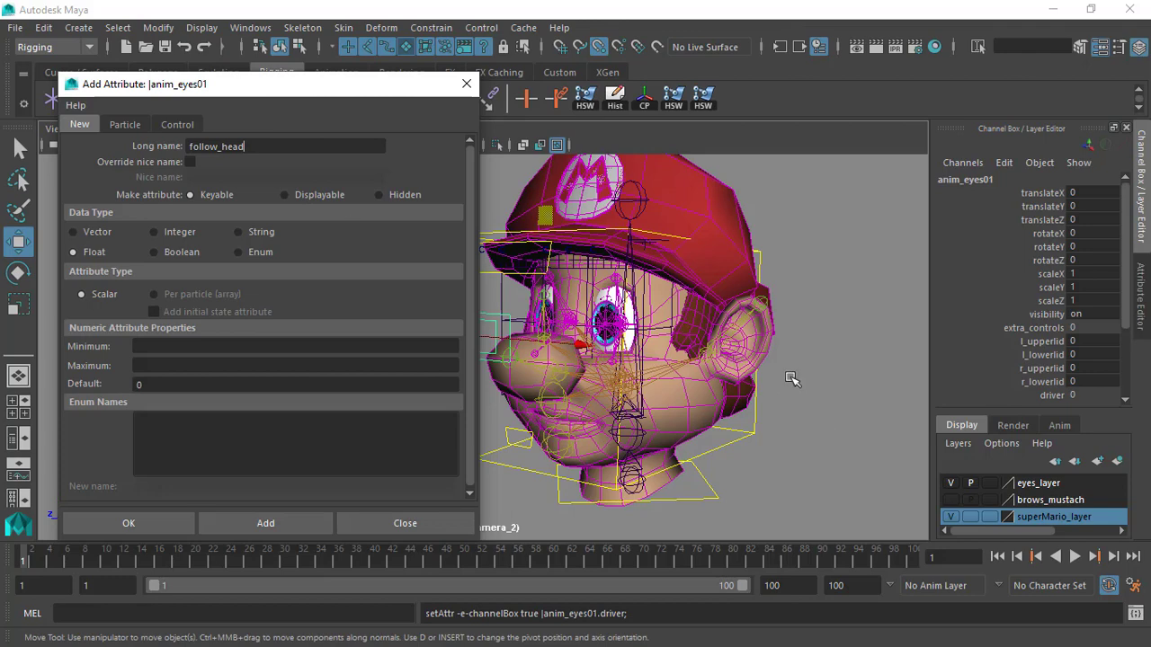
# Add a keyable float attribute follow_head with minimum 0, maximum 1 and default 0 to the eyes control, and close the attribute window
pyautogui.moveTo(273, 85); pyautogui.dragTo(171, 70)
pyautogui.scroll(5, 589, 326)
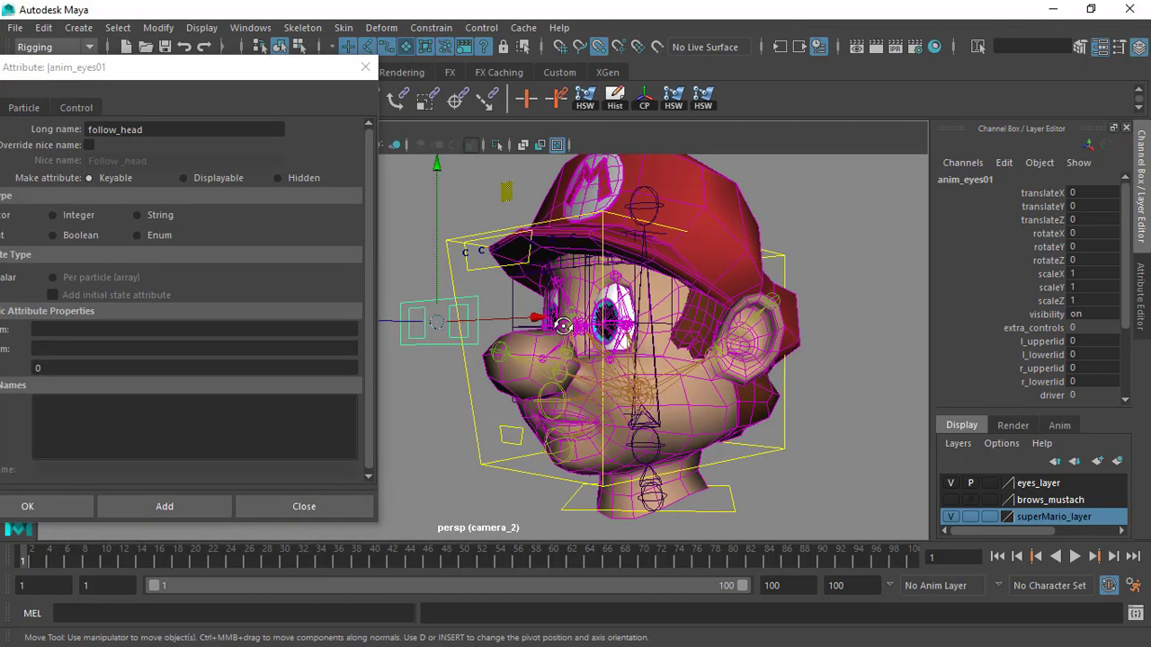
pyautogui.keyDown('alt'); pyautogui.moveTo(586, 321); pyautogui.dragTo(576, 324); pyautogui.keyUp('alt')
pyautogui.scroll(-1, 501, 333)
pyautogui.keyDown('alt'); pyautogui.moveTo(501, 334); pyautogui.dragTo(495, 322); pyautogui.keyUp('alt')
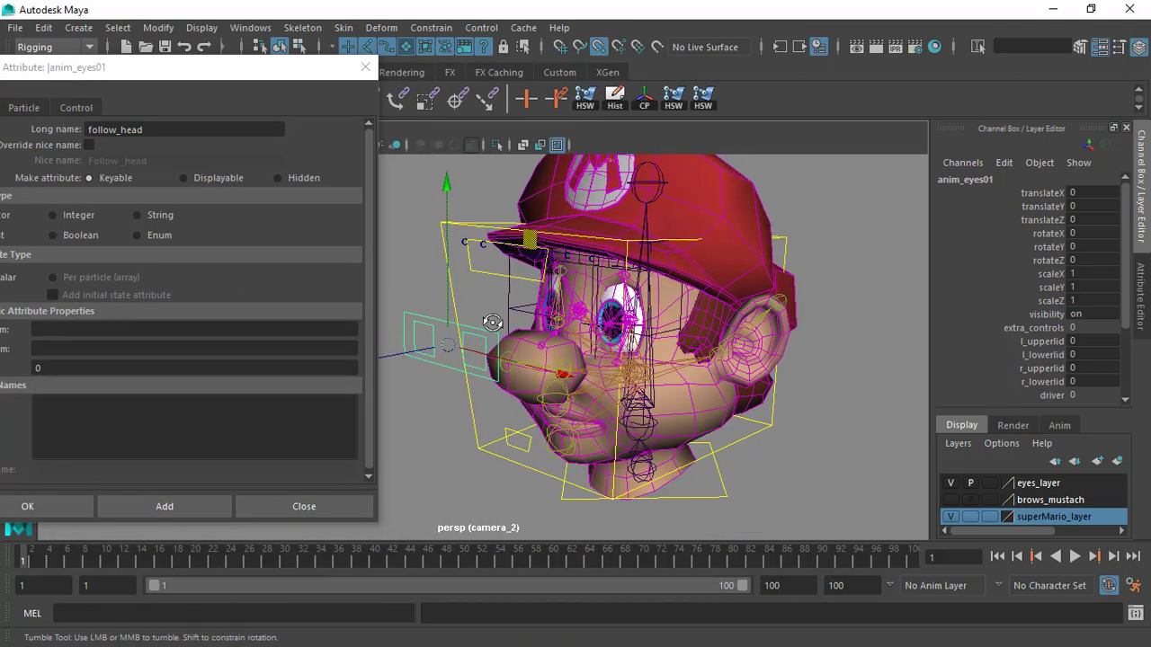
pyautogui.moveTo(183, 83); pyautogui.dragTo(318, 65)
pyautogui.doubleClick(225, 119)
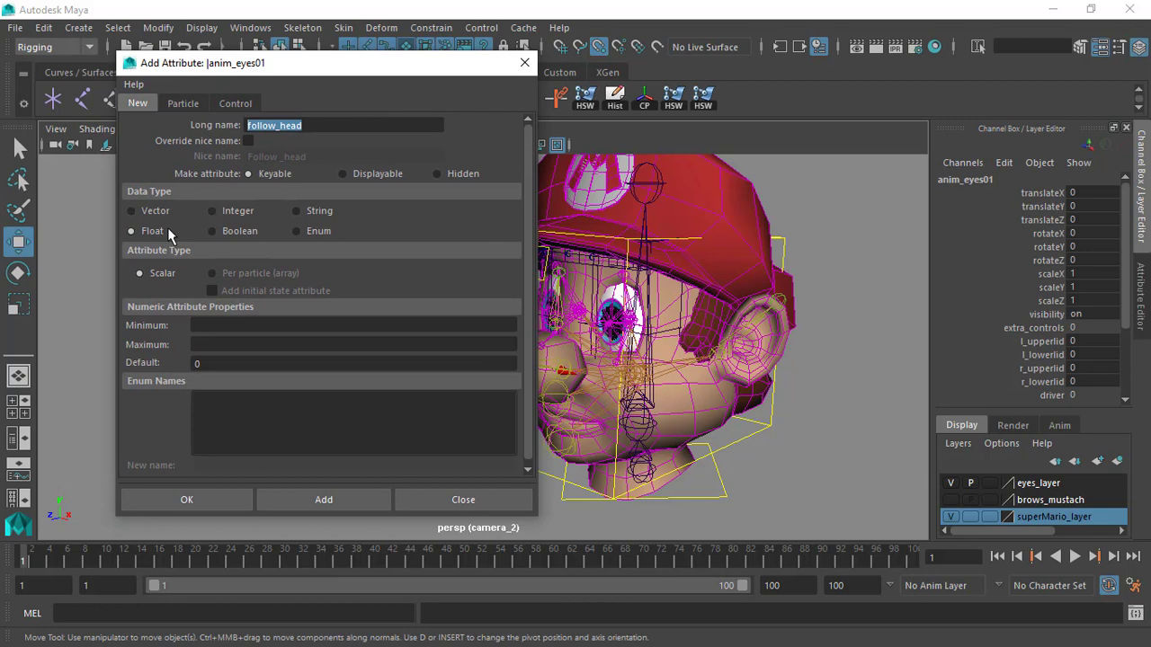
pyautogui.click(216, 323)
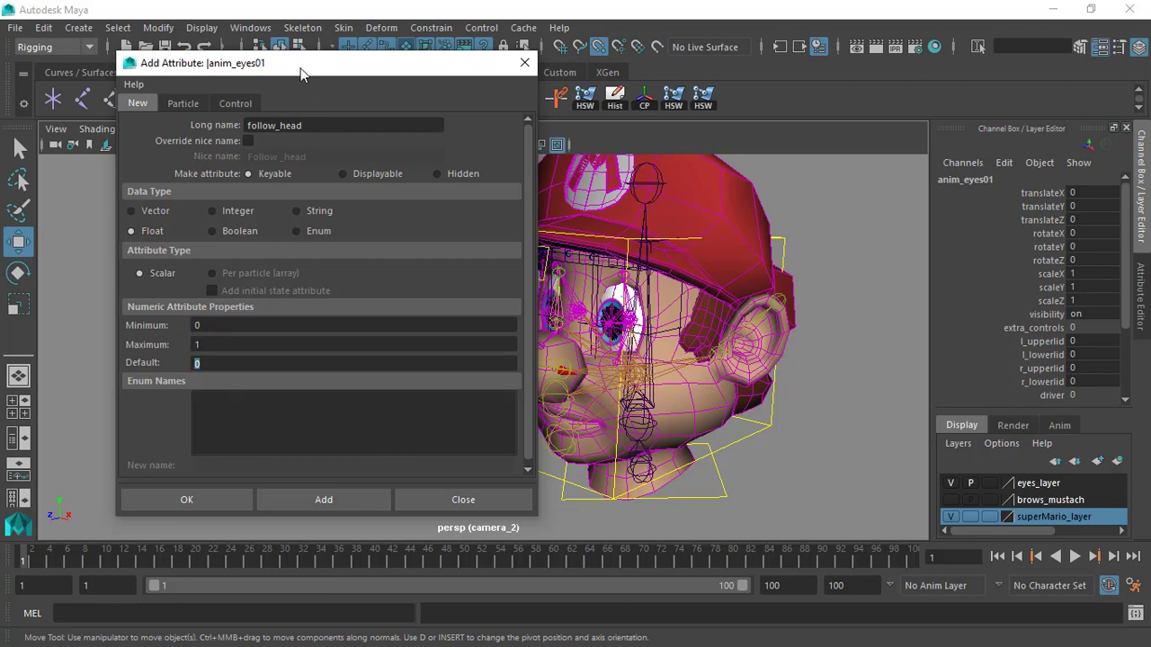
pyautogui.moveTo(302, 74); pyautogui.dragTo(246, 80)
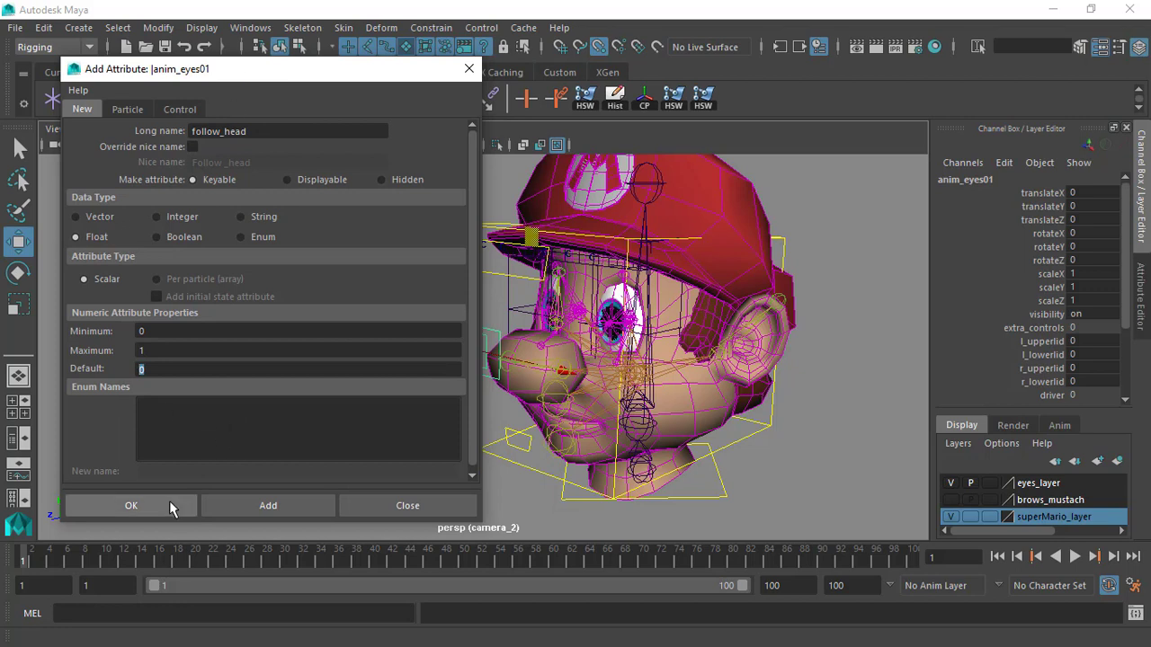
pyautogui.click(131, 505)
# Examine the eyes control's channels, from its transform values down to the new driver and follow_head attributes
pyautogui.keyDown('alt'); pyautogui.moveTo(477, 342); pyautogui.dragTo(524, 338); pyautogui.keyUp('alt')
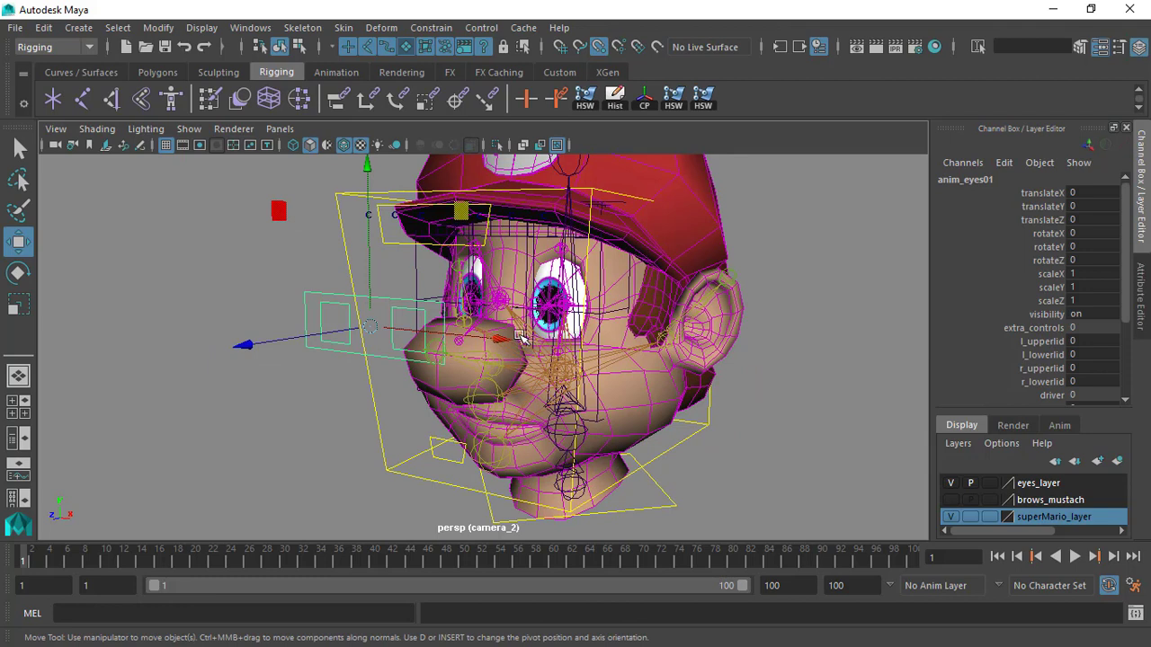
pyautogui.press('alt')
pyautogui.scroll(-2, 1007, 273)
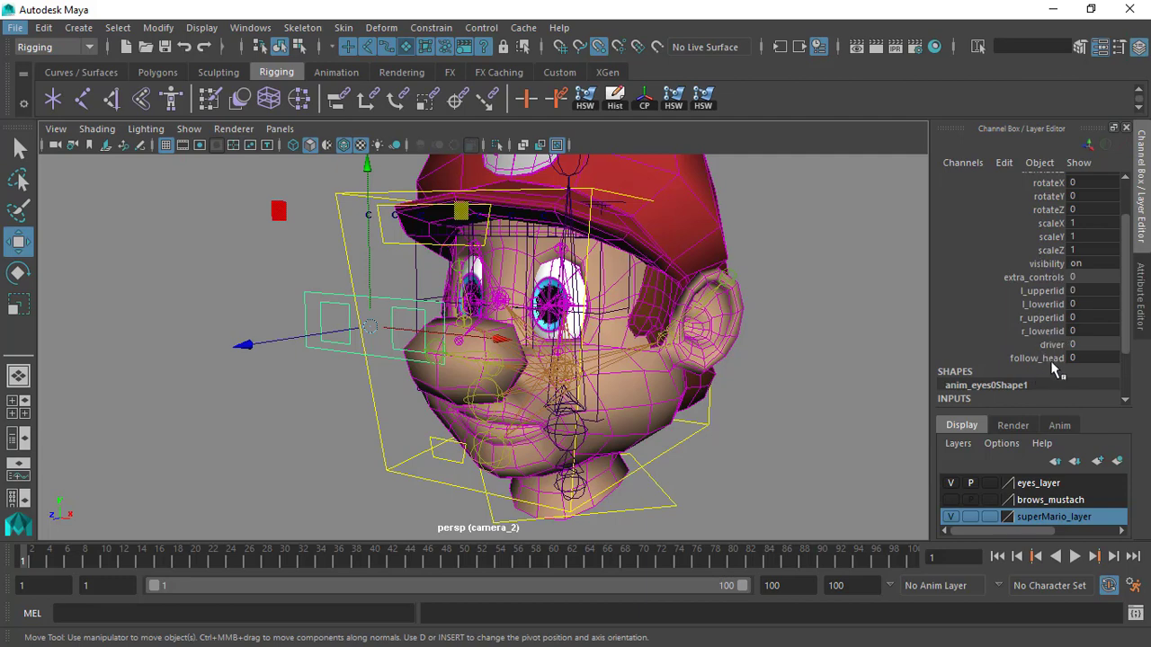
pyautogui.keyDown('alt'); pyautogui.moveTo(764, 325); pyautogui.dragTo(688, 317); pyautogui.keyUp('alt')
pyautogui.scroll(2, 477, 304)
pyautogui.keyDown('alt'); pyautogui.moveTo(479, 304); pyautogui.dragTo(496, 338, button='middle'); pyautogui.keyUp('alt')
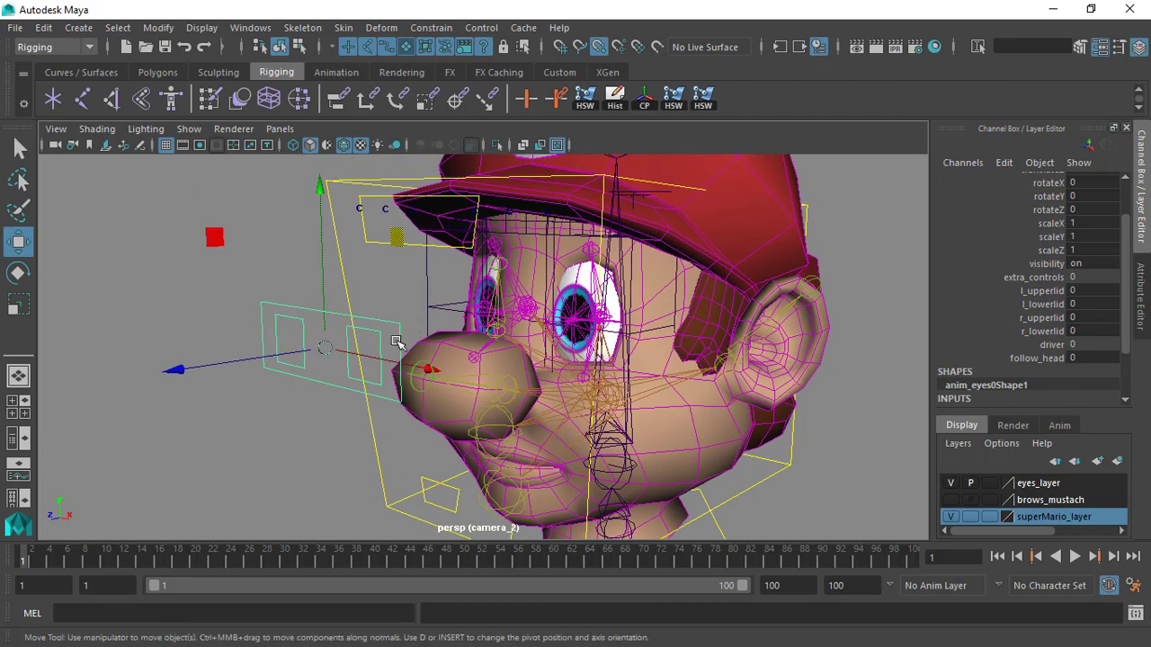
pyautogui.scroll(-2, 314, 405)
pyautogui.keyDown('alt'); pyautogui.moveTo(391, 382); pyautogui.dragTo(362, 363, button='middle'); pyautogui.keyUp('alt')
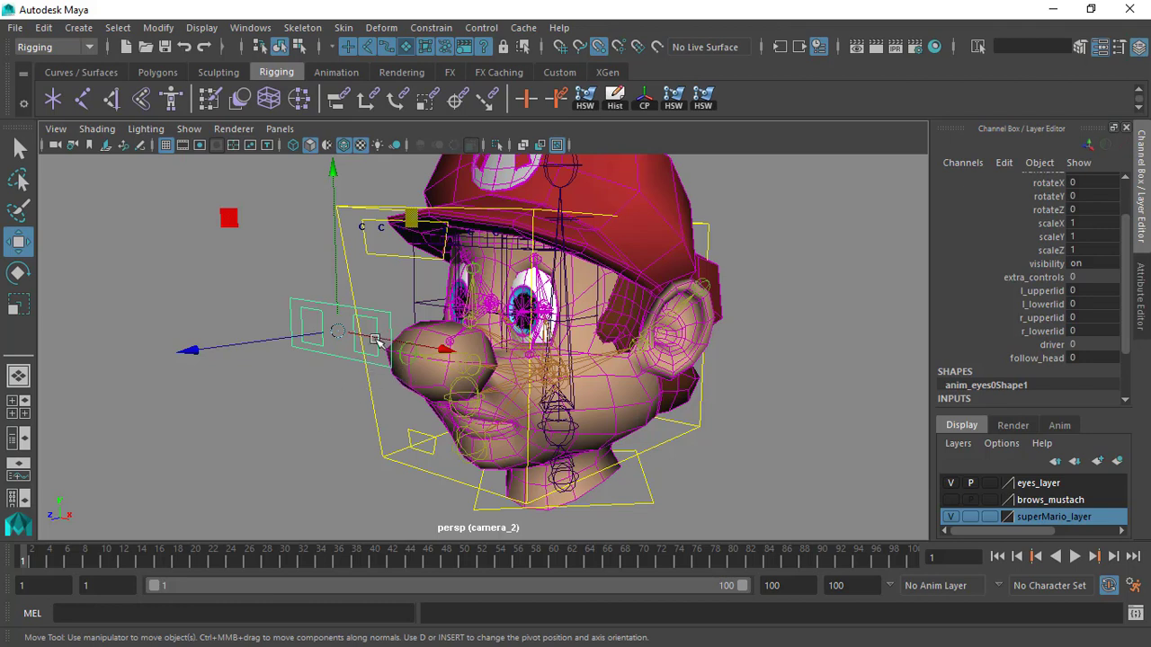
pyautogui.scroll(1, 370, 346)
pyautogui.keyDown('alt'); pyautogui.moveTo(383, 306); pyautogui.dragTo(385, 339, button='middle'); pyautogui.keyUp('alt')
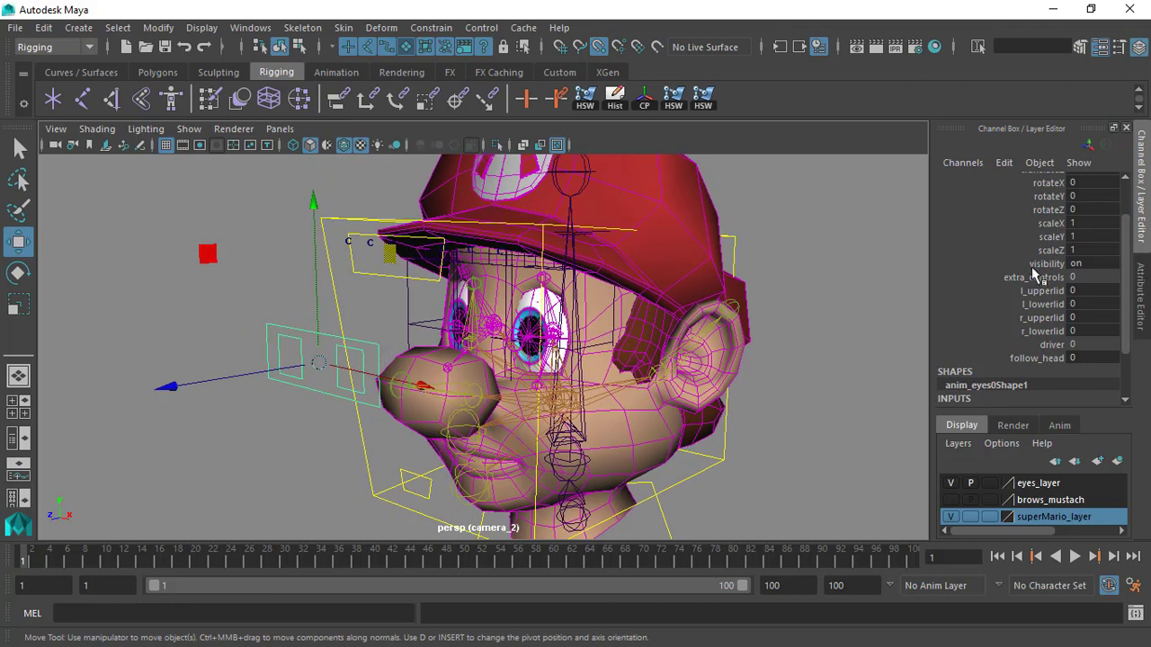
pyautogui.scroll(3, 1034, 251)
pyautogui.moveTo(321, 362)
pyautogui.keyDown('alt'); pyautogui.mouseDown()
pyautogui.moveTo(306, 378)
pyautogui.moveTo(329, 393)
pyautogui.moveTo(329, 359)
pyautogui.mouseUp(); pyautogui.keyUp('alt')
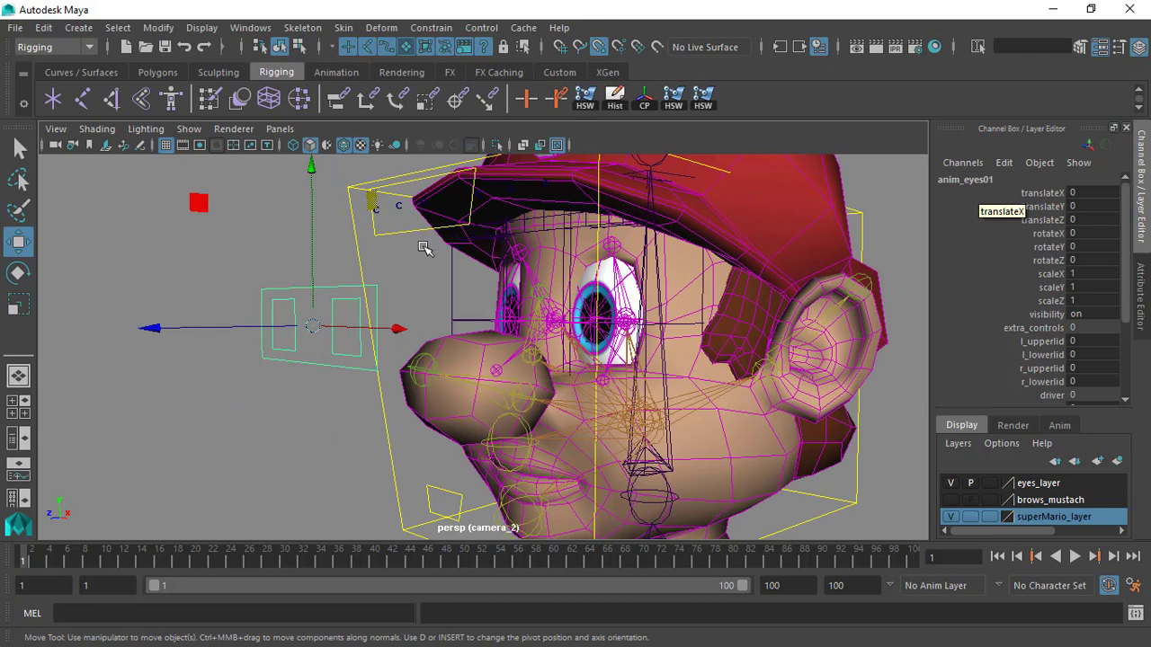
pyautogui.keyDown('alt'); pyautogui.moveTo(425, 244); pyautogui.dragTo(452, 288); pyautogui.keyUp('alt')
pyautogui.keyDown('alt'); pyautogui.moveTo(470, 345); pyautogui.dragTo(456, 331); pyautogui.keyUp('alt')
pyautogui.scroll(-1, 457, 331)
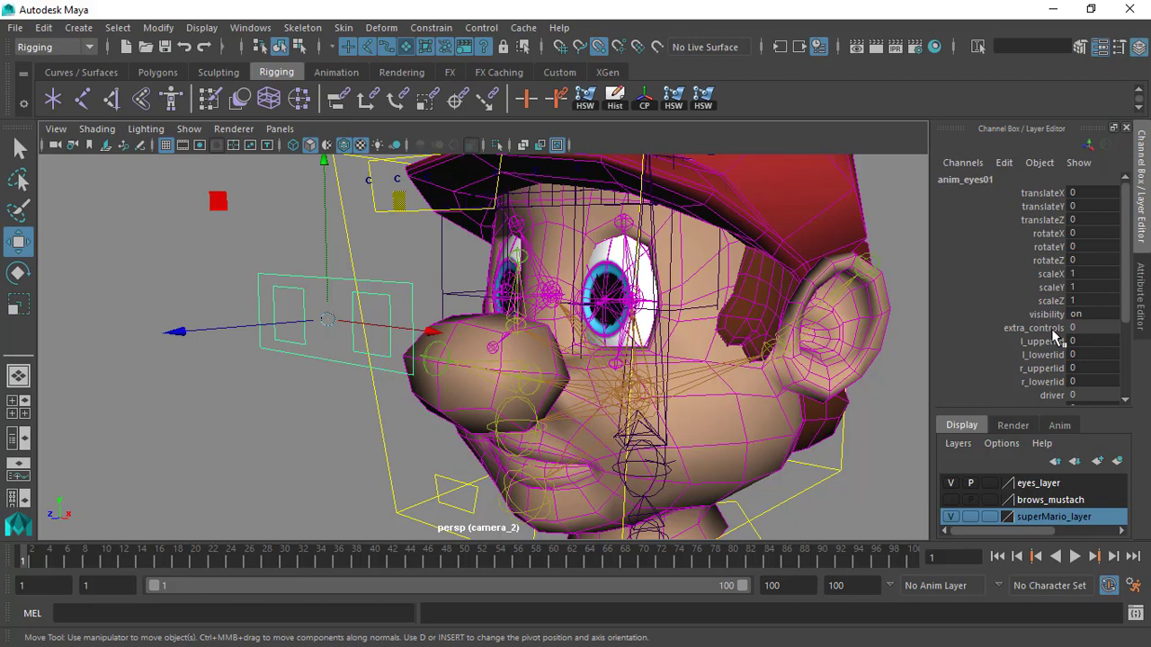
pyautogui.scroll(-1, 417, 314)
pyautogui.scroll(5, 321, 286)
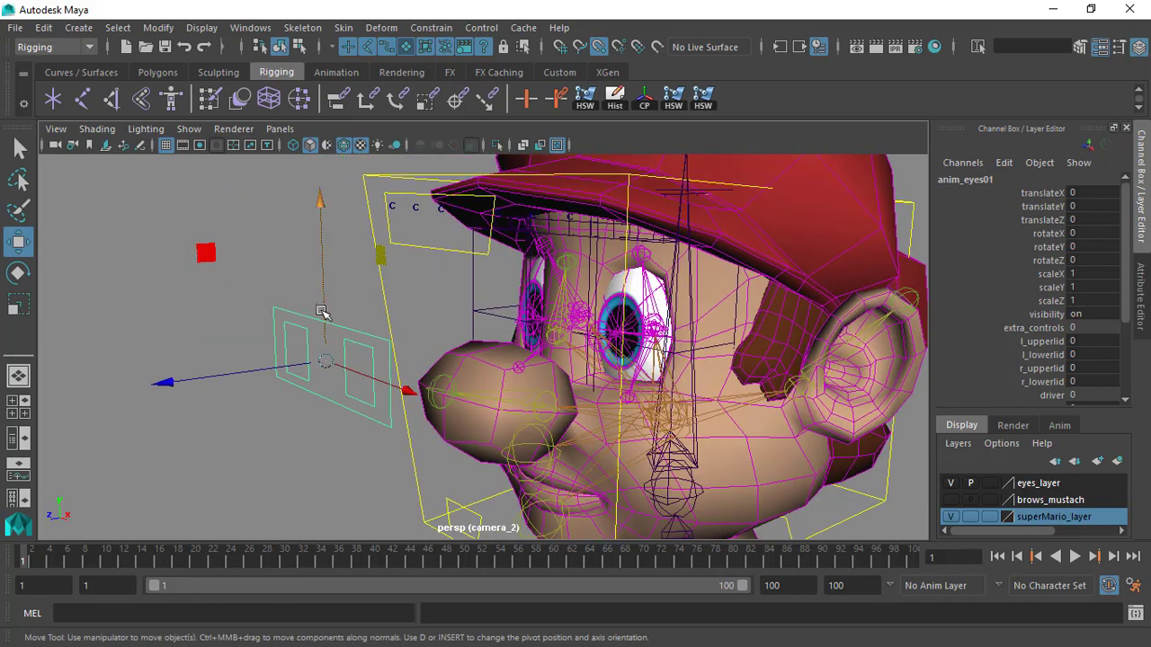
pyautogui.scroll(2, 321, 313)
pyautogui.scroll(-3, 336, 333)
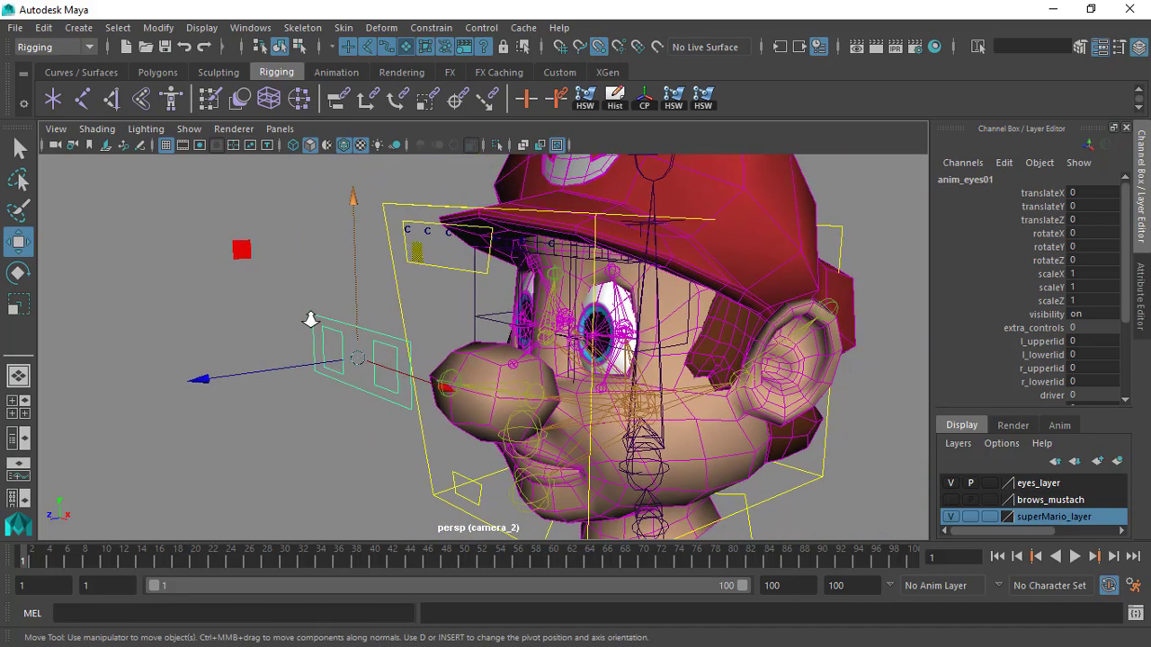
# Group the eyes control under a new parent group
pyautogui.keyDown('alt'); pyautogui.moveTo(337, 326); pyautogui.dragTo(360, 320); pyautogui.keyUp('alt')
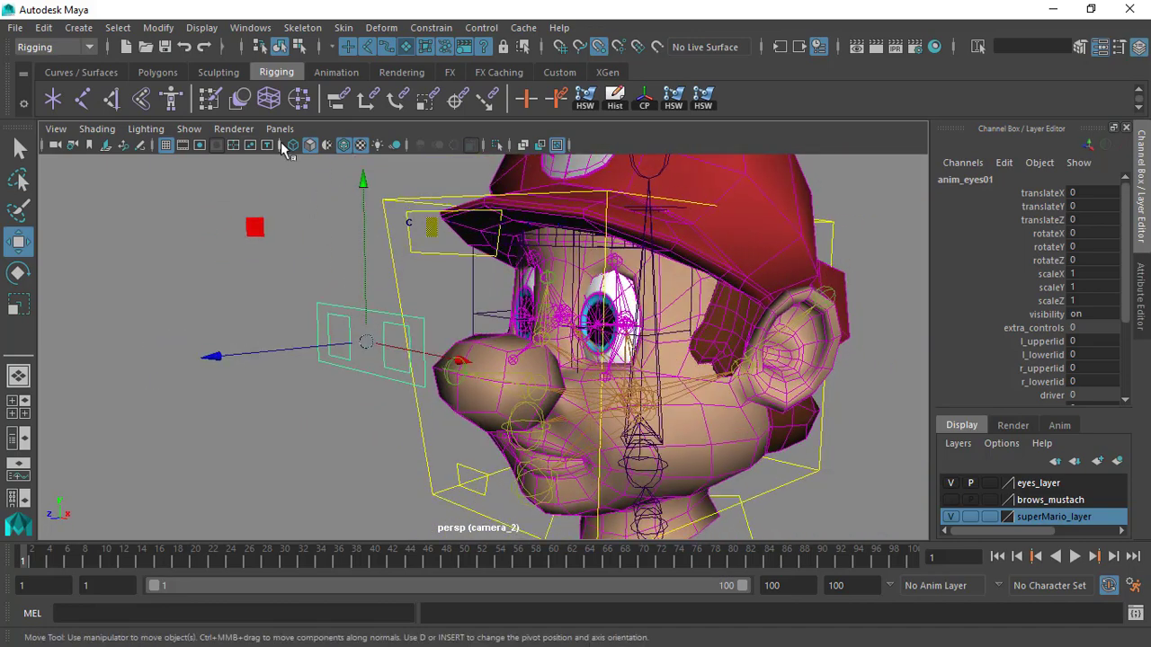
pyautogui.keyDown('alt'); pyautogui.moveTo(311, 239); pyautogui.dragTo(324, 247); pyautogui.keyUp('alt')
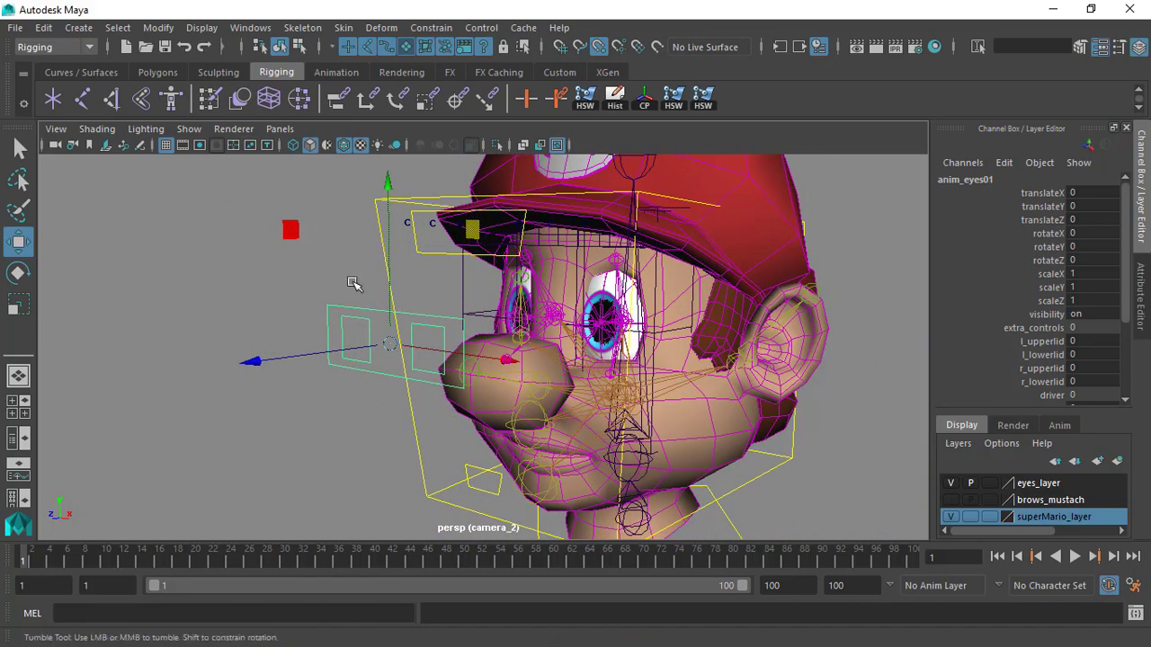
pyautogui.keyDown('alt'); pyautogui.moveTo(355, 282); pyautogui.dragTo(398, 398); pyautogui.keyUp('alt')
pyautogui.keyDown('alt'); pyautogui.moveTo(422, 344); pyautogui.dragTo(369, 348); pyautogui.keyUp('alt')
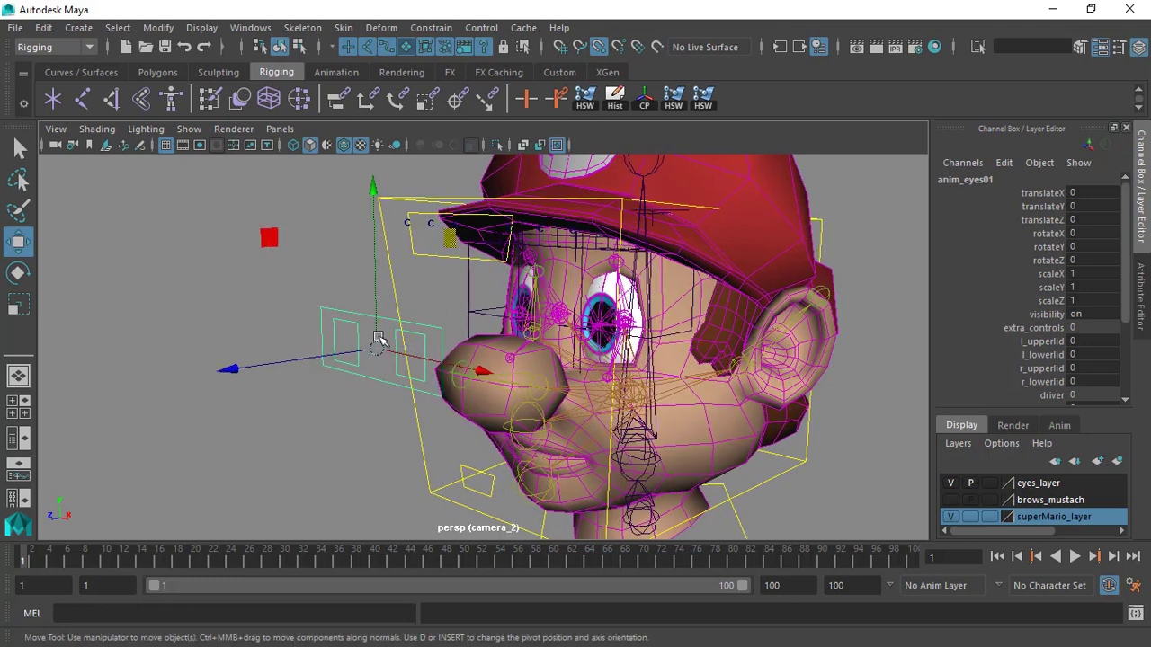
pyautogui.keyDown('alt'); pyautogui.moveTo(380, 323); pyautogui.dragTo(369, 329); pyautogui.keyUp('alt')
pyautogui.hotkey('ctrl', 'g')
pyautogui.keyDown('alt'); pyautogui.moveTo(491, 357); pyautogui.dragTo(419, 259, button='right'); pyautogui.keyUp('alt')
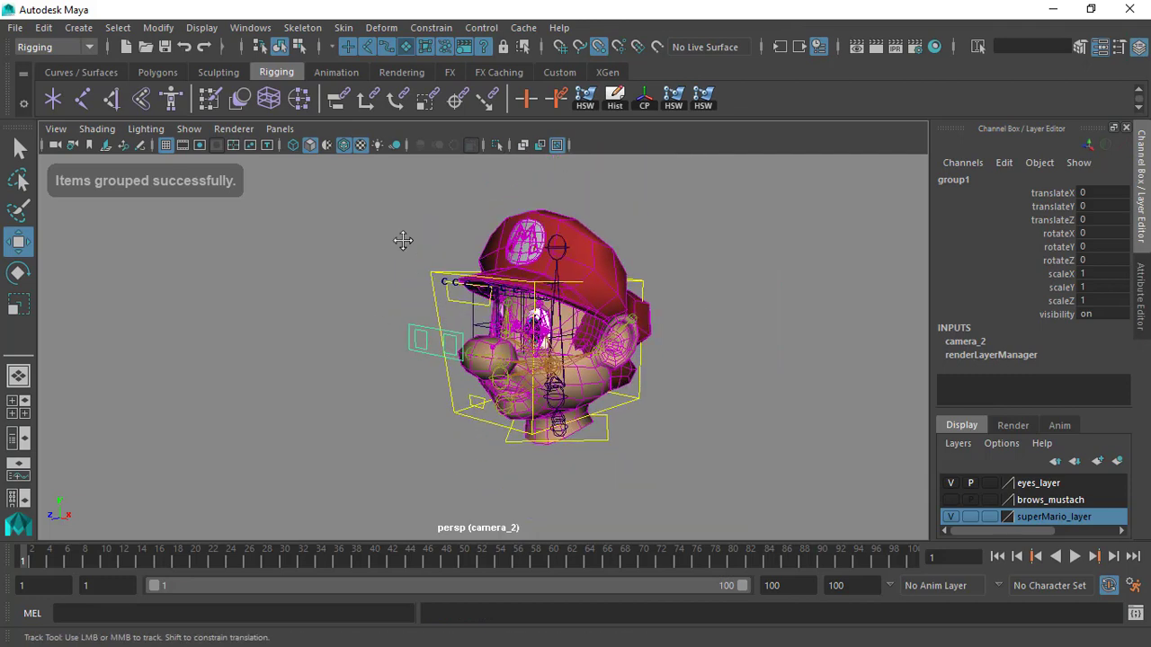
# Examine where the new group's pivot sits on the grid relative to the eyes control and Mario's head
pyautogui.keyDown('alt'); pyautogui.moveTo(418, 260); pyautogui.dragTo(360, 184, button='middle'); pyautogui.keyUp('alt')
pyautogui.keyDown('alt'); pyautogui.moveTo(362, 194); pyautogui.dragTo(452, 326); pyautogui.keyUp('alt')
pyautogui.keyDown('alt'); pyautogui.moveTo(452, 326); pyautogui.dragTo(450, 286, button='right'); pyautogui.keyUp('alt')
pyautogui.keyDown('alt'); pyautogui.moveTo(452, 288); pyautogui.dragTo(454, 329); pyautogui.keyUp('alt')
pyautogui.keyDown('alt'); pyautogui.moveTo(438, 468); pyautogui.dragTo(499, 438, button='right'); pyautogui.keyUp('alt')
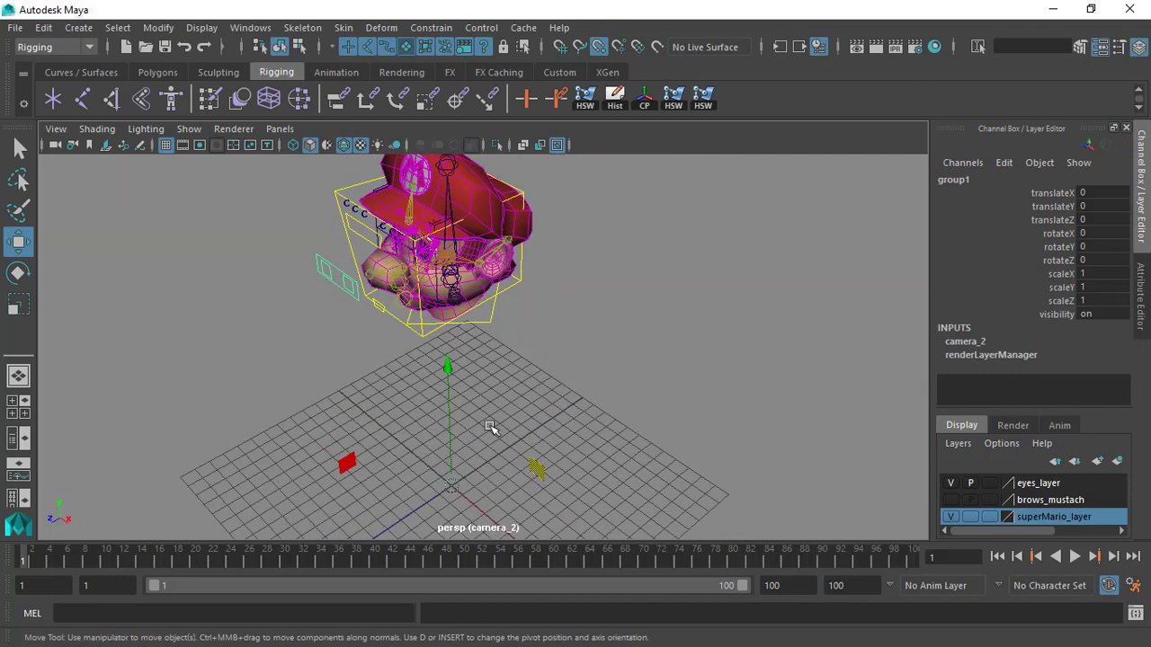
pyautogui.keyDown('alt'); pyautogui.moveTo(500, 437); pyautogui.dragTo(499, 360, button='middle'); pyautogui.keyUp('alt')
pyautogui.keyDown('alt'); pyautogui.moveTo(499, 360); pyautogui.dragTo(488, 390); pyautogui.keyUp('alt')
pyautogui.keyDown('alt'); pyautogui.moveTo(444, 387); pyautogui.dragTo(488, 438, button='right'); pyautogui.keyUp('alt')
pyautogui.keyDown('alt'); pyautogui.moveTo(452, 324); pyautogui.dragTo(458, 356, button='middle'); pyautogui.keyUp('alt')
pyautogui.keyDown('alt'); pyautogui.moveTo(457, 356); pyautogui.dragTo(470, 347); pyautogui.keyUp('alt')
pyautogui.keyDown('alt'); pyautogui.moveTo(441, 456); pyautogui.dragTo(459, 420); pyautogui.keyUp('alt')
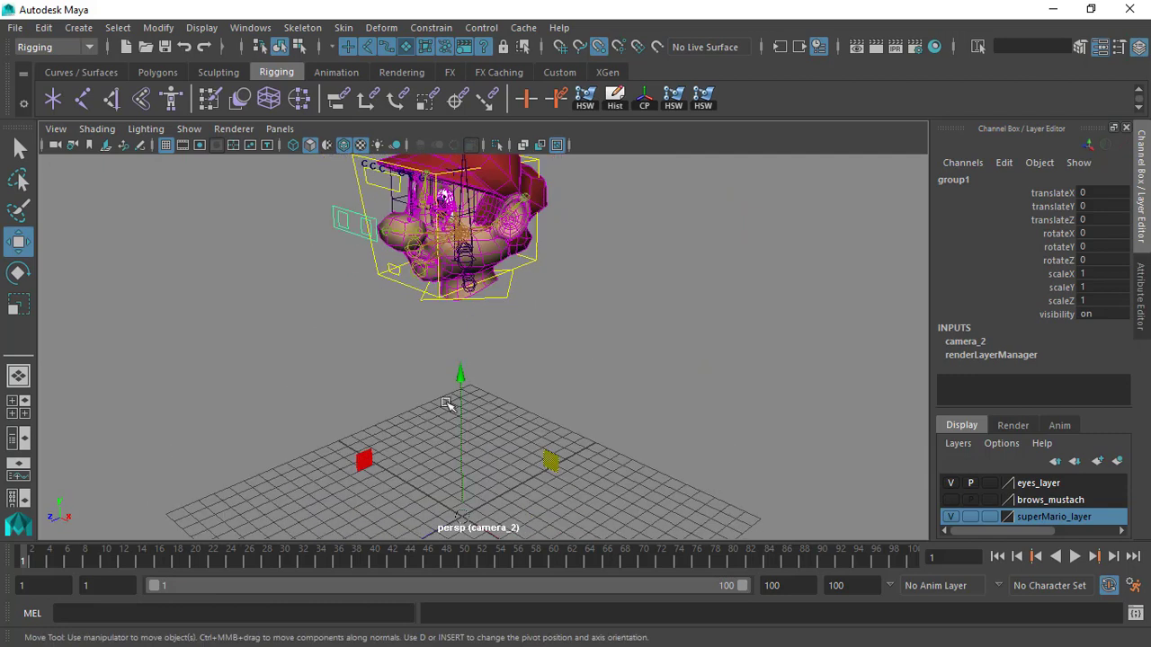
pyautogui.keyDown('alt'); pyautogui.moveTo(361, 231); pyautogui.dragTo(368, 252, button='right'); pyautogui.keyUp('alt')
pyautogui.keyDown('alt'); pyautogui.moveTo(369, 252); pyautogui.dragTo(392, 335, button='middle'); pyautogui.keyUp('alt')
pyautogui.keyDown('alt'); pyautogui.moveTo(392, 334); pyautogui.dragTo(403, 365, button='right'); pyautogui.keyUp('alt')
pyautogui.keyDown('alt'); pyautogui.moveTo(303, 266); pyautogui.dragTo(324, 267); pyautogui.keyUp('alt')
pyautogui.scroll(2, 302, 266)
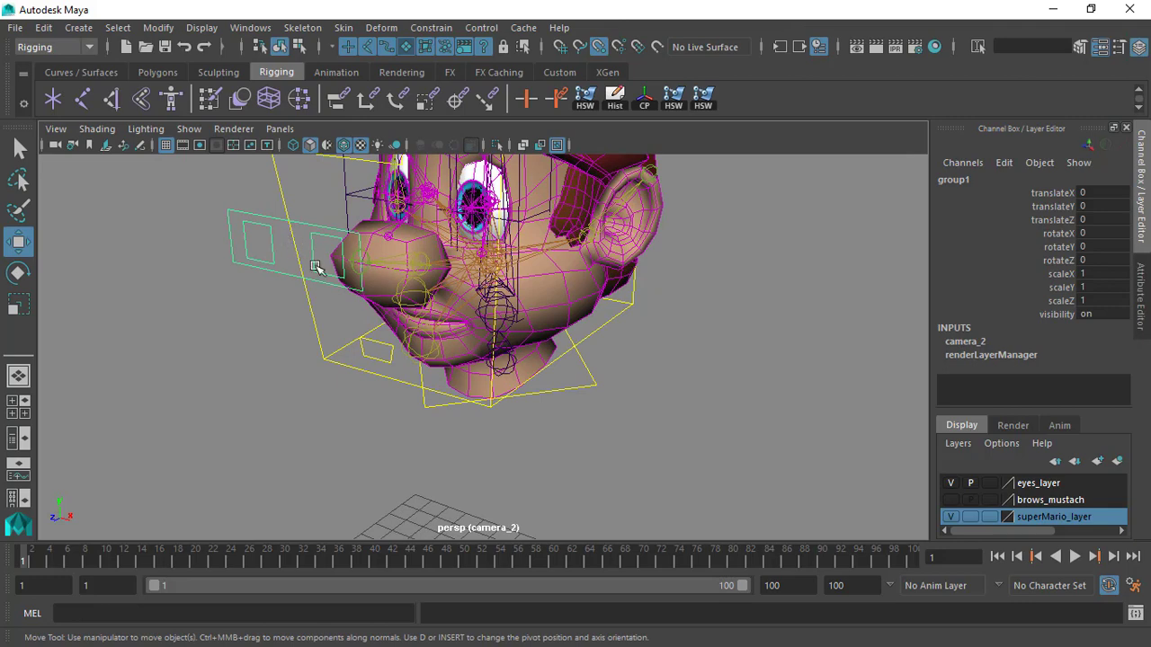
pyautogui.scroll(-2, 302, 262)
pyautogui.scroll(-4, 575, 376)
pyautogui.keyDown('alt'); pyautogui.moveTo(543, 356); pyautogui.dragTo(522, 311, button='middle'); pyautogui.keyUp('alt')
pyautogui.keyDown('alt'); pyautogui.moveTo(521, 311); pyautogui.dragTo(476, 329); pyautogui.keyUp('alt')
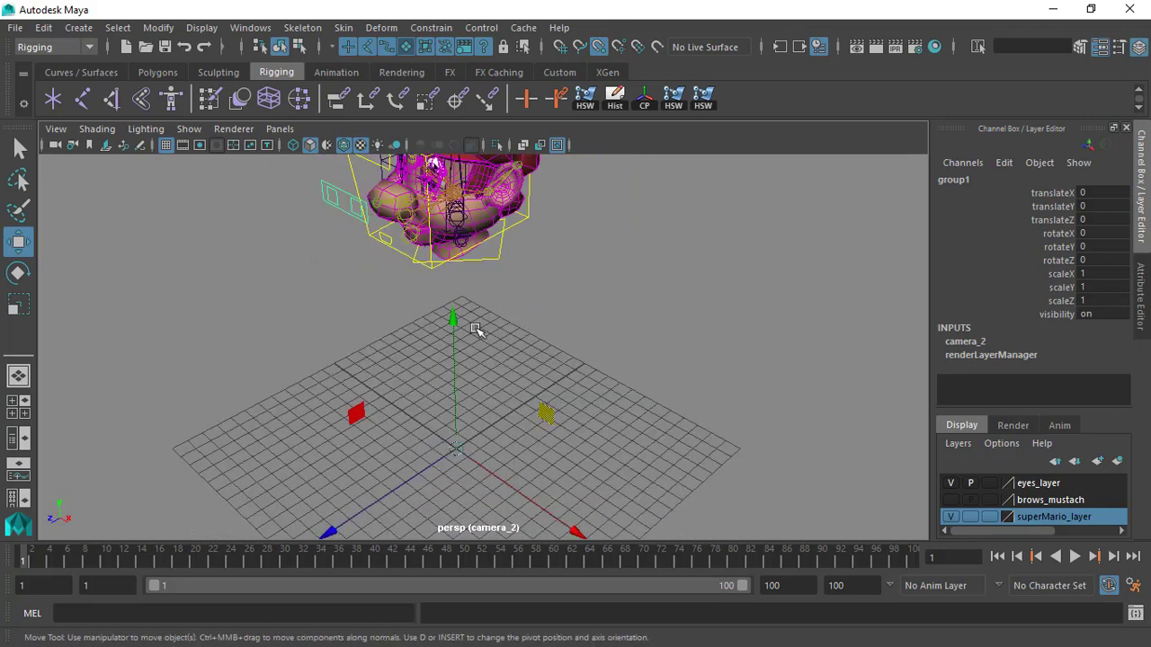
# Undo the grouping of the eyes control
pyautogui.hotkey('ctrl', 'z')
pyautogui.keyDown('alt'); pyautogui.moveTo(407, 202); pyautogui.dragTo(506, 382, button='middle'); pyautogui.keyUp('alt')
pyautogui.scroll(4, 514, 352)
pyautogui.keyDown('alt'); pyautogui.moveTo(506, 382); pyautogui.dragTo(424, 336); pyautogui.keyUp('alt')
pyautogui.scroll(2, 360, 288)
pyautogui.scroll(2, 355, 298)
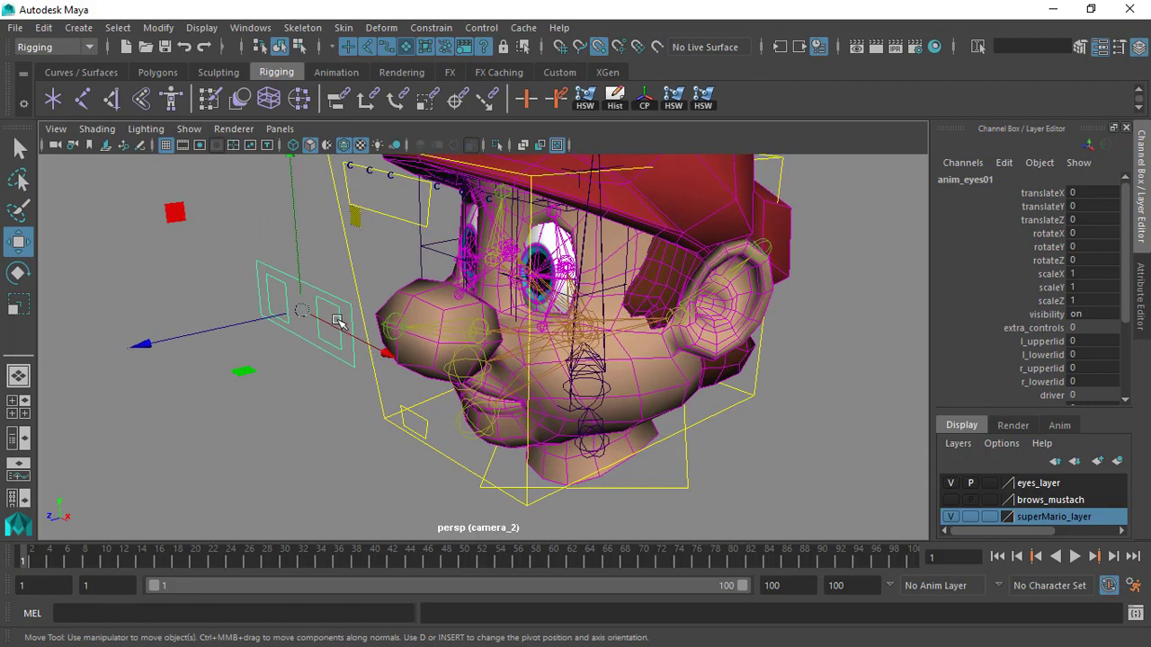
pyautogui.scroll(-2, 336, 319)
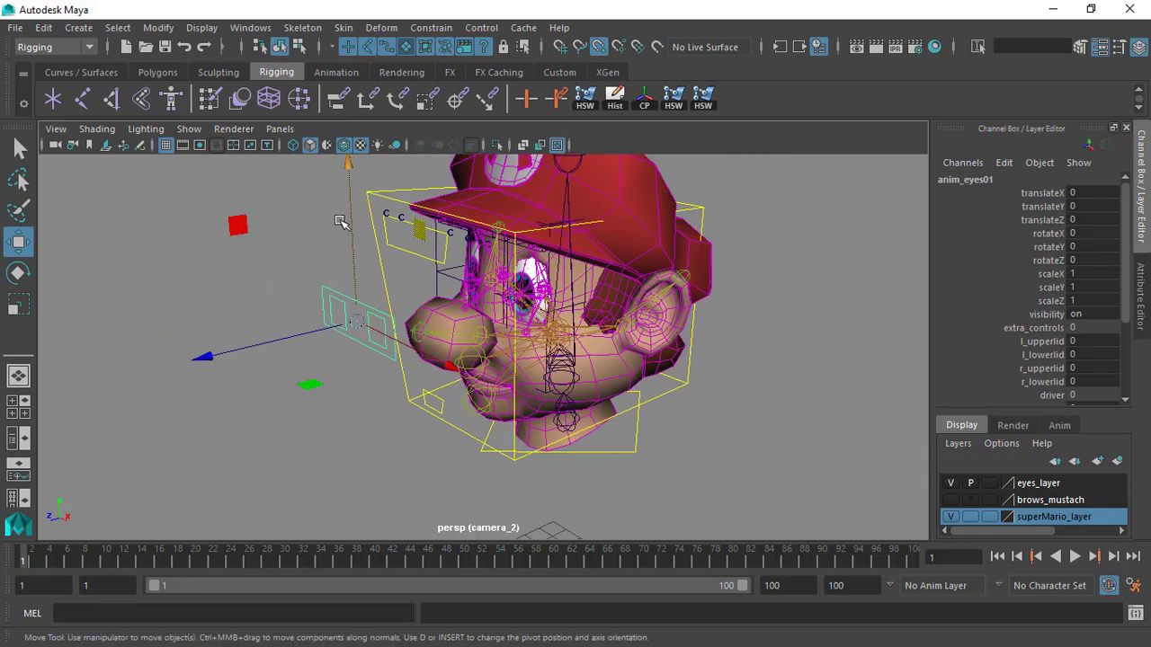
# Open the Group options for the eyes control and reset them to their defaults
pyautogui.click(79, 28)
pyautogui.moveTo(49, 30)
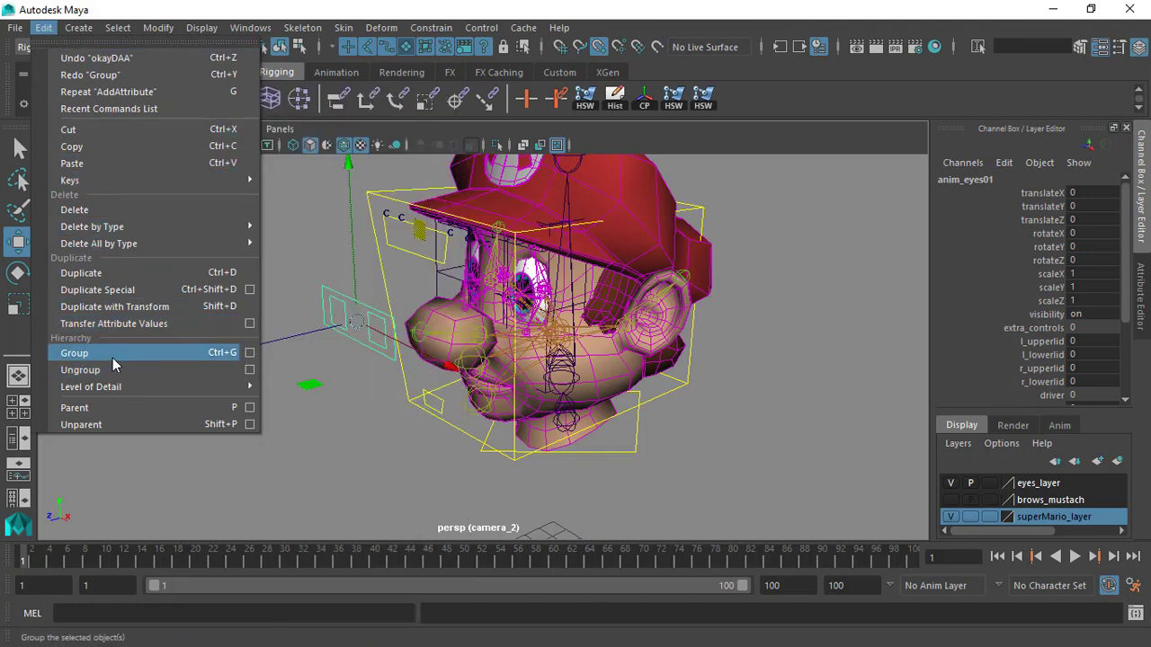
pyautogui.click(250, 353)
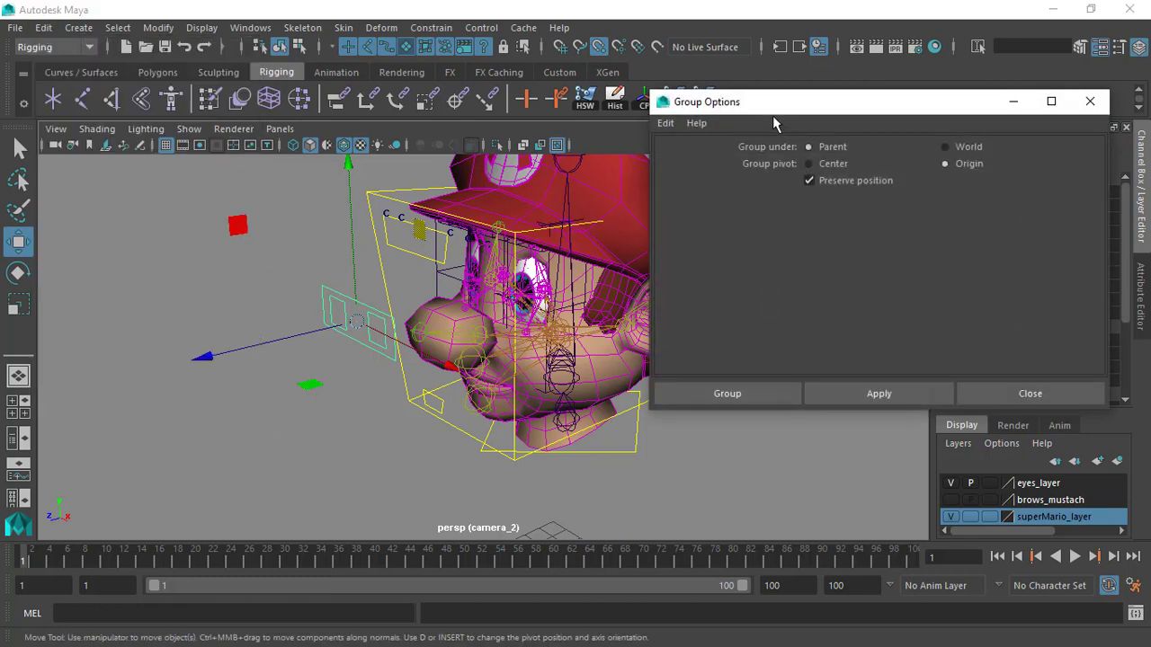
pyautogui.click(665, 122)
pyautogui.click(704, 156)
# Examine the distance between the eyes control and the scene origin on the grid
pyautogui.scroll(-8, 324, 393)
pyautogui.keyDown('alt'); pyautogui.moveTo(361, 374); pyautogui.dragTo(333, 314, button='middle'); pyautogui.keyUp('alt')
pyautogui.keyDown('alt'); pyautogui.moveTo(332, 315); pyautogui.dragTo(375, 315); pyautogui.keyUp('alt')
pyautogui.keyDown('alt'); pyautogui.moveTo(453, 271); pyautogui.dragTo(403, 274); pyautogui.keyUp('alt')
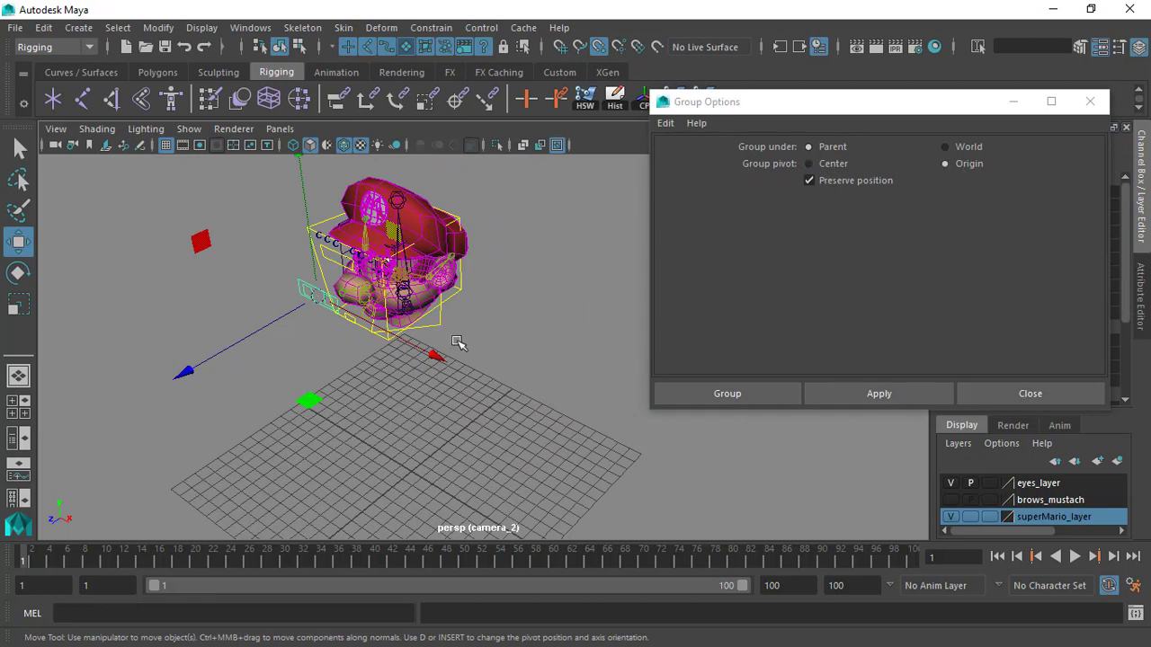
pyautogui.keyDown('alt'); pyautogui.moveTo(455, 337); pyautogui.dragTo(658, 270); pyautogui.keyUp('alt')
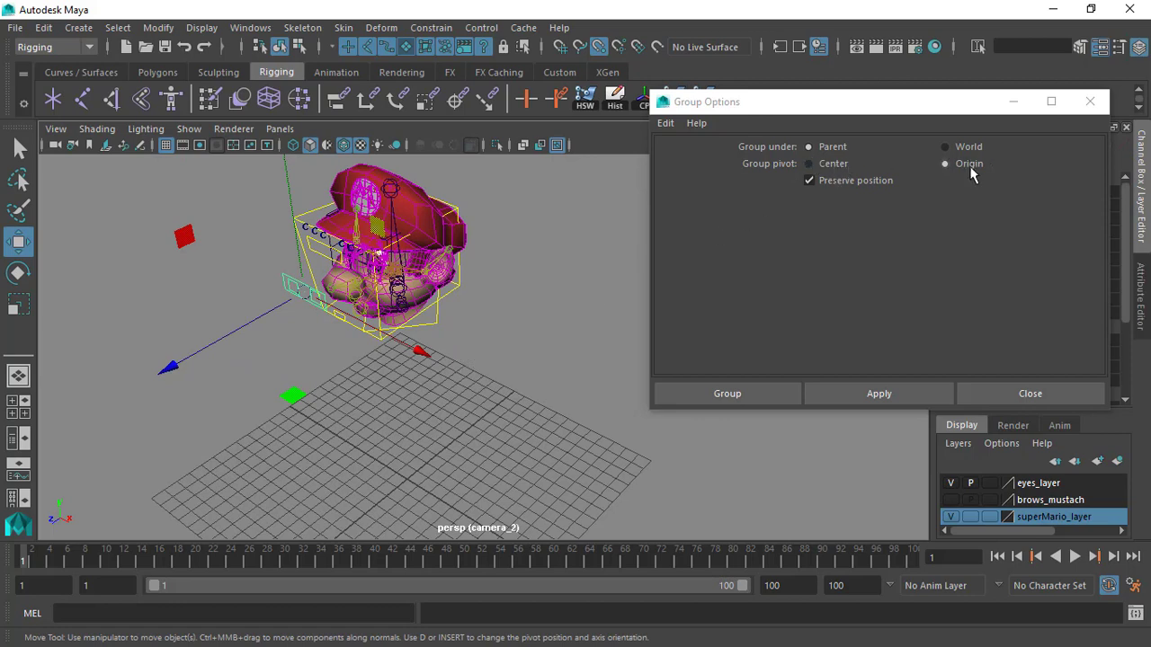
pyautogui.keyDown('alt'); pyautogui.moveTo(488, 342); pyautogui.dragTo(360, 390); pyautogui.keyUp('alt')
pyautogui.keyDown('alt'); pyautogui.moveTo(468, 326); pyautogui.dragTo(457, 326); pyautogui.keyUp('alt')
pyautogui.keyDown('alt'); pyautogui.moveTo(457, 326); pyautogui.dragTo(434, 415, button='right'); pyautogui.keyUp('alt')
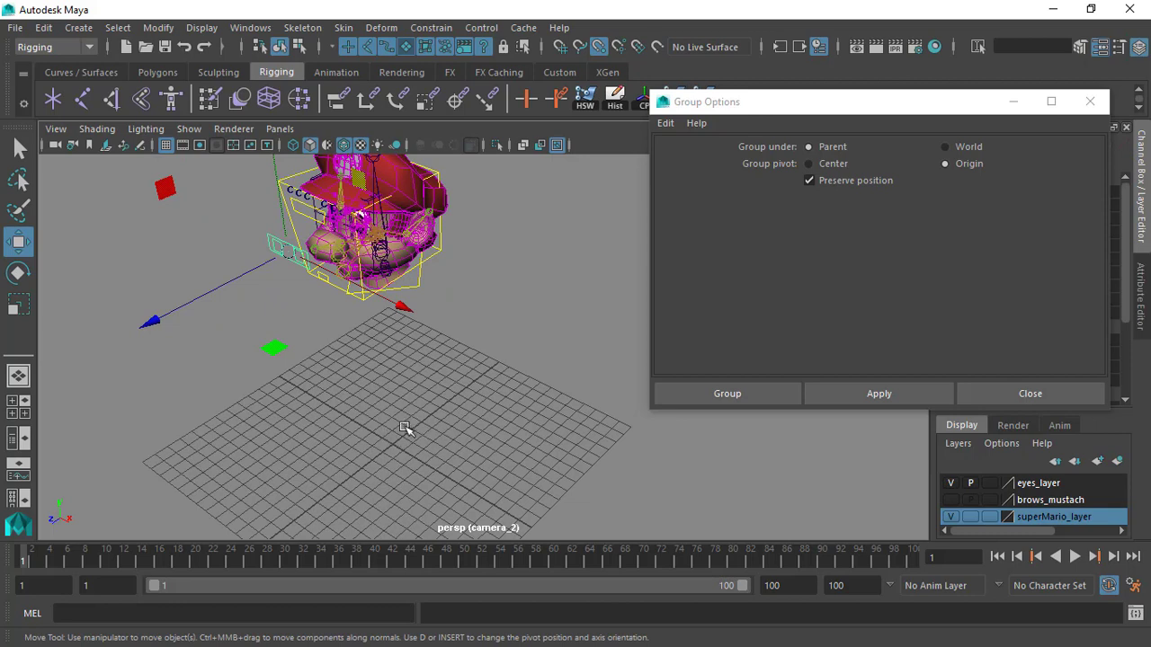
# Group the eyes control under its parent with the group pivot set to Center and Preserve position enabled
pyautogui.click(830, 165)
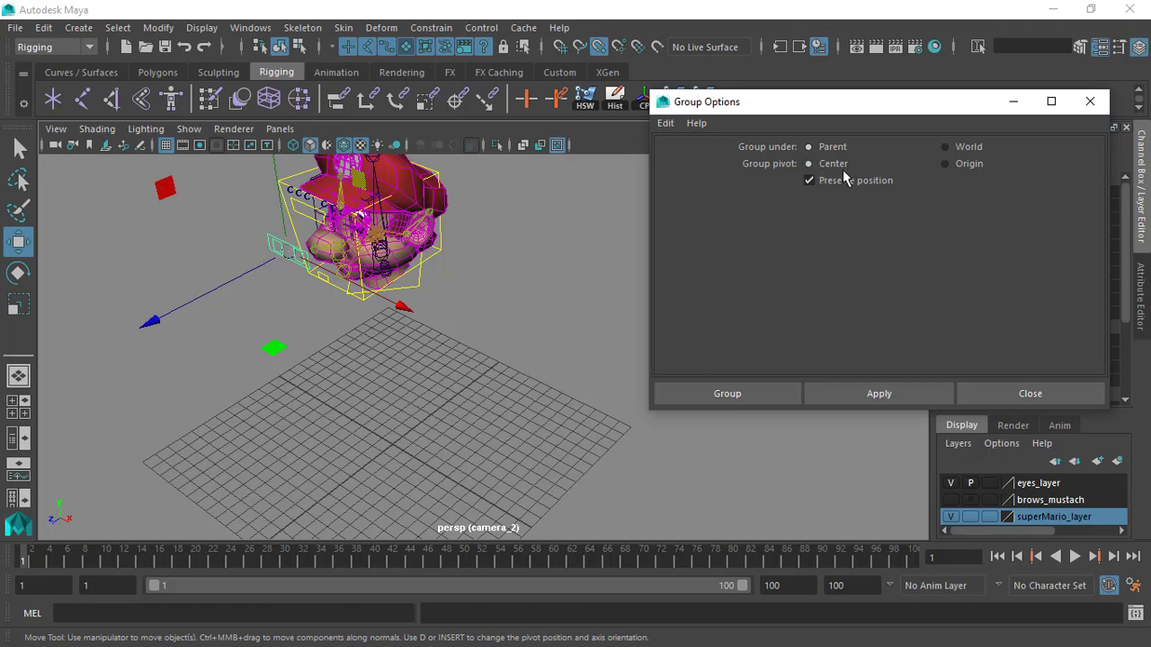
pyautogui.keyDown('alt'); pyautogui.moveTo(332, 231); pyautogui.dragTo(404, 309, button='middle'); pyautogui.keyUp('alt')
pyautogui.scroll(5, 431, 364)
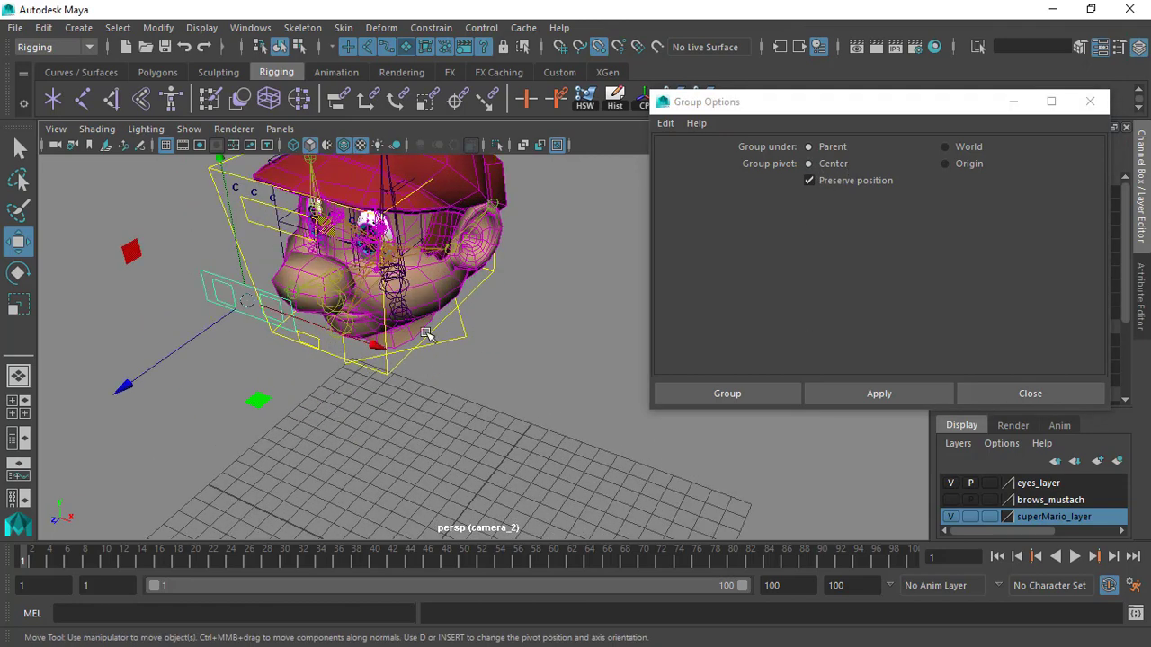
pyautogui.keyDown('alt'); pyautogui.moveTo(431, 368); pyautogui.dragTo(462, 339); pyautogui.keyUp('alt')
pyautogui.click(725, 392)
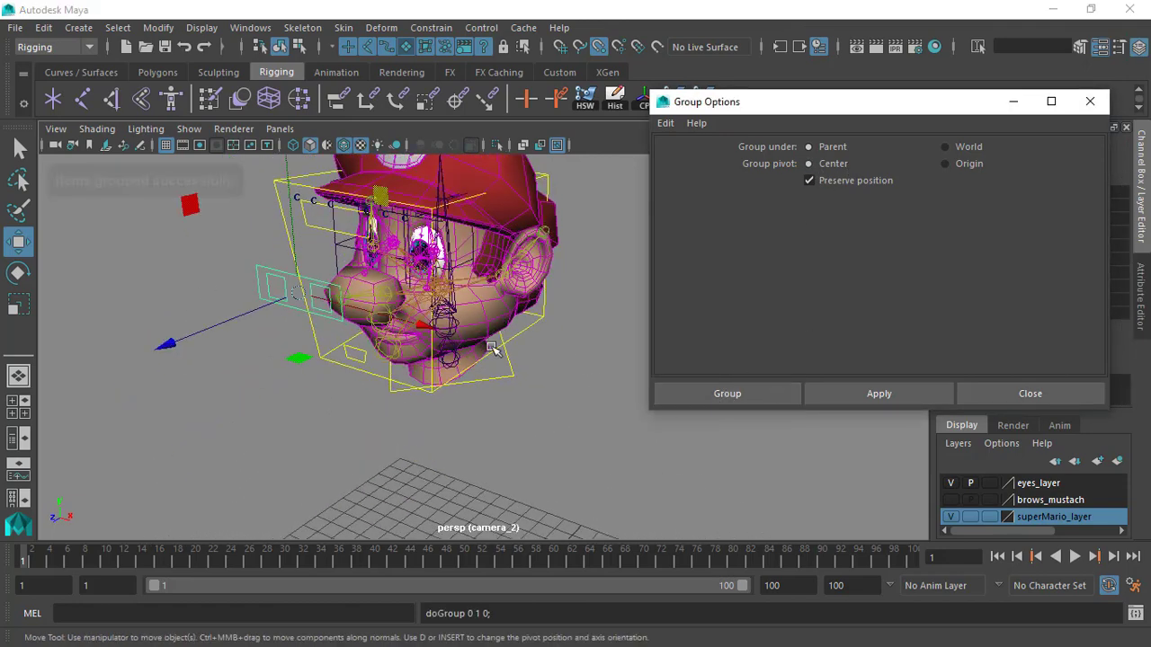
# Examine the new group's pivot position at the eyes control in front of the face
pyautogui.scroll(4, 495, 426)
pyautogui.keyDown('alt'); pyautogui.moveTo(341, 310); pyautogui.dragTo(509, 383, button='middle'); pyautogui.keyUp('alt')
pyautogui.keyDown('alt'); pyautogui.moveTo(509, 383); pyautogui.dragTo(316, 329); pyautogui.keyUp('alt')
pyautogui.keyDown('alt'); pyautogui.moveTo(327, 282); pyautogui.dragTo(347, 315, button='middle'); pyautogui.keyUp('alt')
pyautogui.scroll(2, 350, 321)
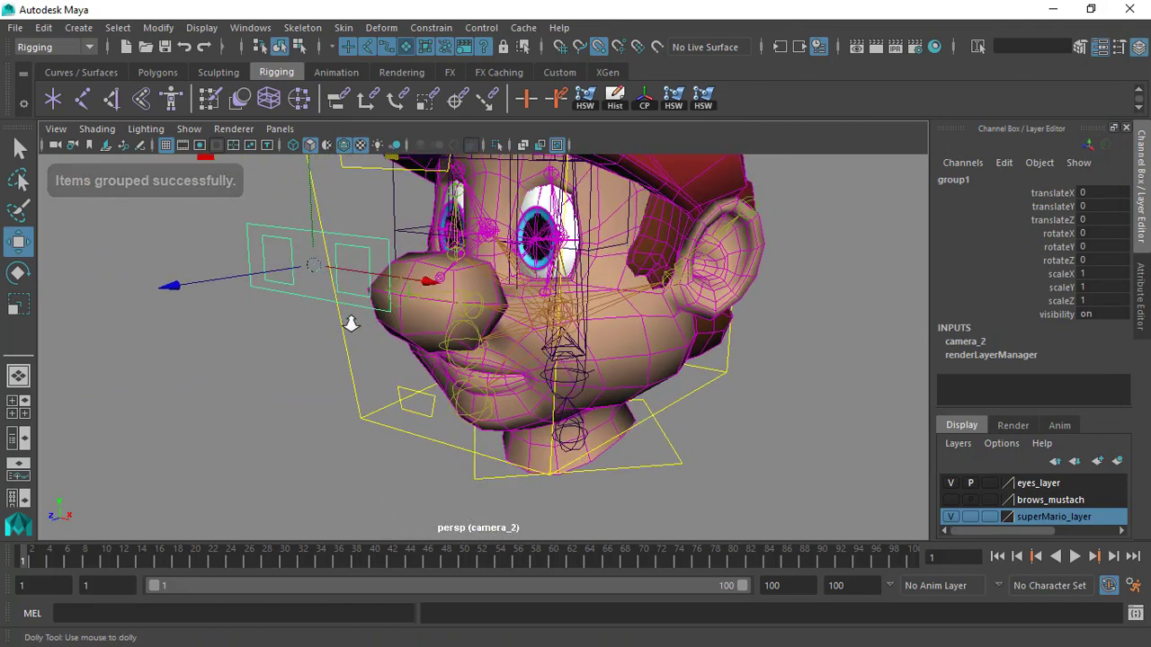
pyautogui.keyDown('alt'); pyautogui.moveTo(350, 321); pyautogui.dragTo(297, 290); pyautogui.keyUp('alt')
pyautogui.keyDown('alt'); pyautogui.moveTo(263, 280); pyautogui.dragTo(310, 308, button='middle'); pyautogui.keyUp('alt')
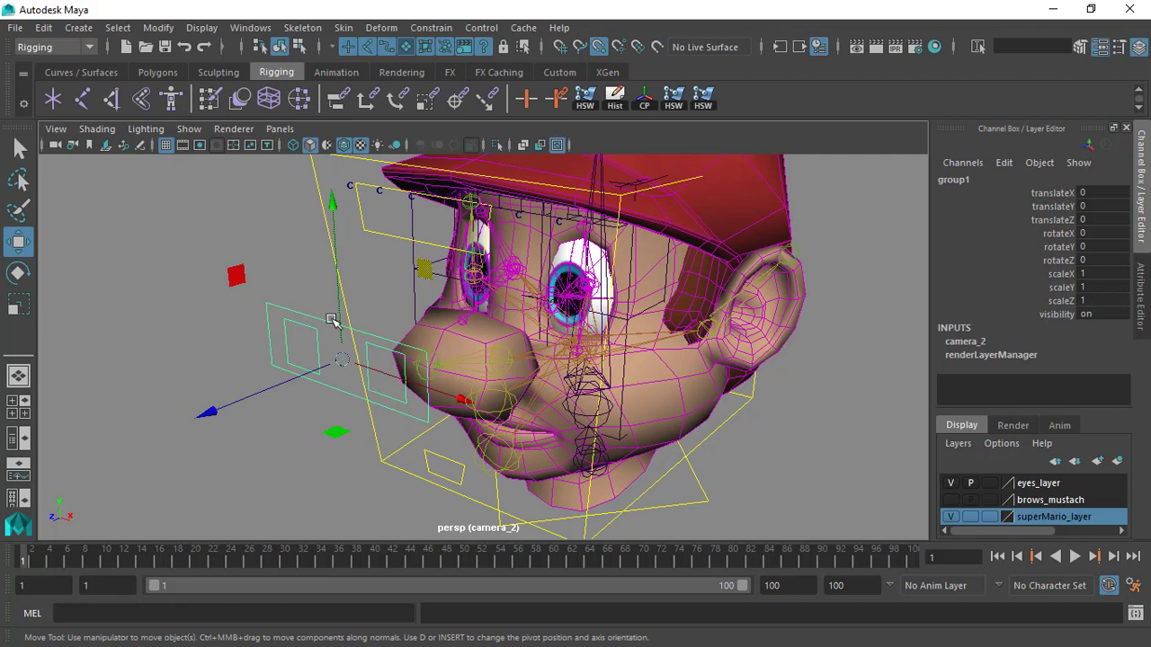
pyautogui.keyDown('alt'); pyautogui.moveTo(351, 352); pyautogui.dragTo(349, 358); pyautogui.keyUp('alt')
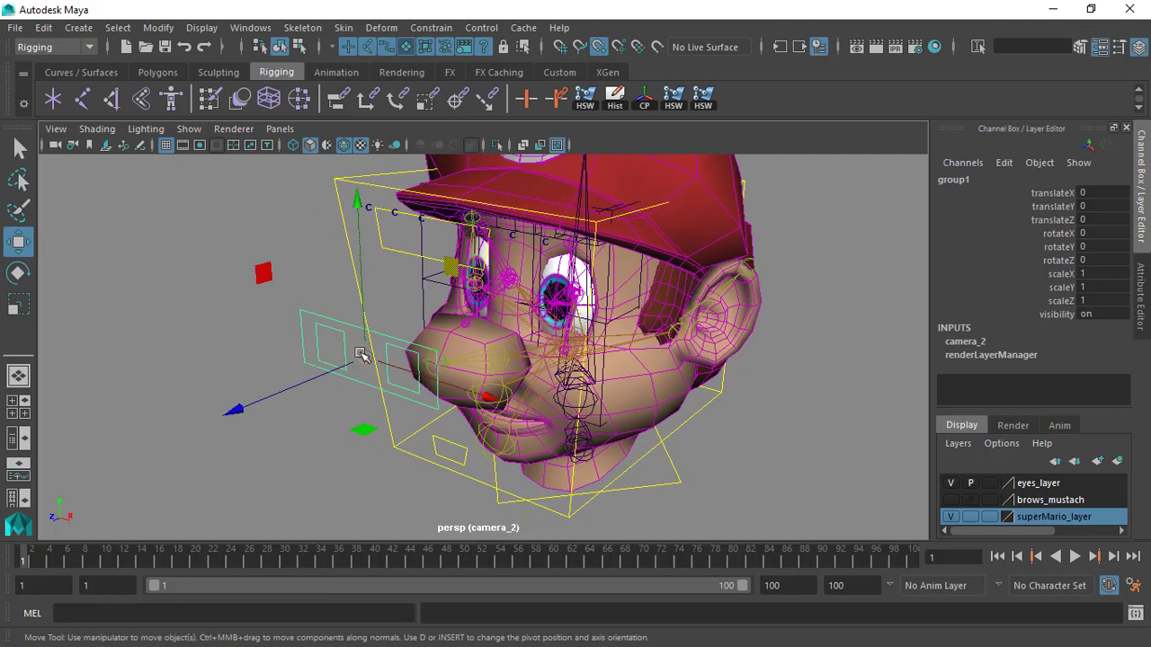
pyautogui.scroll(-3, 400, 351)
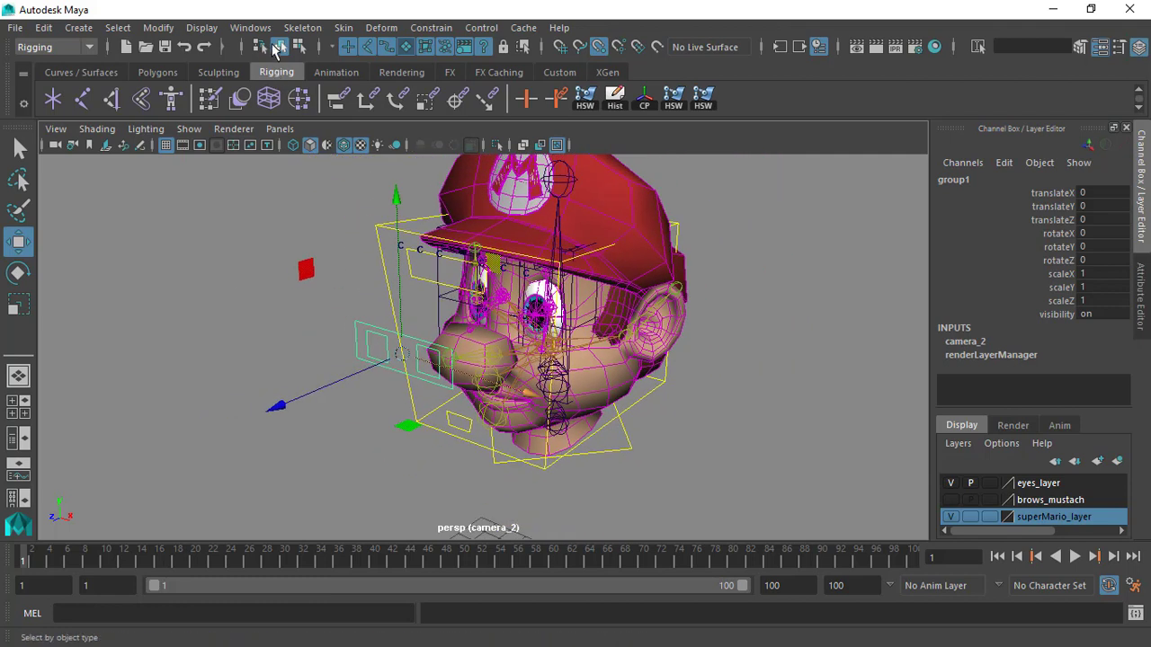
# Rename the new eyes group to parCns_eyes_grp and frame it in the view
pyautogui.click(974, 180)
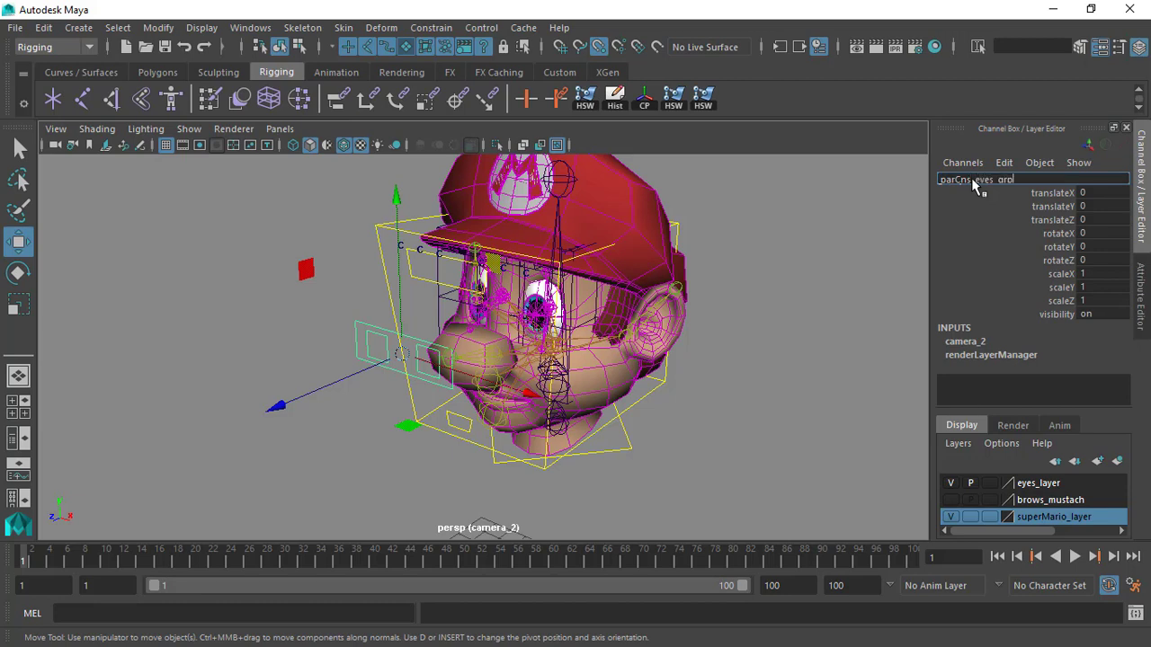
pyautogui.press('Return')
pyautogui.press('f')
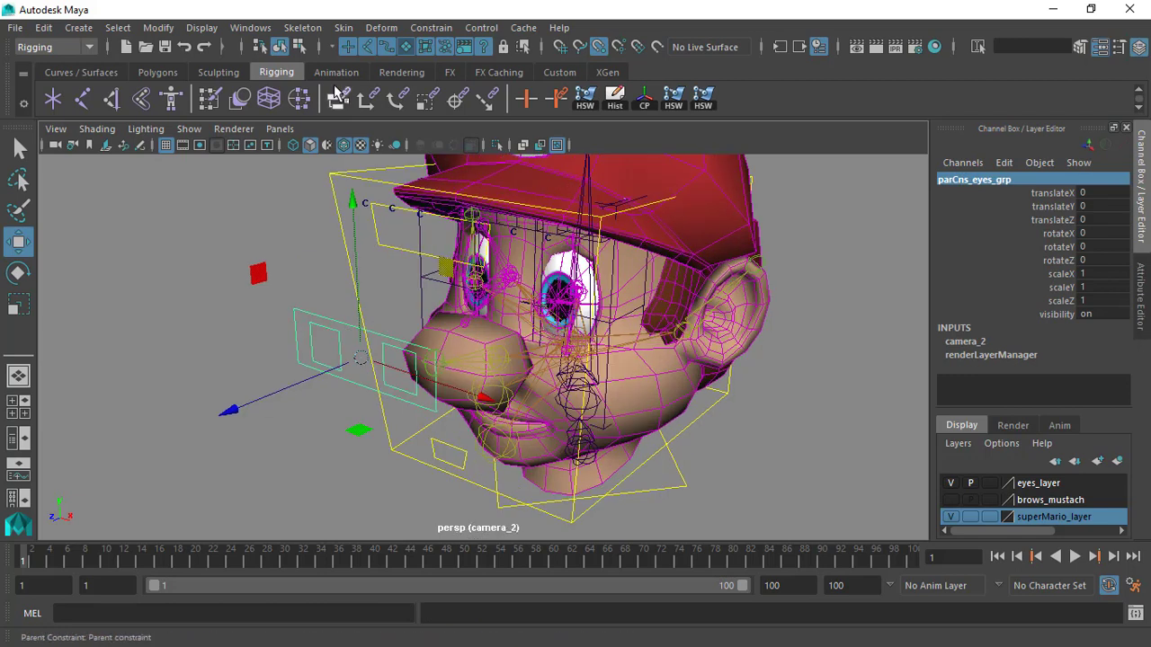
# Open the Outliner and inspect the hierarchy under parCns_eyes_grp down to the individual eye controls
pyautogui.click(250, 28)
pyautogui.moveTo(296, 139)
pyautogui.click(296, 176)
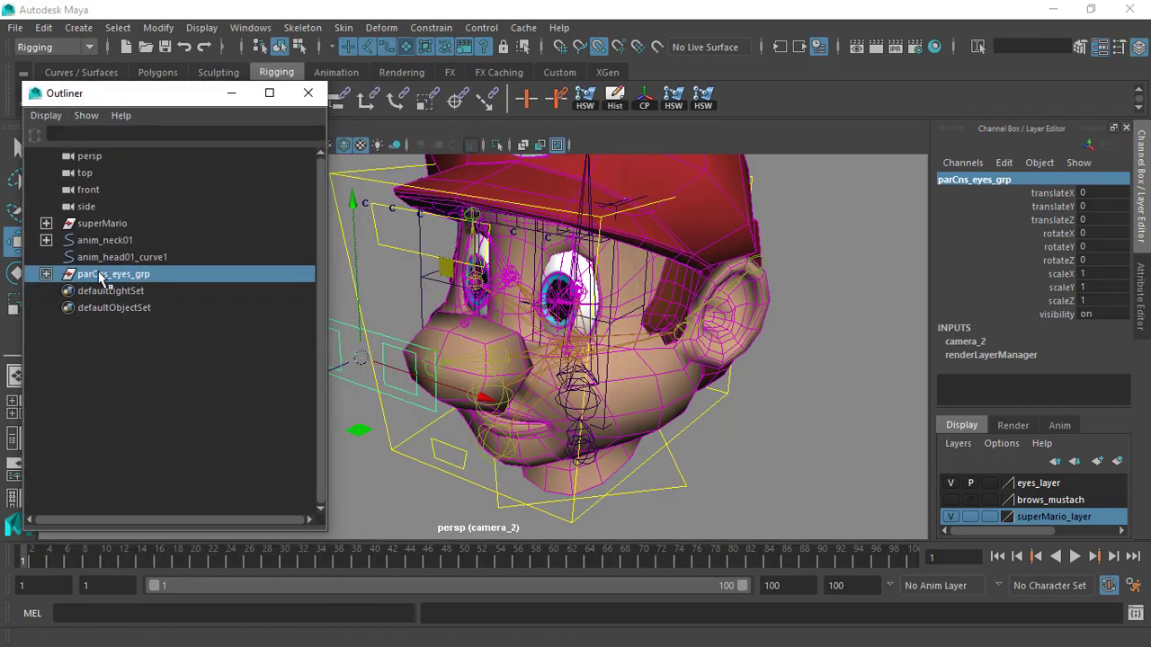
pyautogui.click(45, 274)
pyautogui.click(63, 290)
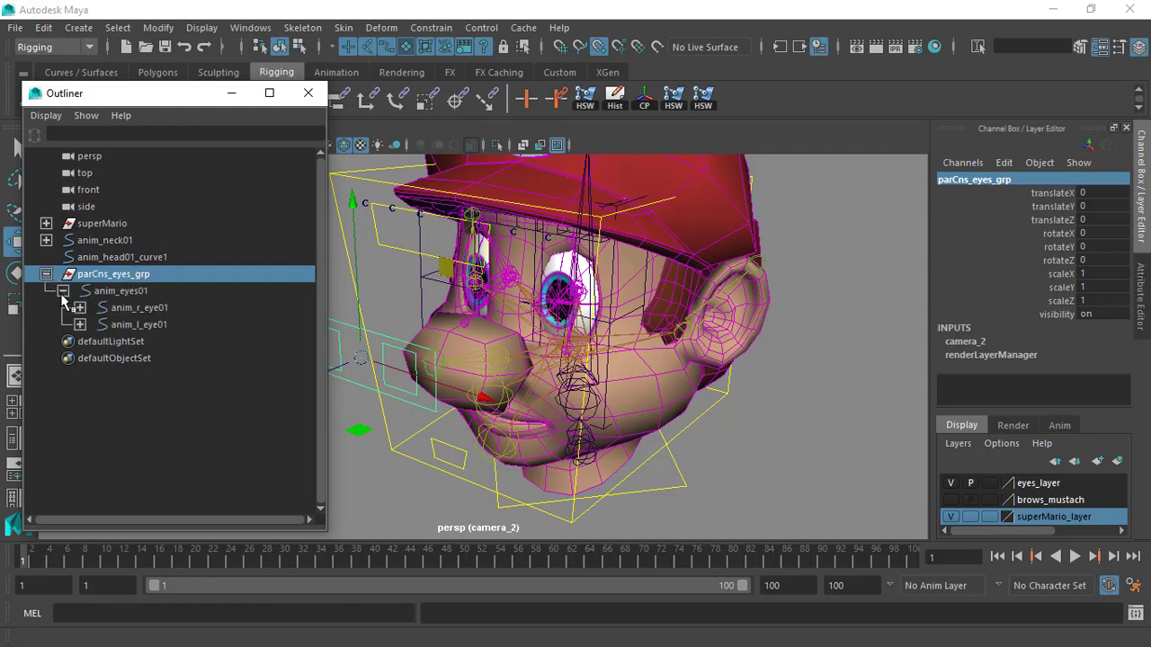
pyautogui.click(63, 290)
pyautogui.keyDown('alt'); pyautogui.moveTo(426, 321); pyautogui.dragTo(457, 354); pyautogui.keyUp('alt')
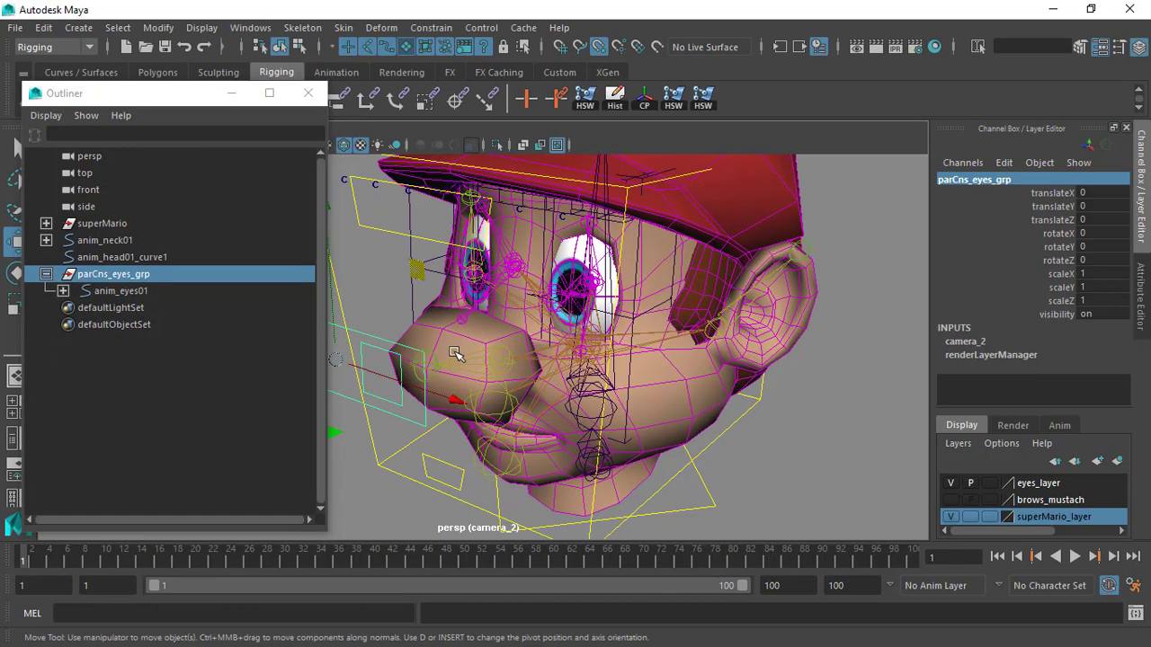
pyautogui.keyDown('alt'); pyautogui.moveTo(456, 355); pyautogui.dragTo(513, 359, button='middle'); pyautogui.keyUp('alt')
pyautogui.moveTo(456, 303)
pyautogui.keyDown('alt'); pyautogui.mouseDown()
pyautogui.moveTo(429, 279)
pyautogui.moveTo(441, 321)
pyautogui.mouseUp(); pyautogui.keyUp('alt')
pyautogui.keyDown('alt'); pyautogui.moveTo(441, 321); pyautogui.dragTo(519, 354, button='right'); pyautogui.keyUp('alt')
pyautogui.keyDown('alt'); pyautogui.moveTo(519, 354); pyautogui.dragTo(477, 354); pyautogui.keyUp('alt')
pyautogui.keyDown('alt'); pyautogui.moveTo(477, 354); pyautogui.dragTo(475, 334, button='middle'); pyautogui.keyUp('alt')
pyautogui.keyDown('alt'); pyautogui.moveTo(476, 334); pyautogui.dragTo(466, 299); pyautogui.keyUp('alt')
pyautogui.keyDown('alt'); pyautogui.moveTo(464, 301); pyautogui.dragTo(486, 315, button='right'); pyautogui.keyUp('alt')
pyautogui.keyDown('alt'); pyautogui.moveTo(485, 315); pyautogui.dragTo(480, 350); pyautogui.keyUp('alt')
pyautogui.keyDown('alt'); pyautogui.moveTo(480, 350); pyautogui.dragTo(456, 346, button='right'); pyautogui.keyUp('alt')
pyautogui.keyDown('alt'); pyautogui.moveTo(456, 346); pyautogui.dragTo(437, 290); pyautogui.keyUp('alt')
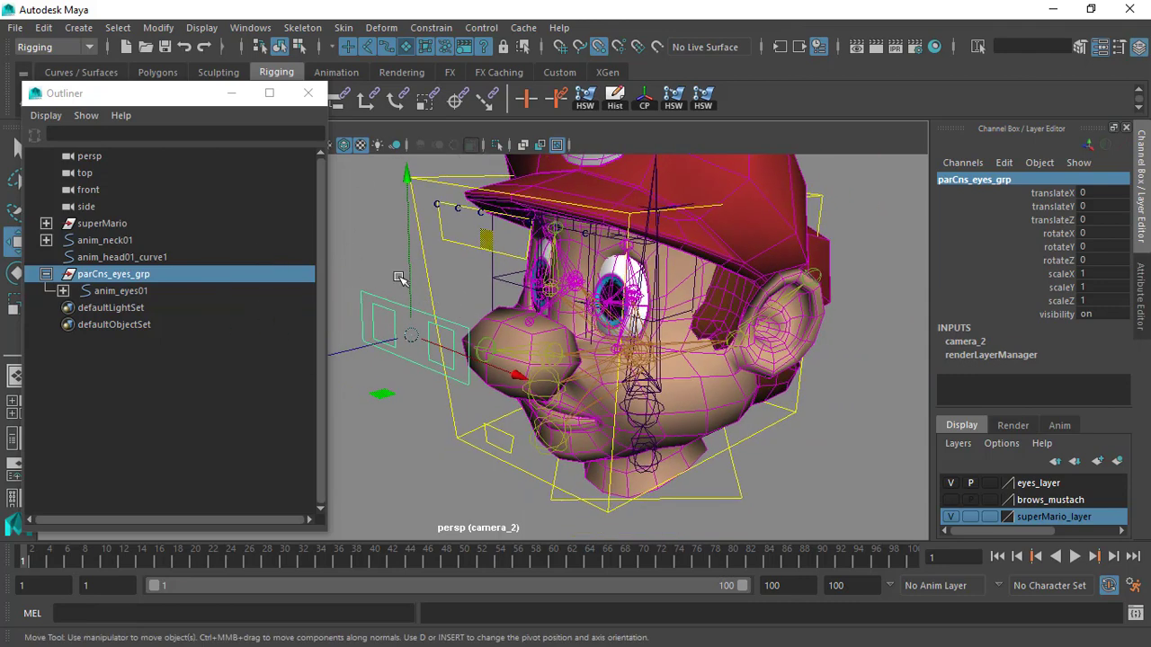
# Select the head control first and parCns_eyes_grp second, and open the Parent constraint options with the Outliner closed
pyautogui.keyDown('alt'); pyautogui.moveTo(401, 312); pyautogui.dragTo(441, 327, button='right'); pyautogui.keyUp('alt')
pyautogui.click(409, 273)
pyautogui.click(420, 249)
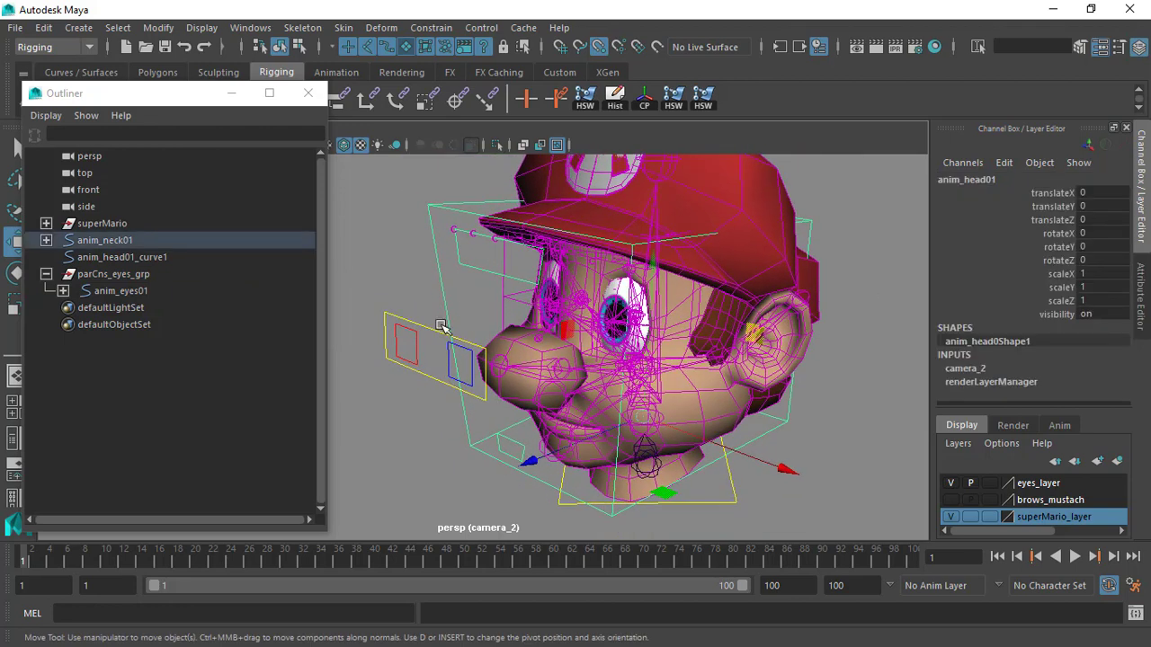
pyautogui.click(132, 275)
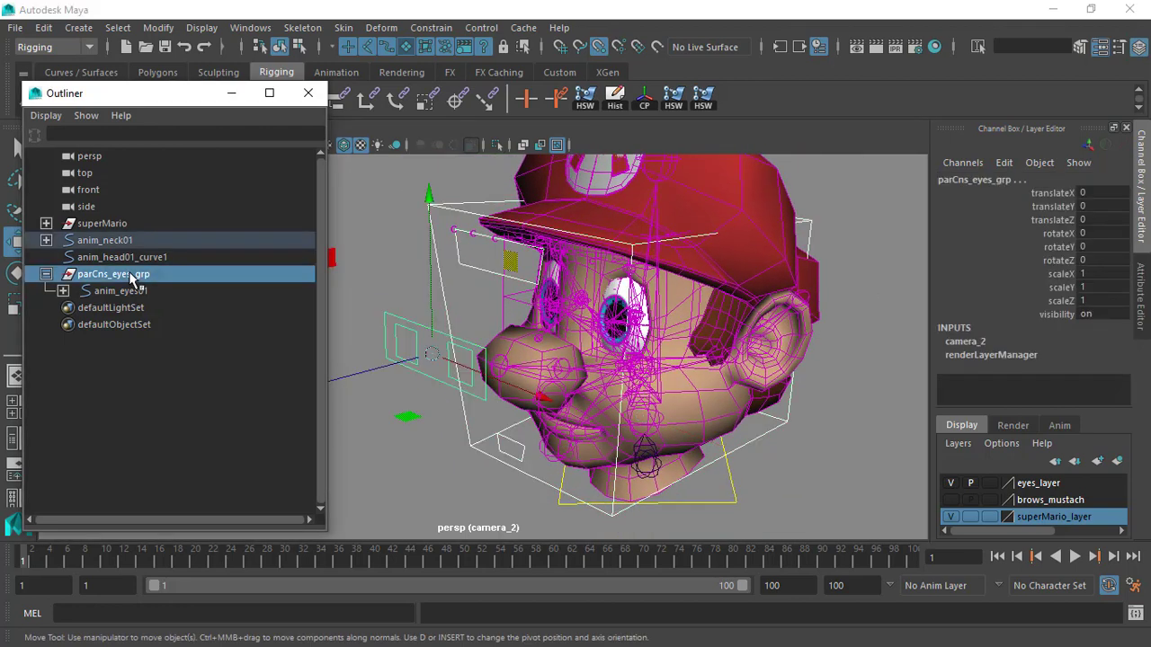
pyautogui.click(430, 28)
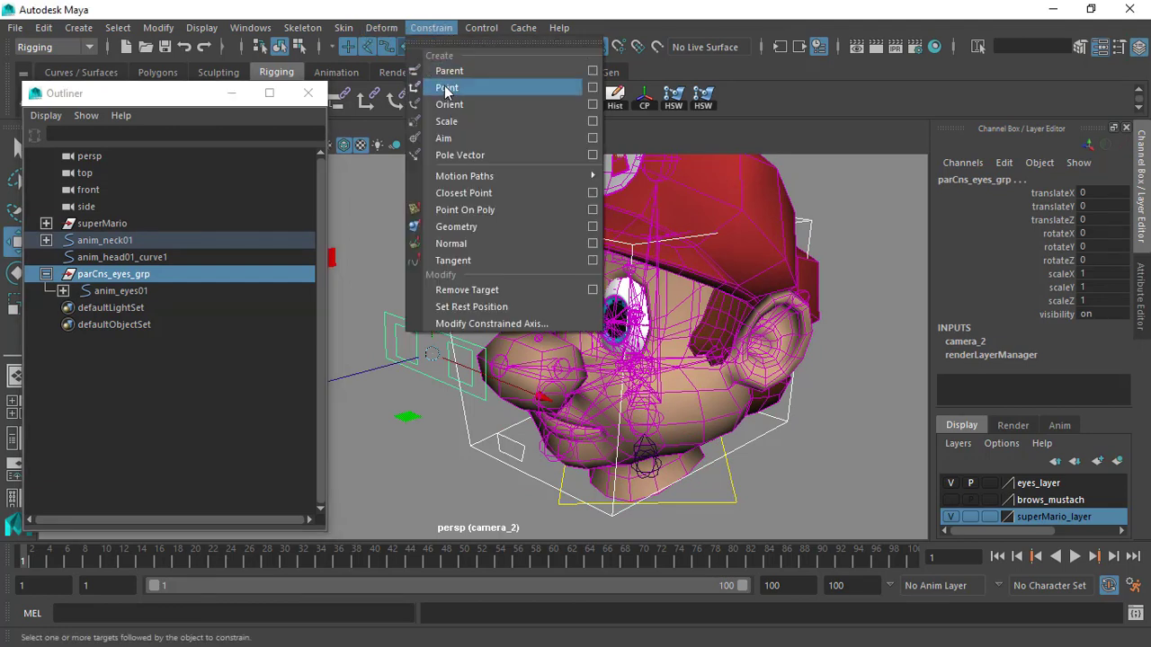
pyautogui.click(593, 72)
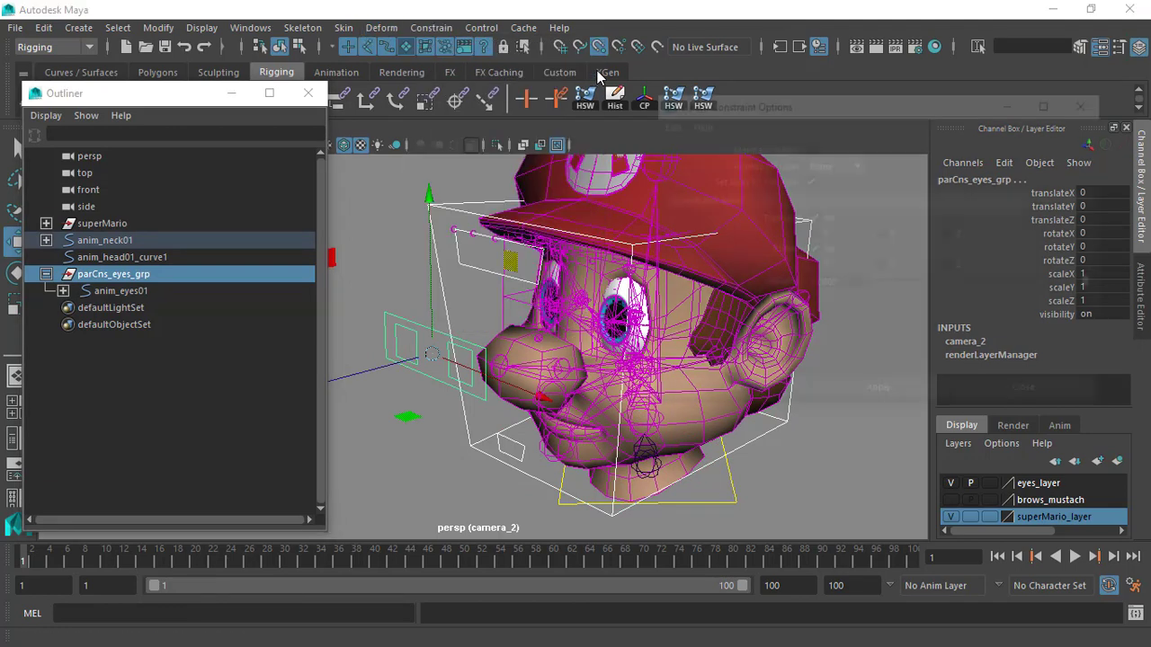
pyautogui.click(308, 92)
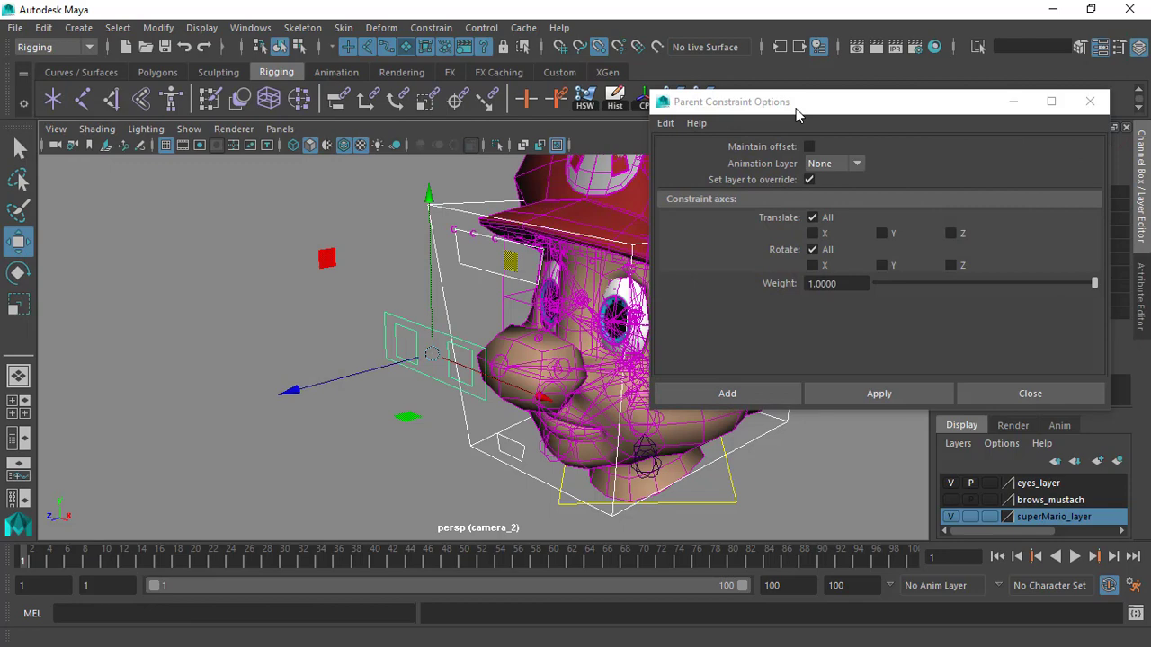
pyautogui.moveTo(771, 102); pyautogui.dragTo(854, 103)
pyautogui.keyDown('alt'); pyautogui.moveTo(645, 263); pyautogui.dragTo(446, 253, button='middle'); pyautogui.keyUp('alt')
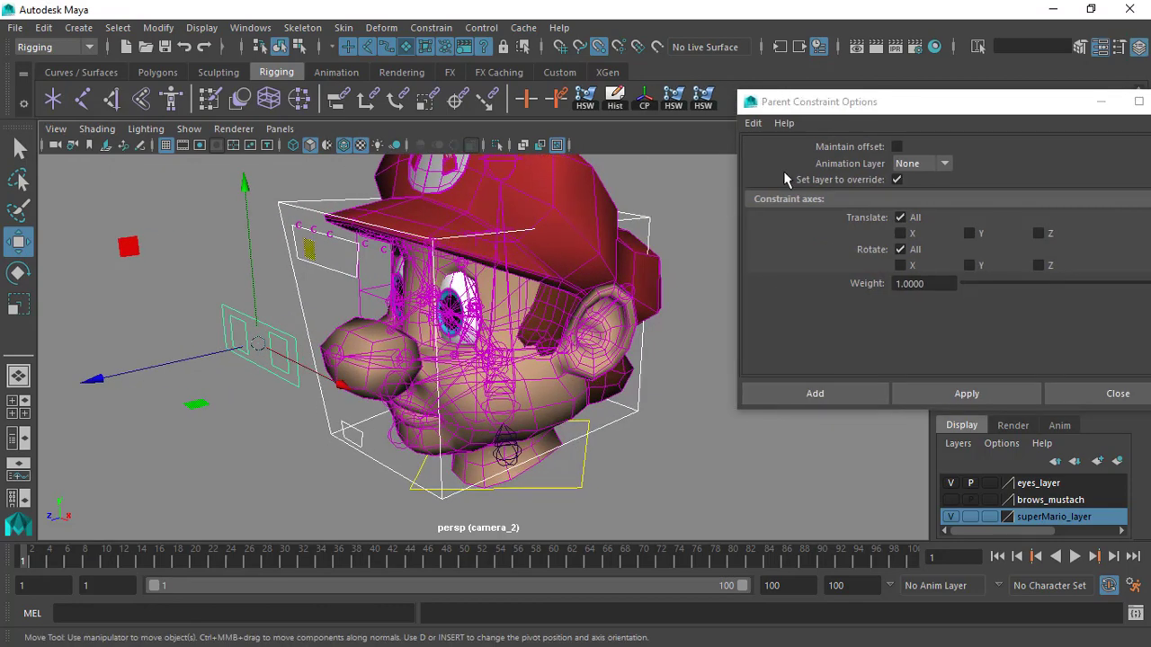
# Enable Maintain offset for the parent constraint and examine the eyes group's placement relative to the head control
pyautogui.click(896, 146)
pyautogui.keyDown('alt'); pyautogui.moveTo(532, 211); pyautogui.dragTo(435, 249); pyautogui.keyUp('alt')
pyautogui.keyDown('alt'); pyautogui.moveTo(496, 297); pyautogui.dragTo(439, 314); pyautogui.keyUp('alt')
pyautogui.scroll(2, 395, 310)
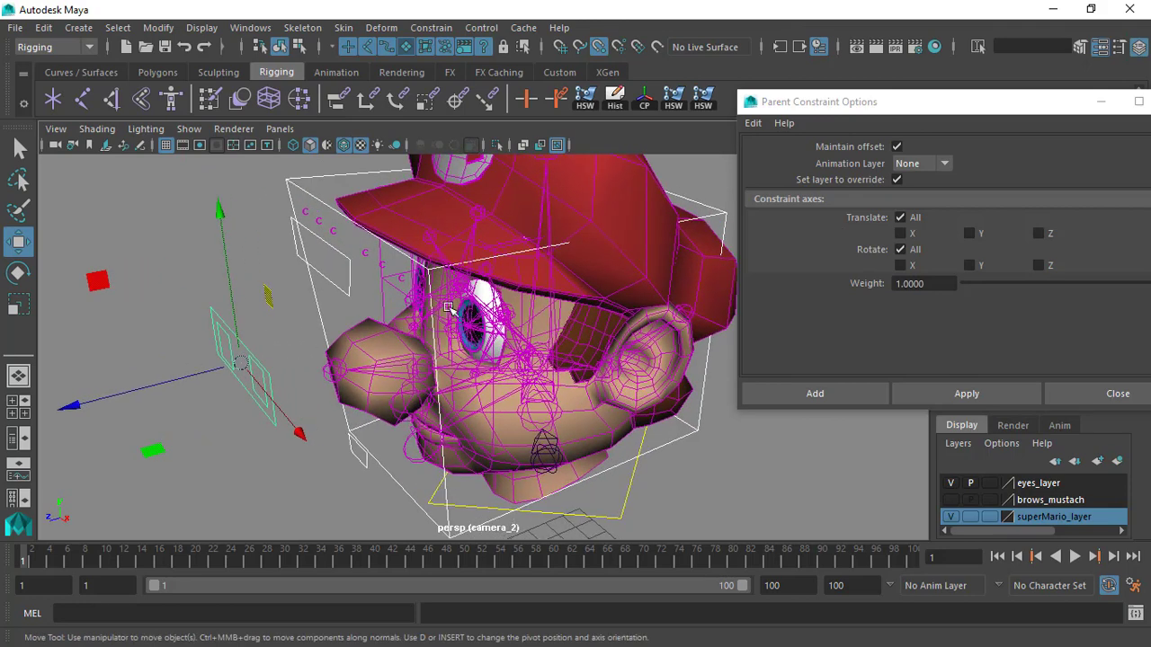
pyautogui.keyDown('alt'); pyautogui.moveTo(545, 322); pyautogui.dragTo(465, 318); pyautogui.keyUp('alt')
pyautogui.keyDown('alt'); pyautogui.moveTo(379, 414); pyautogui.dragTo(440, 382); pyautogui.keyUp('alt')
pyautogui.scroll(2, 440, 383)
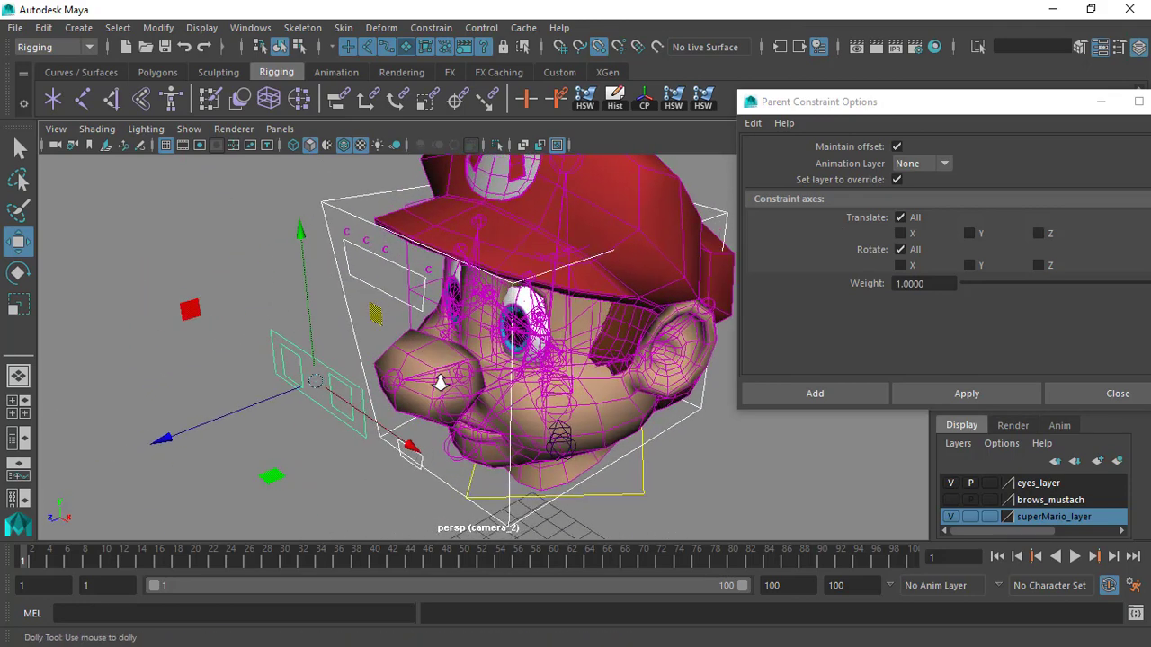
pyautogui.keyDown('alt'); pyautogui.moveTo(495, 313); pyautogui.dragTo(487, 302, button='middle'); pyautogui.keyUp('alt')
pyautogui.scroll(-1, 353, 361)
pyautogui.keyDown('alt'); pyautogui.moveTo(509, 271); pyautogui.dragTo(506, 348); pyautogui.keyUp('alt')
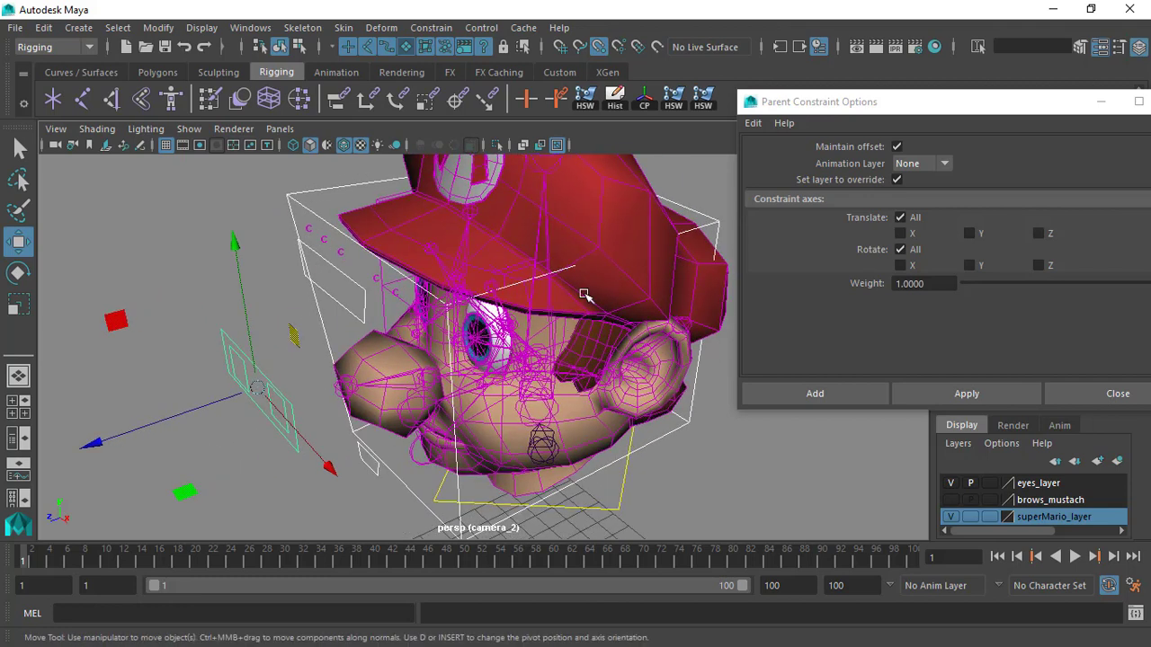
# Try parent-constraining parCns_eyes_grp to the head control with Maintain offset off, checking the placement with superMario_layer hidden and shown
pyautogui.click(898, 147)
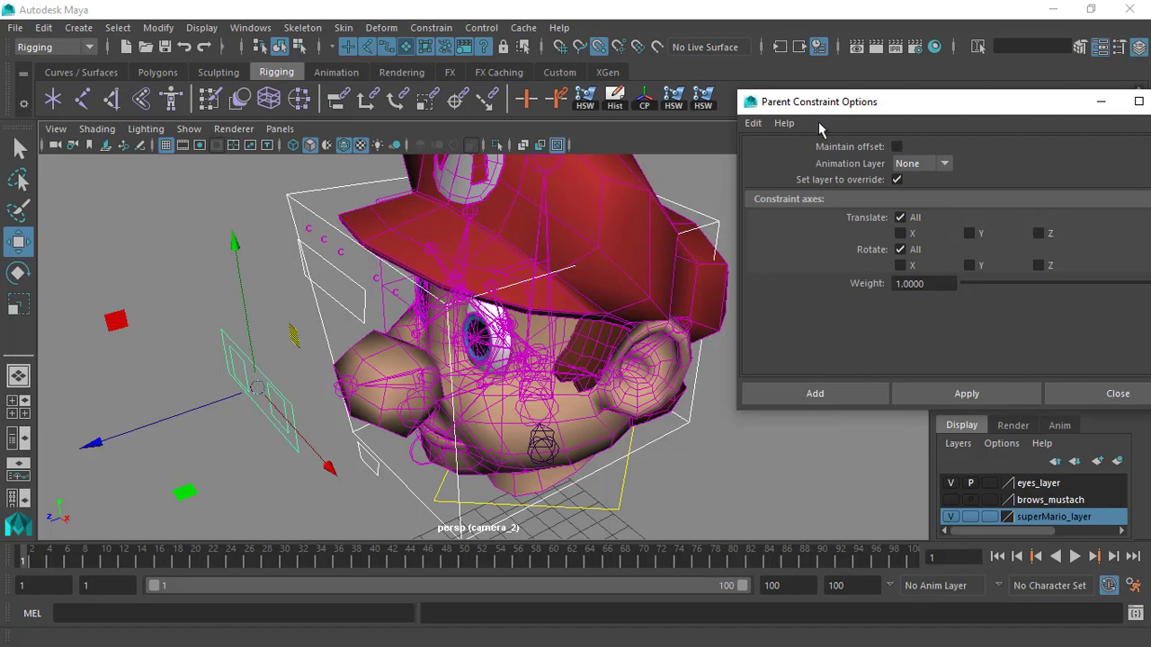
pyautogui.click(933, 400)
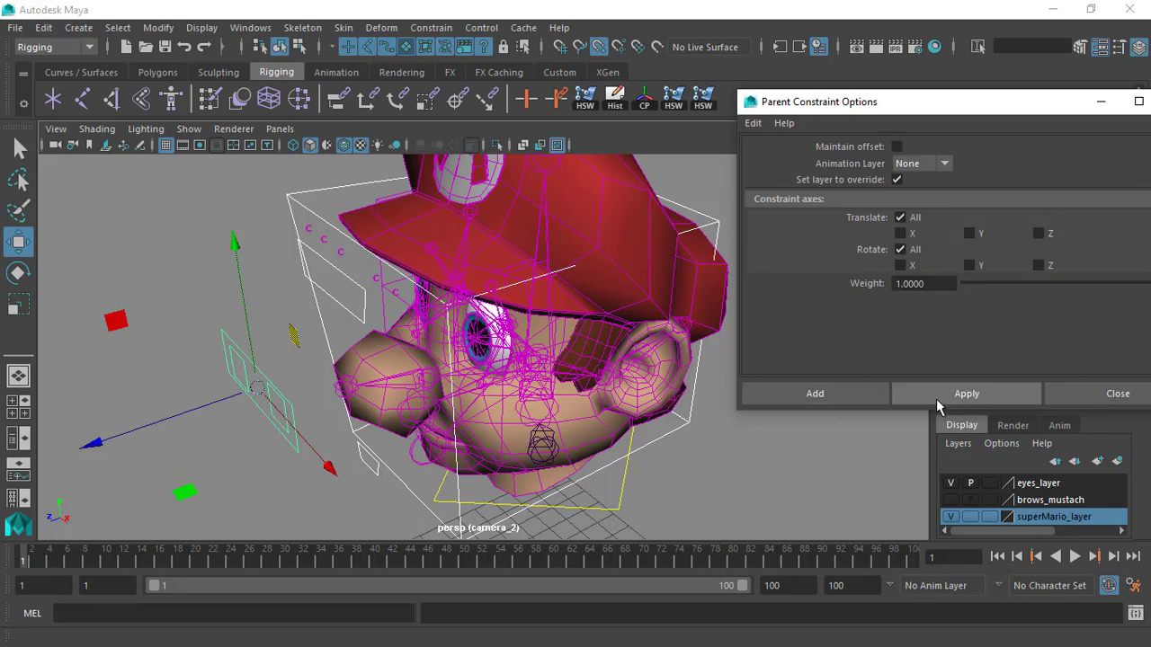
pyautogui.keyDown('alt'); pyautogui.moveTo(723, 345); pyautogui.dragTo(416, 318); pyautogui.keyUp('alt')
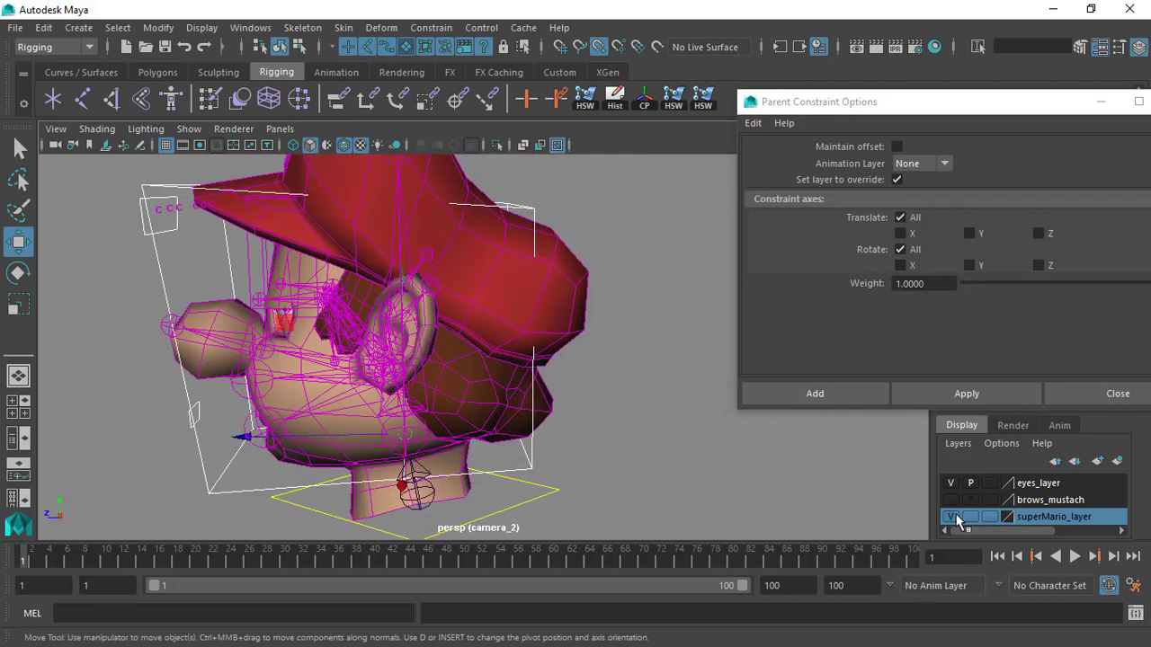
pyautogui.click(952, 517)
pyautogui.keyDown('alt'); pyautogui.moveTo(531, 400); pyautogui.dragTo(768, 446); pyautogui.keyUp('alt')
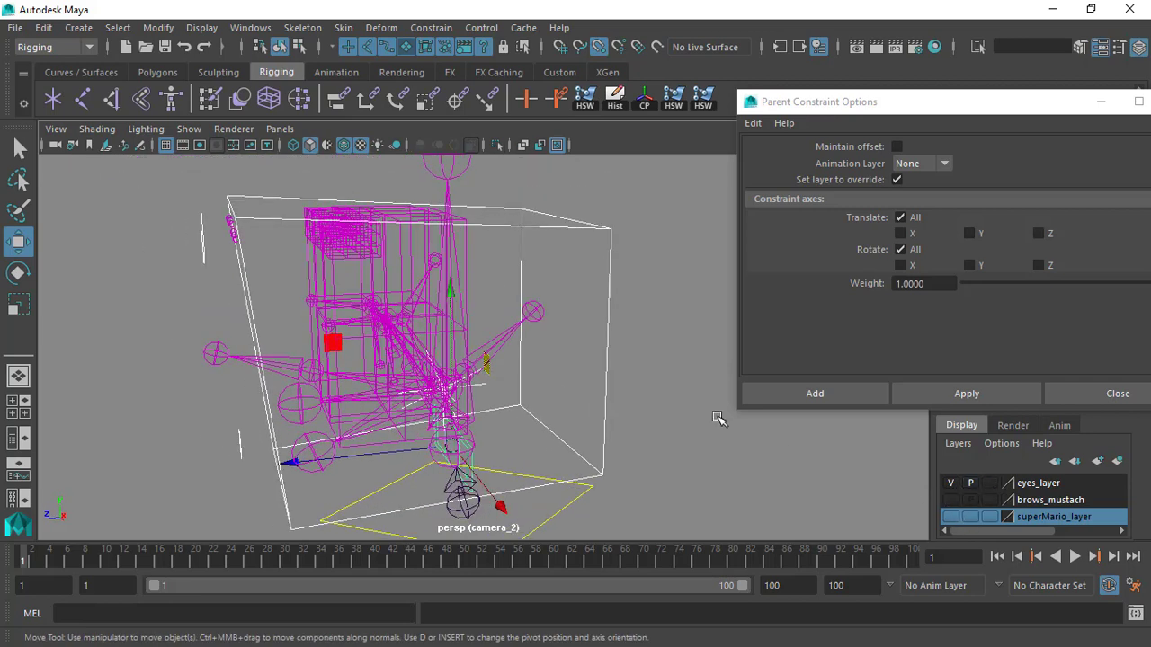
pyautogui.click(951, 517)
pyautogui.keyDown('alt'); pyautogui.moveTo(432, 387); pyautogui.dragTo(393, 382); pyautogui.keyUp('alt')
pyautogui.moveTo(318, 299); pyautogui.dragTo(152, 264)
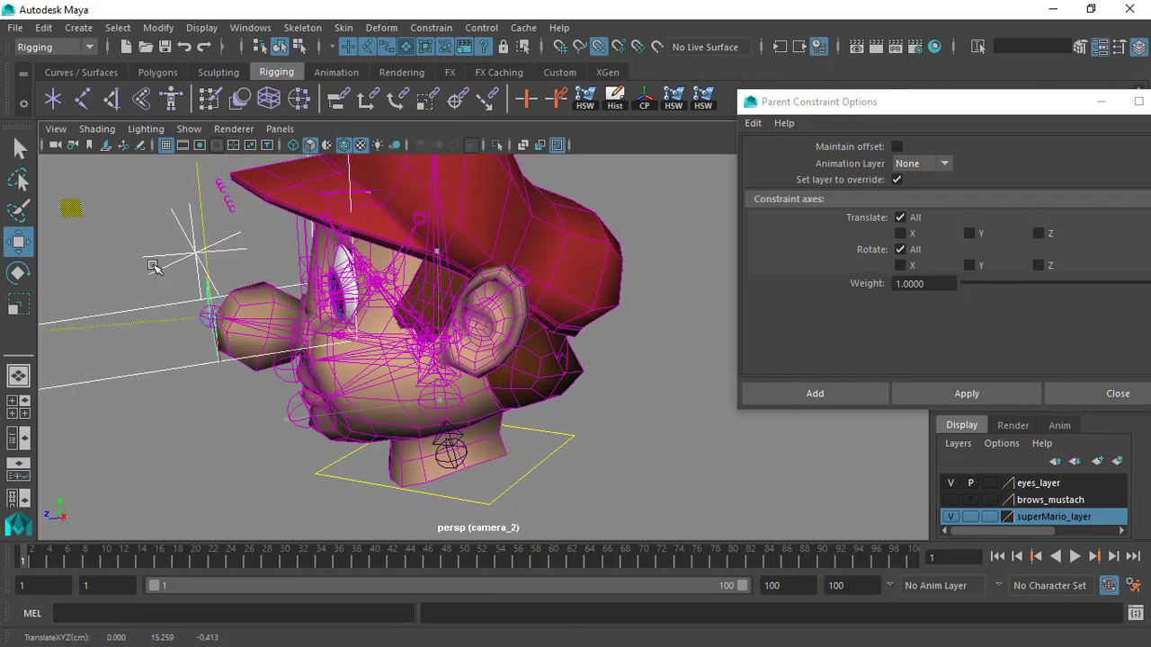
# Undo the trial parent constraint and examine the eyes control in front of the face
pyautogui.hotkey('ctrl', 'z')
pyautogui.hotkey('ctrl', 'z')
pyautogui.hotkey('ctrl', 'z')
pyautogui.hotkey('ctrl', 'z')
pyautogui.hotkey('ctrl', 'z')
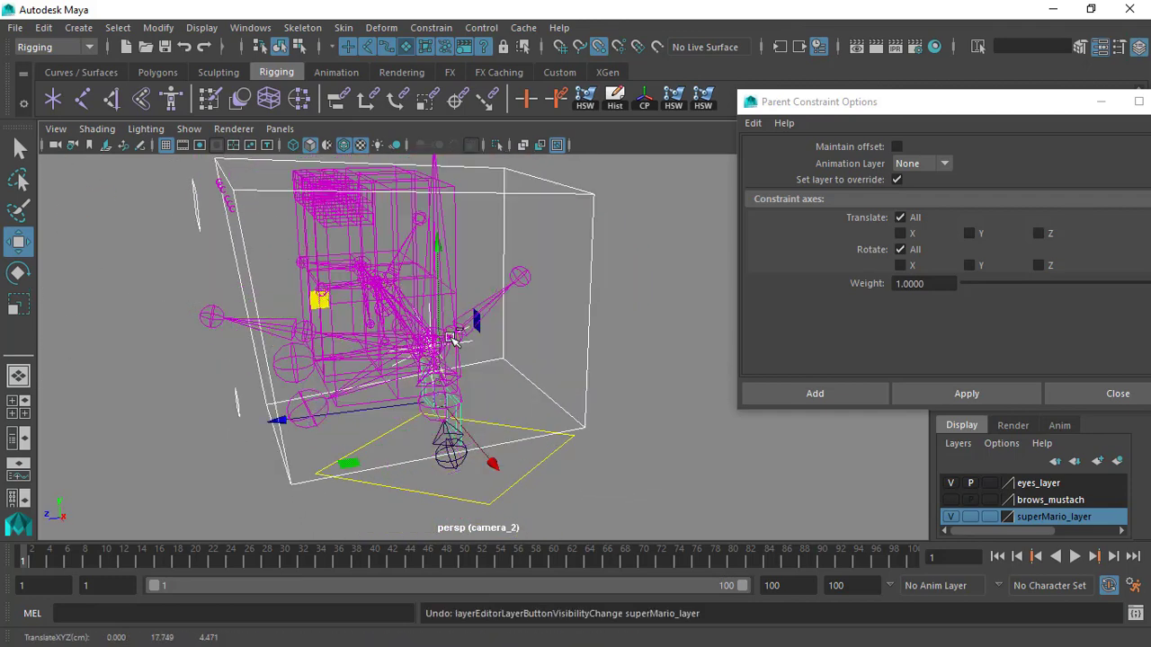
pyautogui.keyDown('alt'); pyautogui.moveTo(411, 307); pyautogui.dragTo(442, 313); pyautogui.keyUp('alt')
pyautogui.keyDown('alt'); pyautogui.moveTo(220, 278); pyautogui.dragTo(237, 279); pyautogui.keyUp('alt')
pyautogui.keyDown('alt'); pyautogui.moveTo(286, 374); pyautogui.dragTo(268, 338, button='right'); pyautogui.keyUp('alt')
pyautogui.keyDown('alt'); pyautogui.moveTo(268, 336); pyautogui.dragTo(276, 341, button='middle'); pyautogui.keyUp('alt')
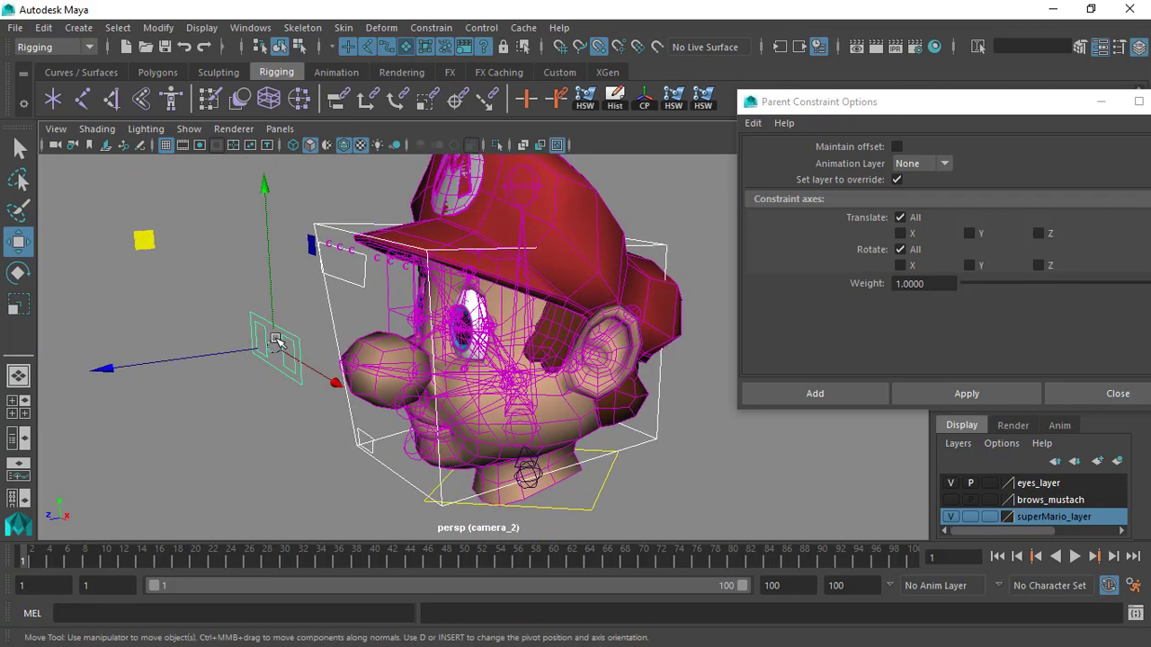
pyautogui.scroll(2, 236, 324)
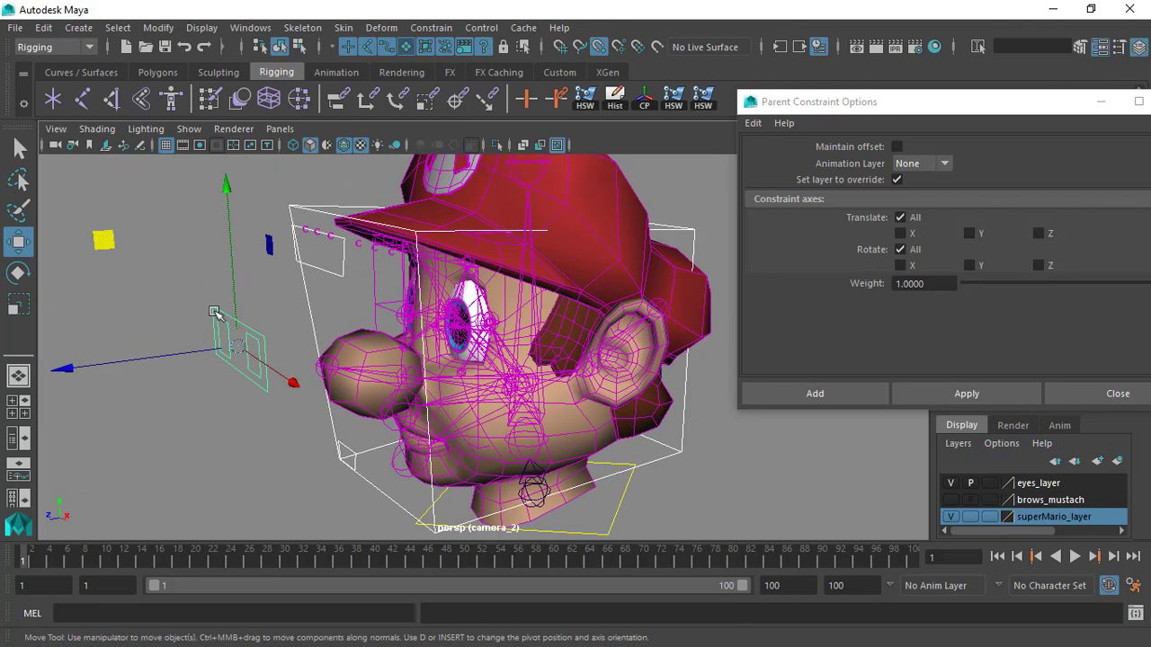
pyautogui.keyDown('alt'); pyautogui.moveTo(252, 344); pyautogui.dragTo(302, 340, button='middle'); pyautogui.keyUp('alt')
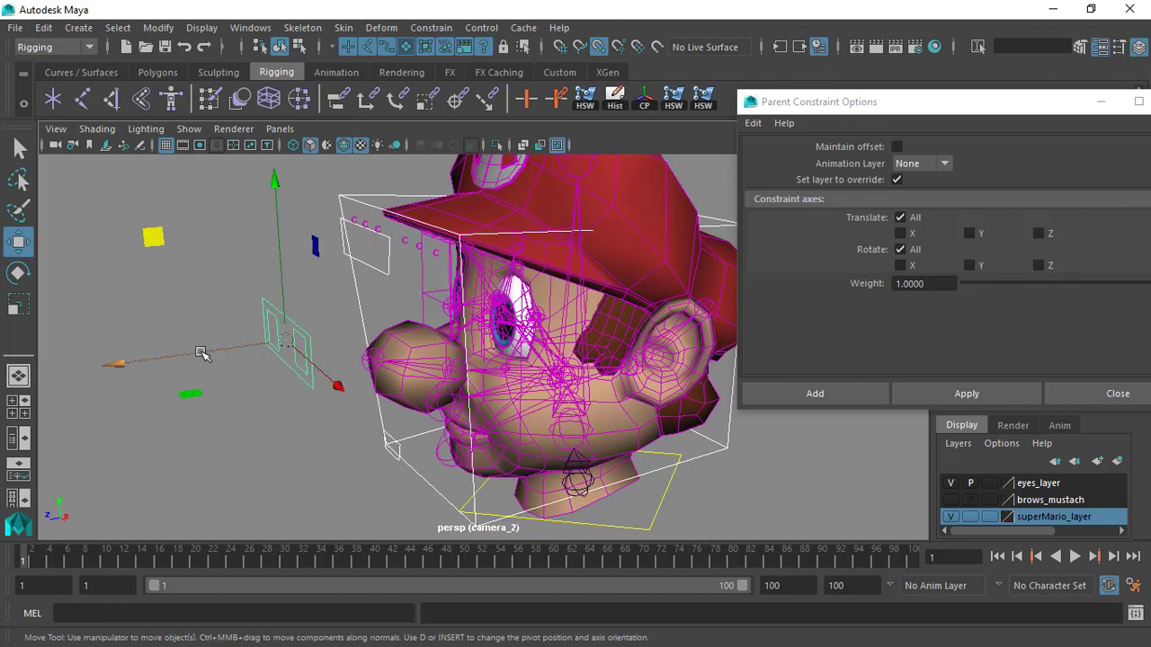
# Test-move the eyes control back and forth along its forward axis, undoing the trial moves
pyautogui.moveTo(201, 354); pyautogui.dragTo(154, 361)
pyautogui.hotkey('ctrl', 'z')
pyautogui.moveTo(266, 330)
pyautogui.keyDown('alt'); pyautogui.mouseDown()
pyautogui.moveTo(231, 296)
pyautogui.moveTo(250, 325)
pyautogui.mouseUp(); pyautogui.keyUp('alt')
pyautogui.moveTo(155, 350); pyautogui.dragTo(211, 337)
pyautogui.hotkey('ctrl', 'z')
pyautogui.moveTo(133, 330); pyautogui.dragTo(0, 350)
pyautogui.scroll(2, 430, 328)
pyautogui.keyDown('alt'); pyautogui.moveTo(301, 315); pyautogui.dragTo(409, 303); pyautogui.keyUp('alt')
pyautogui.keyDown('alt'); pyautogui.moveTo(409, 303); pyautogui.dragTo(403, 300, button='right'); pyautogui.keyUp('alt')
pyautogui.moveTo(207, 317); pyautogui.dragTo(65, 348)
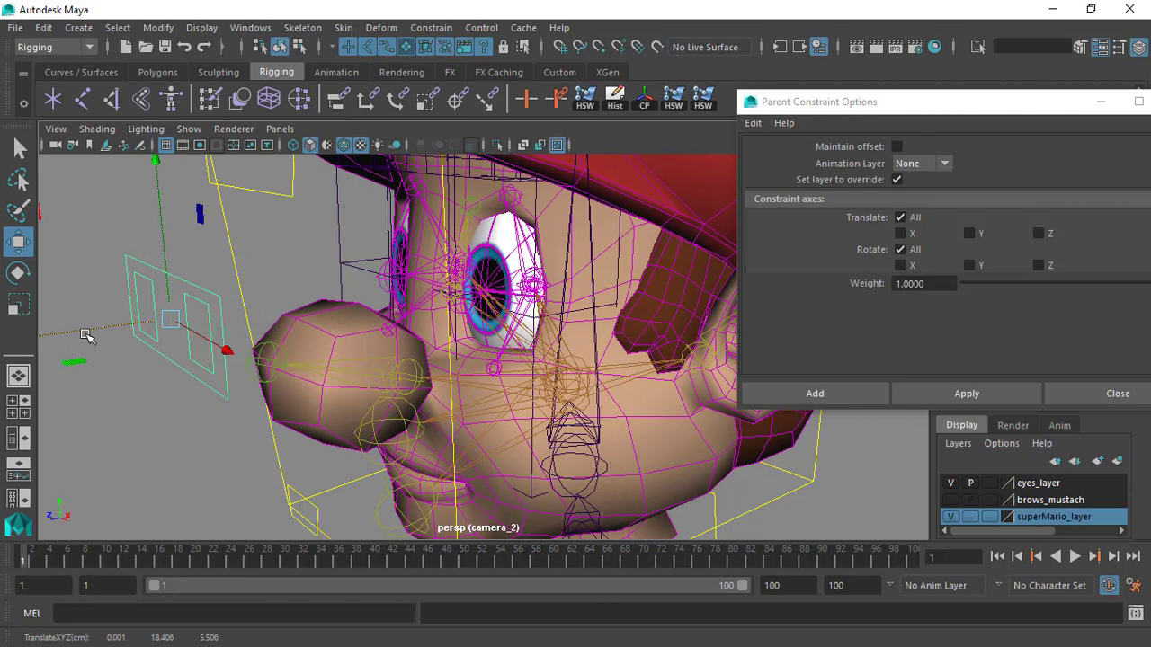
# Test-move an individual eye control and the whole eyes control in front of the face, and undo the moves
pyautogui.click(188, 298)
pyautogui.click(120, 343)
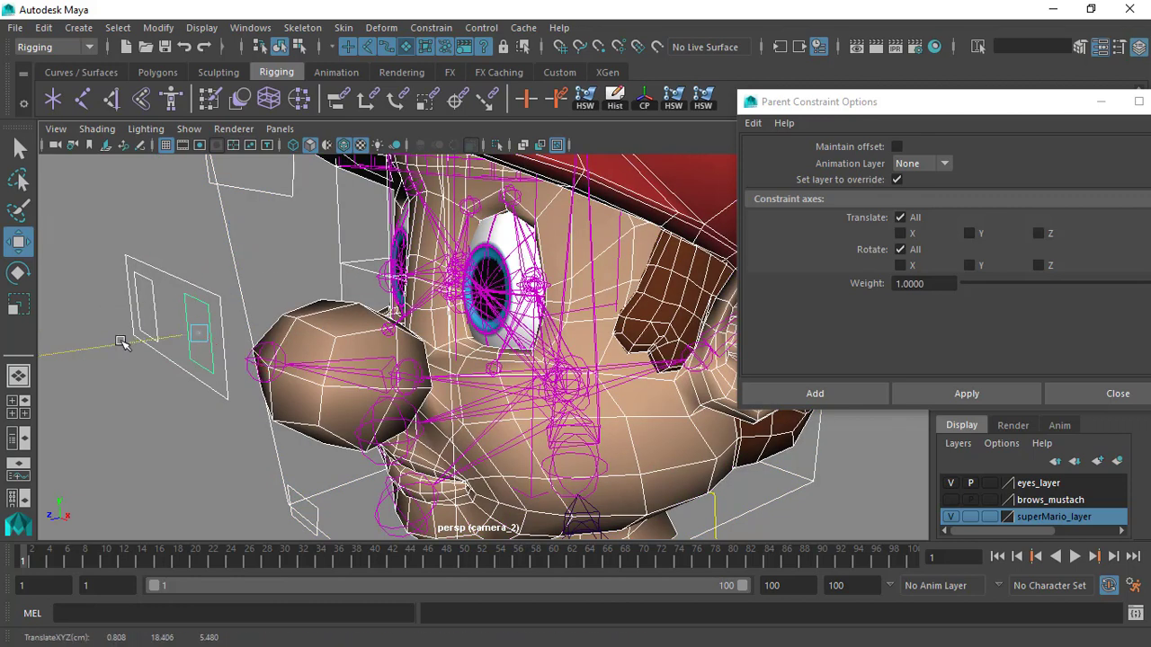
pyautogui.click(166, 266)
pyautogui.click(167, 277)
pyautogui.scroll(-2, 171, 333)
pyautogui.moveTo(140, 349); pyautogui.dragTo(226, 373)
pyautogui.scroll(2, 216, 350)
pyautogui.moveTo(188, 324); pyautogui.dragTo(36, 387)
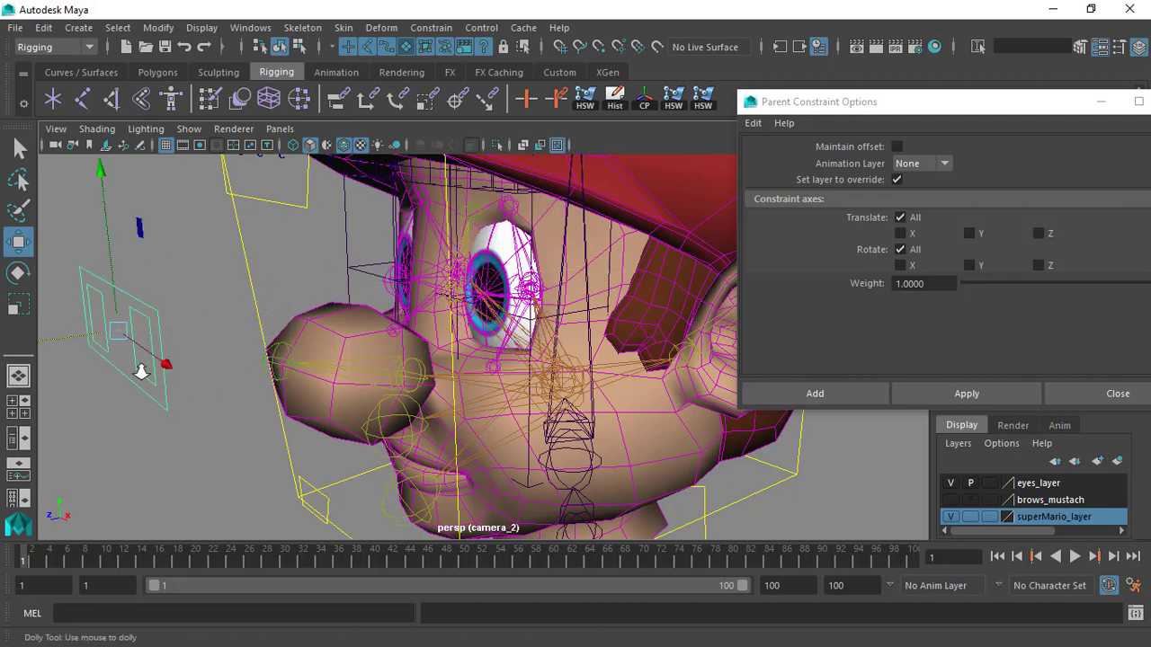
pyautogui.scroll(-3, 223, 357)
pyautogui.hotkey('ctrl', 'z')
pyautogui.hotkey('ctrl', 'z')
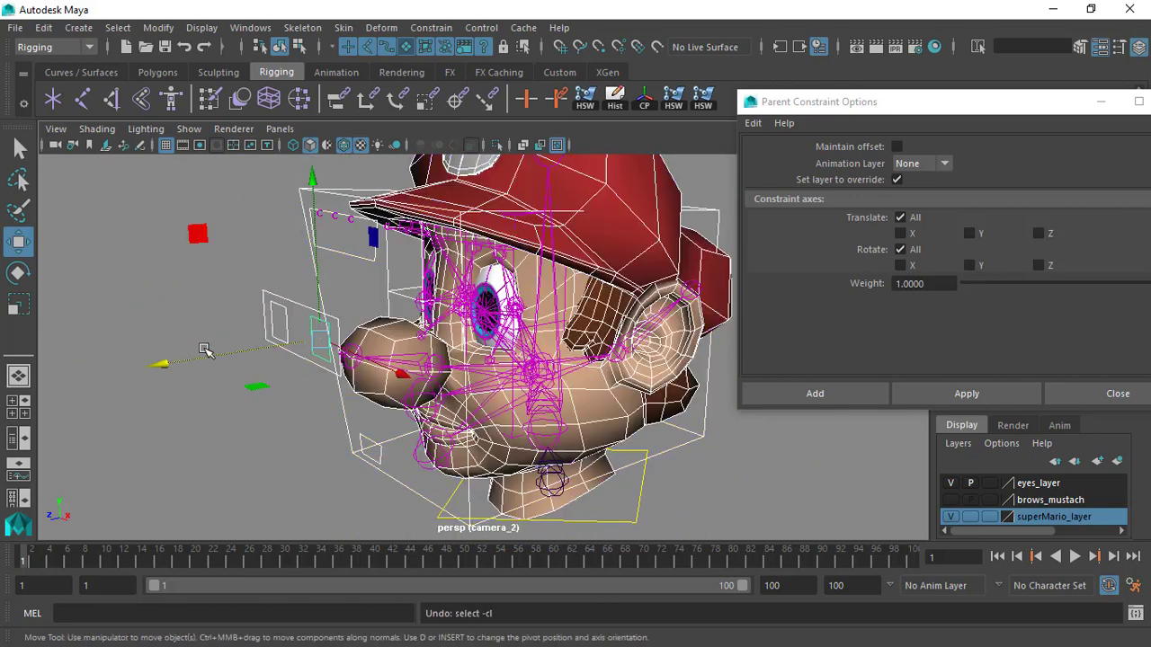
# Clear the selection, select the head control and add the eyes control, and move the constraint options window off the channel values
pyautogui.keyDown('alt'); pyautogui.moveTo(278, 373); pyautogui.dragTo(219, 358, button='middle'); pyautogui.keyUp('alt')
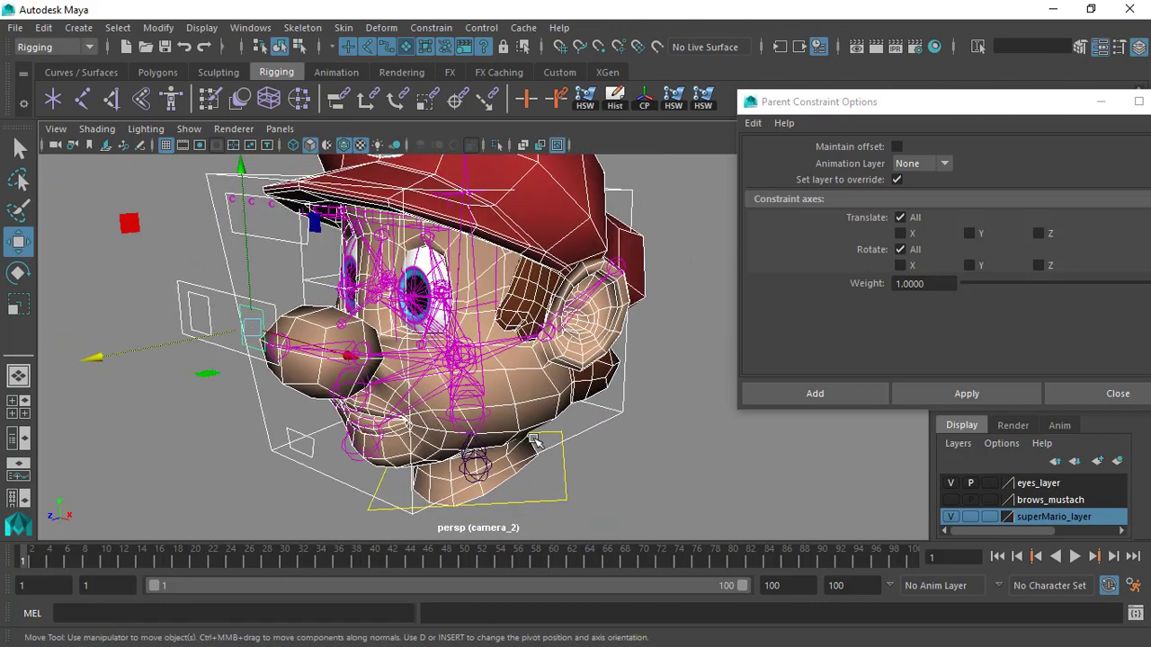
pyautogui.scroll(-1, 628, 450)
pyautogui.keyDown('alt'); pyautogui.moveTo(629, 432); pyautogui.dragTo(564, 421, button='middle'); pyautogui.keyUp('alt')
pyautogui.click(586, 415)
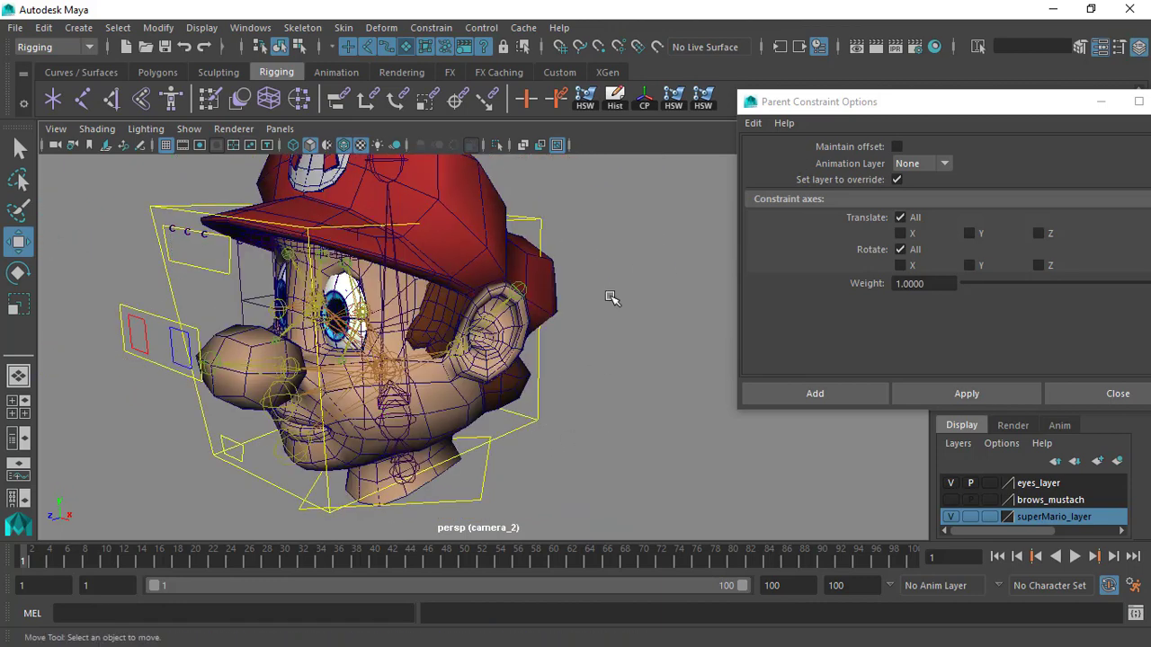
pyautogui.keyDown('alt'); pyautogui.moveTo(611, 297); pyautogui.dragTo(535, 404); pyautogui.keyUp('alt')
pyautogui.click(541, 411)
pyautogui.scroll(-1, 405, 384)
pyautogui.keyDown('alt'); pyautogui.moveTo(232, 366); pyautogui.dragTo(205, 365); pyautogui.keyUp('alt')
pyautogui.scroll(1, 131, 317)
pyautogui.keyDown('alt'); pyautogui.moveTo(131, 317); pyautogui.dragTo(206, 338, button='middle'); pyautogui.keyUp('alt')
pyautogui.keyDown('shift'); pyautogui.click(150, 331); pyautogui.keyUp('shift')
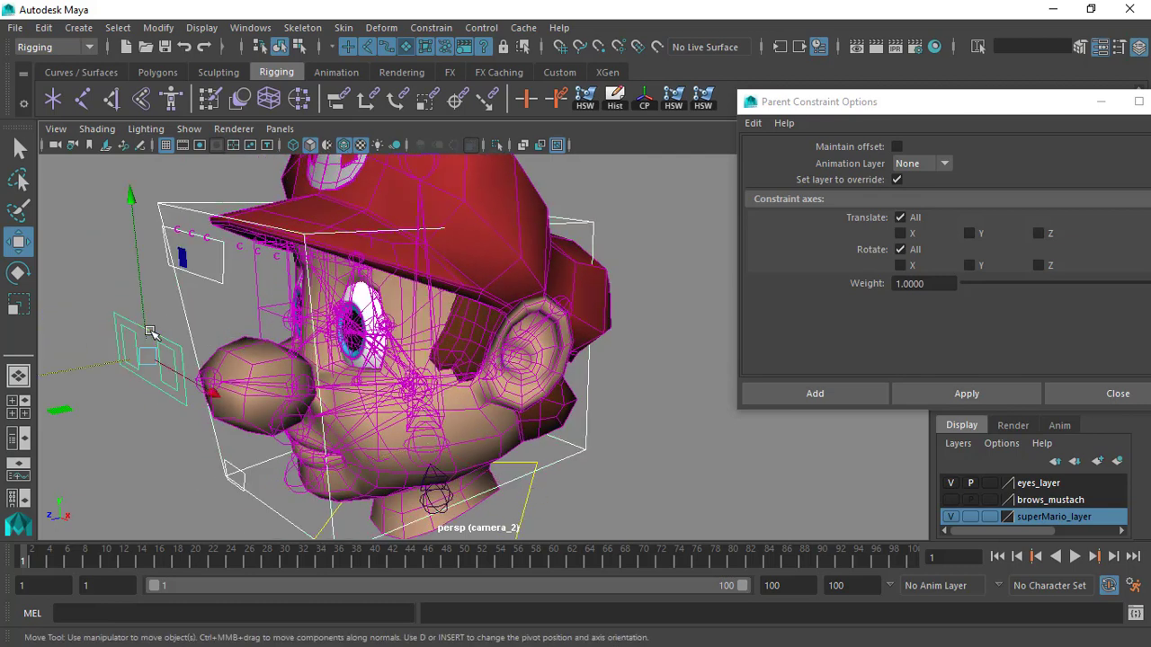
pyautogui.keyDown('alt'); pyautogui.moveTo(211, 358); pyautogui.dragTo(227, 353); pyautogui.keyUp('alt')
pyautogui.moveTo(922, 106); pyautogui.dragTo(779, 396)
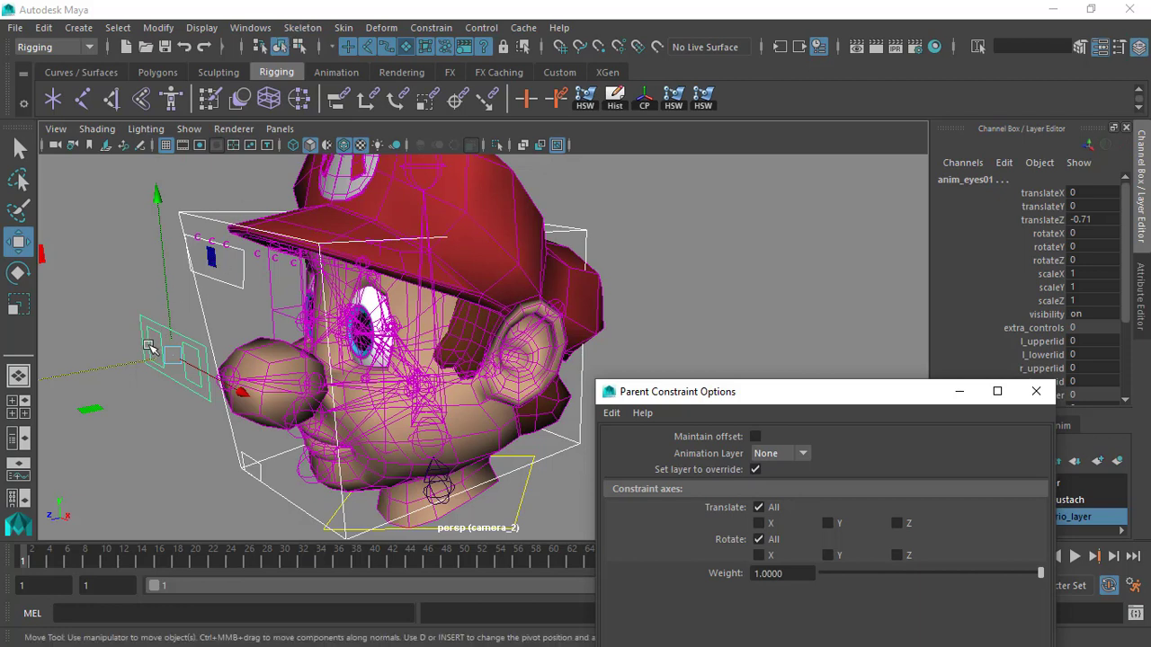
# Select the head control and parCns_eyes_grp with the Outliner's help, parent-constrain them with Maintain offset enabled, and close the Outliner
pyautogui.click(263, 28)
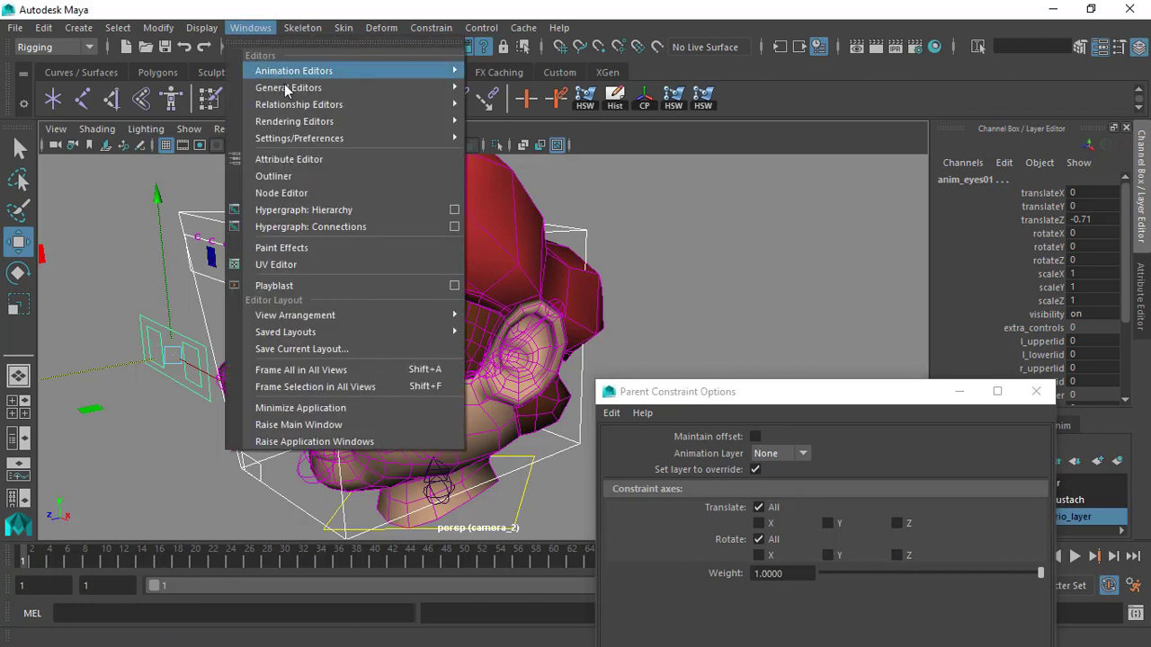
pyautogui.click(296, 177)
pyautogui.keyDown('alt'); pyautogui.moveTo(375, 308); pyautogui.dragTo(611, 270, button='middle'); pyautogui.keyUp('alt')
pyautogui.click(412, 252)
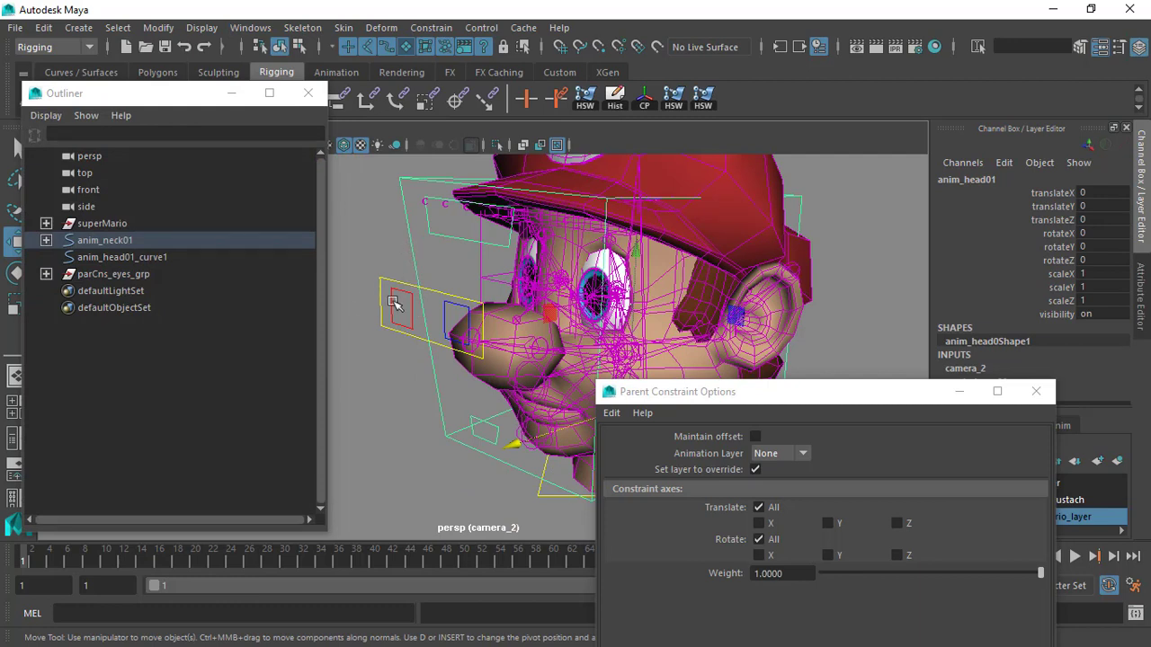
pyautogui.click(155, 272)
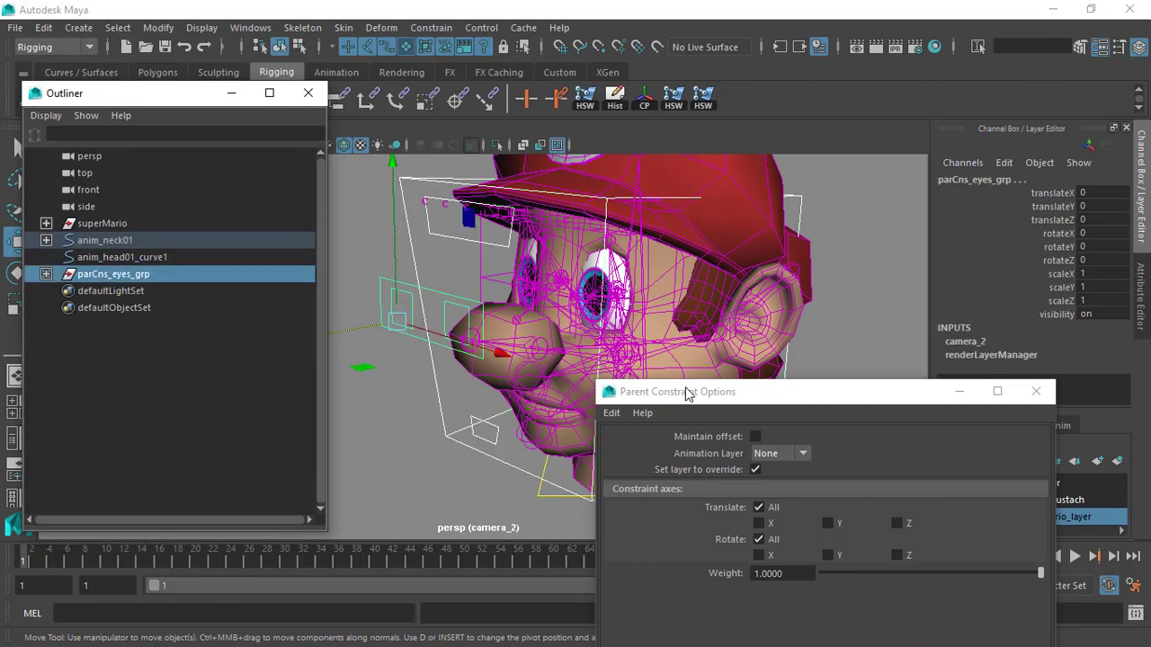
pyautogui.moveTo(714, 400); pyautogui.dragTo(927, 192)
pyautogui.click(772, 274)
pyautogui.keyDown('alt'); pyautogui.moveTo(709, 217); pyautogui.dragTo(746, 235, button='right'); pyautogui.keyUp('alt')
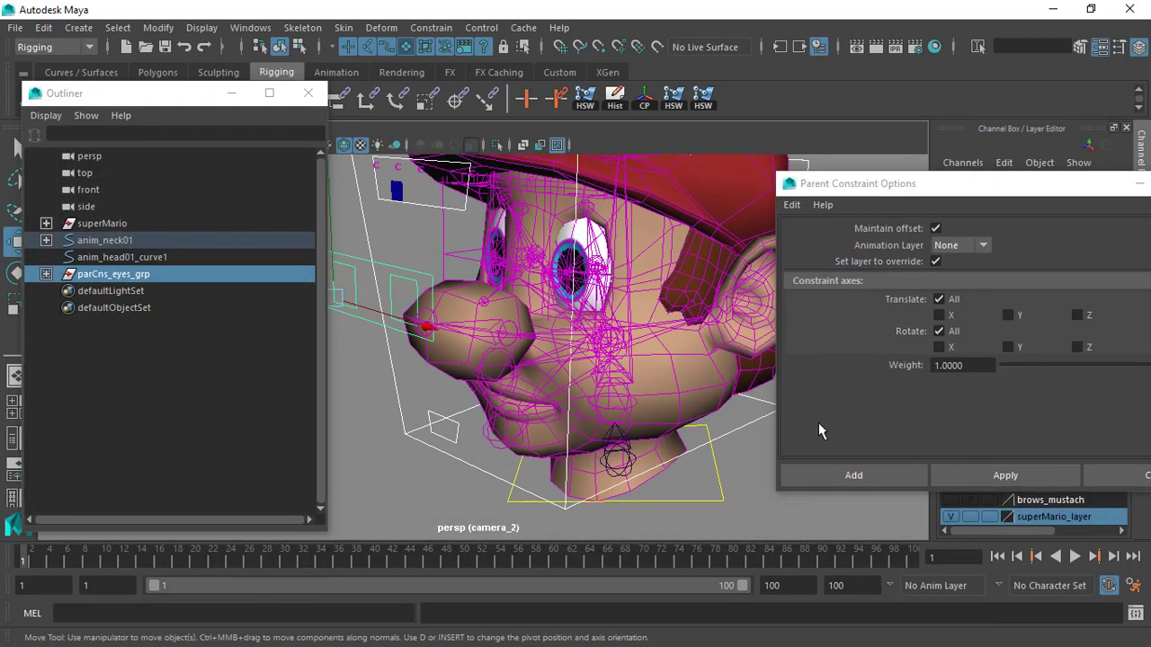
pyautogui.click(868, 471)
pyautogui.scroll(-3, 625, 293)
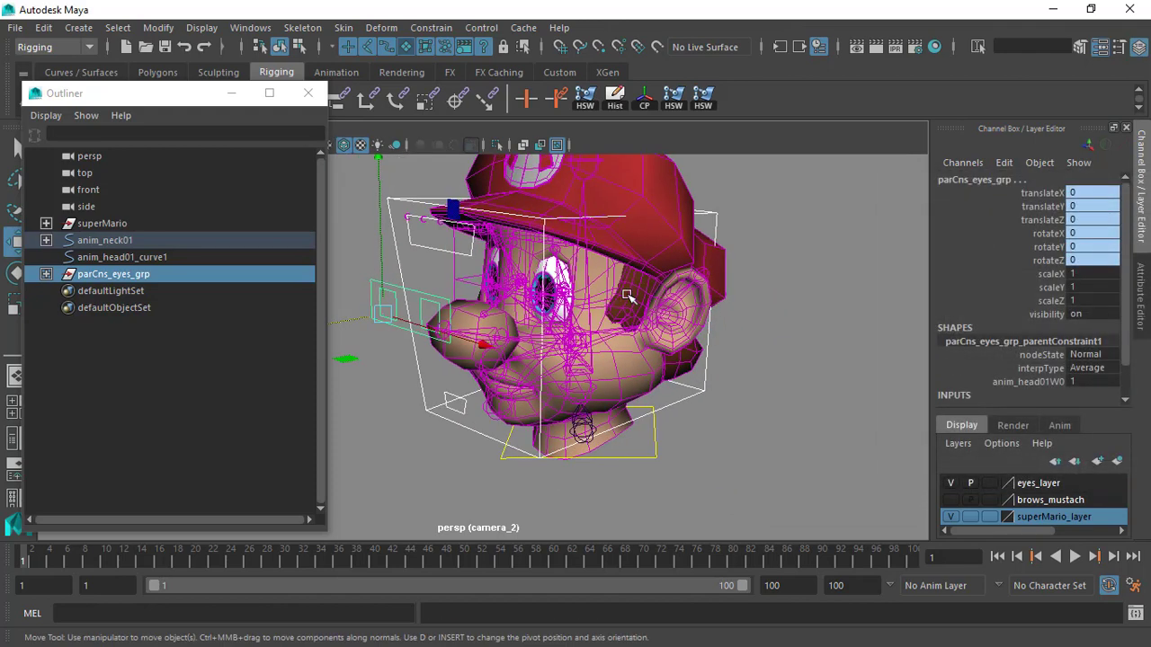
pyautogui.keyDown('alt'); pyautogui.moveTo(667, 264); pyautogui.dragTo(650, 288); pyautogui.keyUp('alt')
pyautogui.scroll(1, 832, 304)
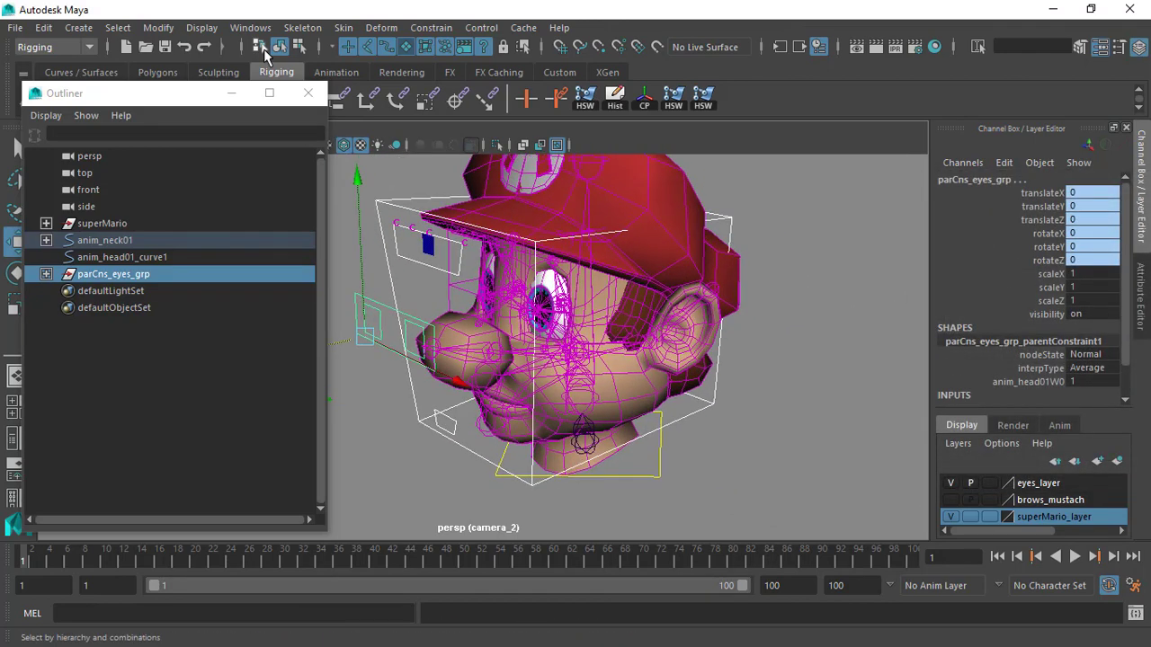
pyautogui.click(309, 92)
# Select the head control and rotate it freely to about -10.2, 3.5 and -20.3 degrees in X, Y and Z to test the constraint
pyautogui.scroll(-1, 514, 308)
pyautogui.scroll(-1, 514, 309)
pyautogui.moveTo(514, 308)
pyautogui.keyDown('alt'); pyautogui.mouseDown()
pyautogui.moveTo(484, 308)
pyautogui.moveTo(523, 300)
pyautogui.mouseUp(); pyautogui.keyUp('alt')
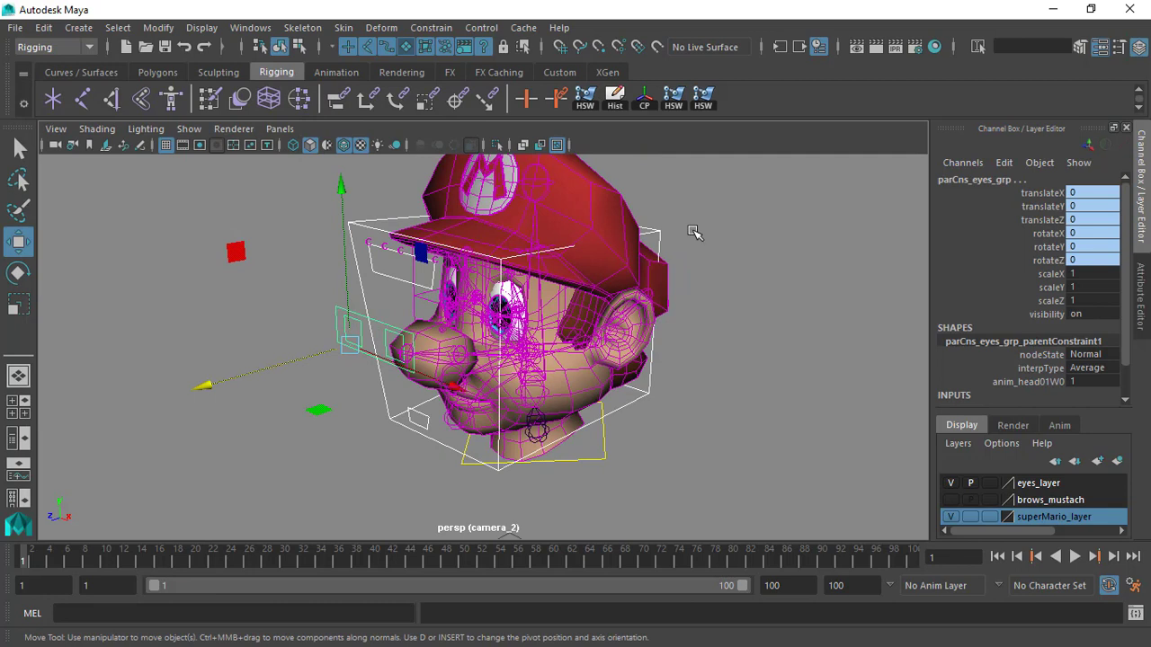
pyautogui.click(695, 231)
pyautogui.keyDown('alt'); pyautogui.moveTo(695, 231); pyautogui.dragTo(723, 241, button='right'); pyautogui.keyUp('alt')
pyautogui.keyDown('alt'); pyautogui.moveTo(722, 241); pyautogui.dragTo(677, 235); pyautogui.keyUp('alt')
pyautogui.click(647, 223)
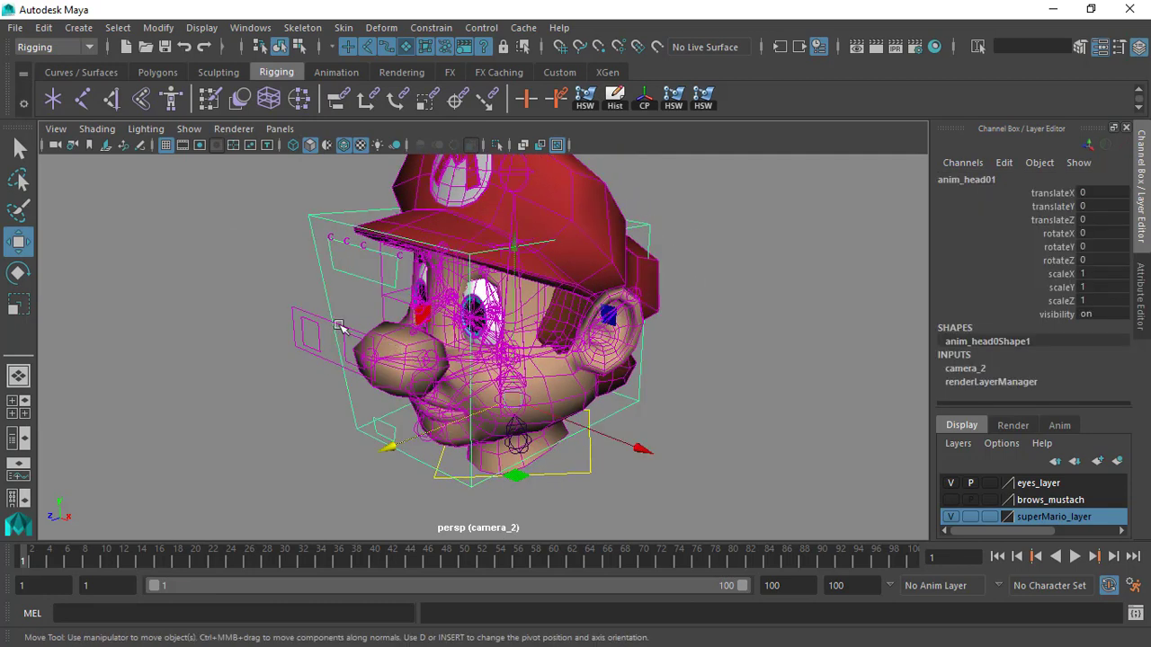
pyautogui.click(311, 315)
pyautogui.click(642, 223)
pyautogui.press('e')
pyautogui.moveTo(514, 316); pyautogui.dragTo(611, 328)
pyautogui.moveTo(611, 331); pyautogui.dragTo(544, 357)
pyautogui.keyDown('alt'); pyautogui.moveTo(544, 358); pyautogui.dragTo(509, 369, button='right'); pyautogui.keyUp('alt')
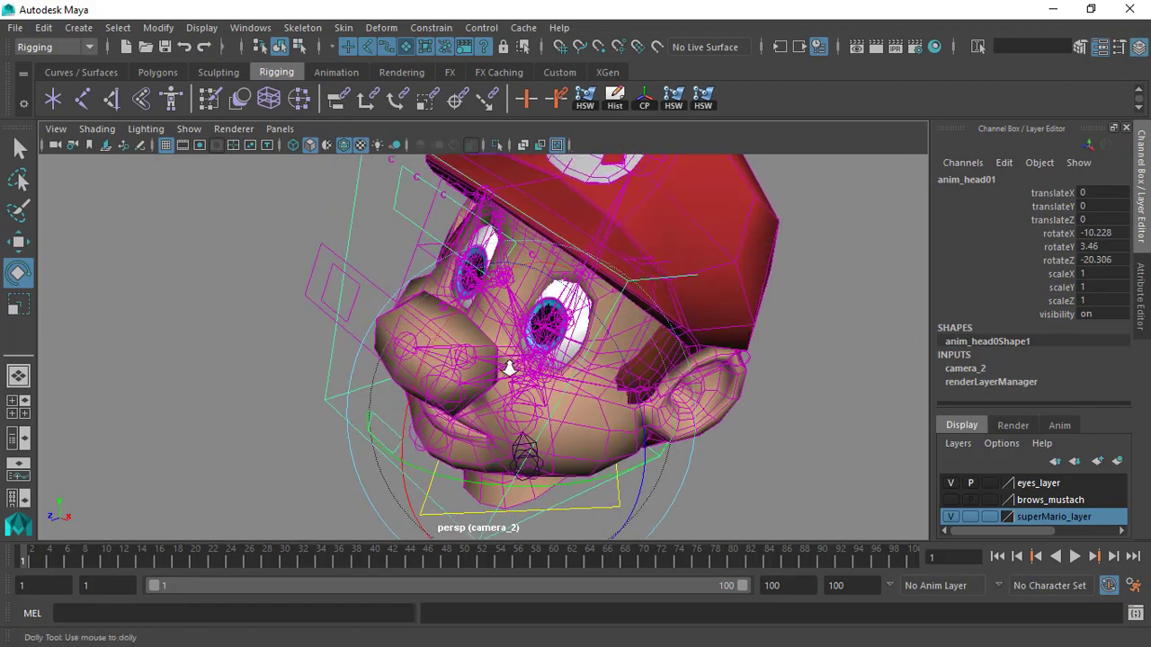
# Check the eyes control's channels with the head turned, and rotate the head control slightly further
pyautogui.click(324, 248)
pyautogui.scroll(-4, 342, 264)
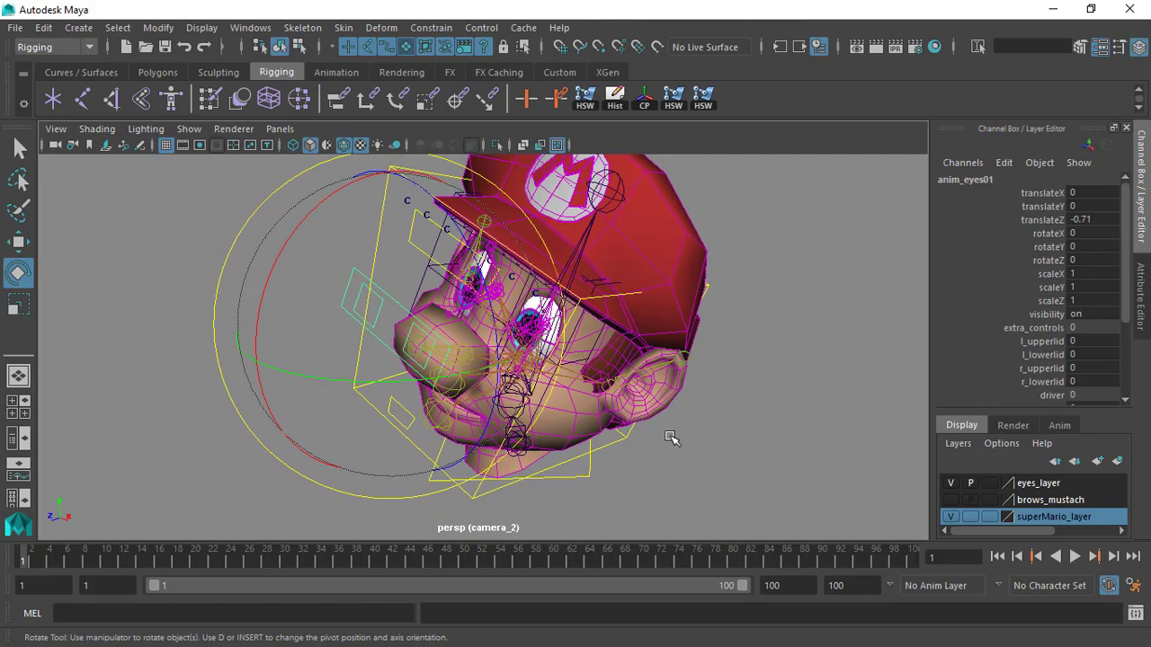
pyautogui.click(419, 418)
pyautogui.click(373, 405)
pyautogui.moveTo(478, 417); pyautogui.dragTo(496, 392)
pyautogui.click(342, 225)
pyautogui.keyDown('alt'); pyautogui.moveTo(359, 233); pyautogui.dragTo(377, 278); pyautogui.keyUp('alt')
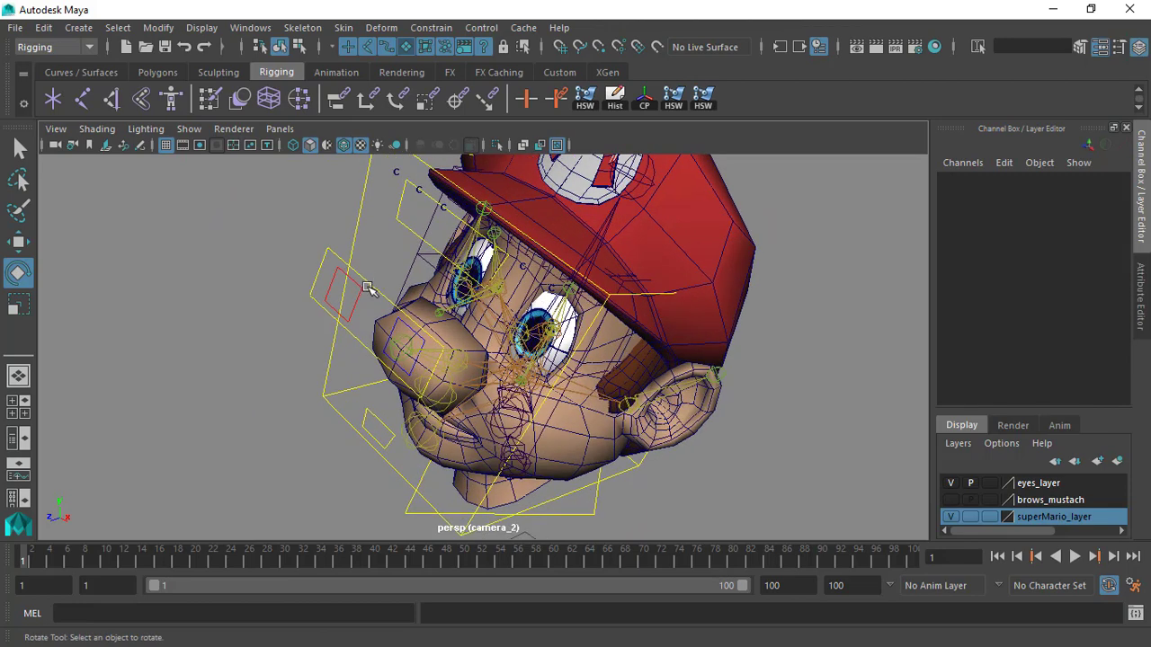
# Select the eyes control again and examine its channel values and its placement beside the tilted face
pyautogui.click(375, 288)
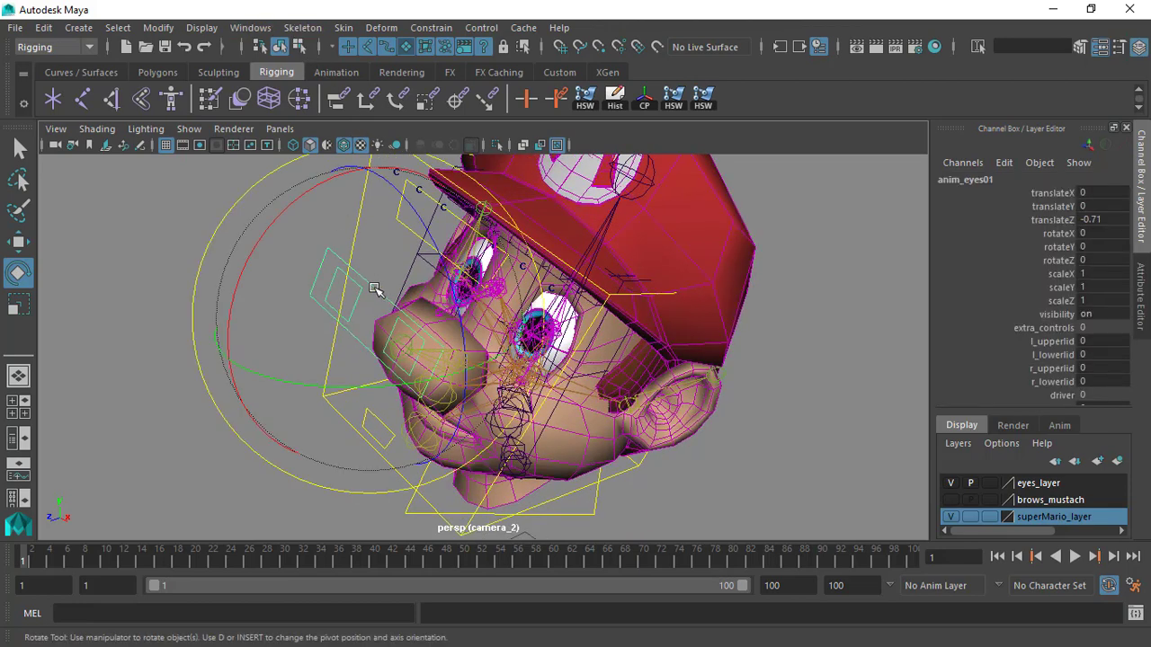
pyautogui.keyDown('alt'); pyautogui.moveTo(375, 288); pyautogui.dragTo(453, 357, button='right'); pyautogui.keyUp('alt')
pyautogui.keyDown('alt'); pyautogui.moveTo(370, 288); pyautogui.dragTo(367, 307); pyautogui.keyUp('alt')
pyautogui.keyDown('alt'); pyautogui.moveTo(367, 307); pyautogui.dragTo(322, 284, button='right'); pyautogui.keyUp('alt')
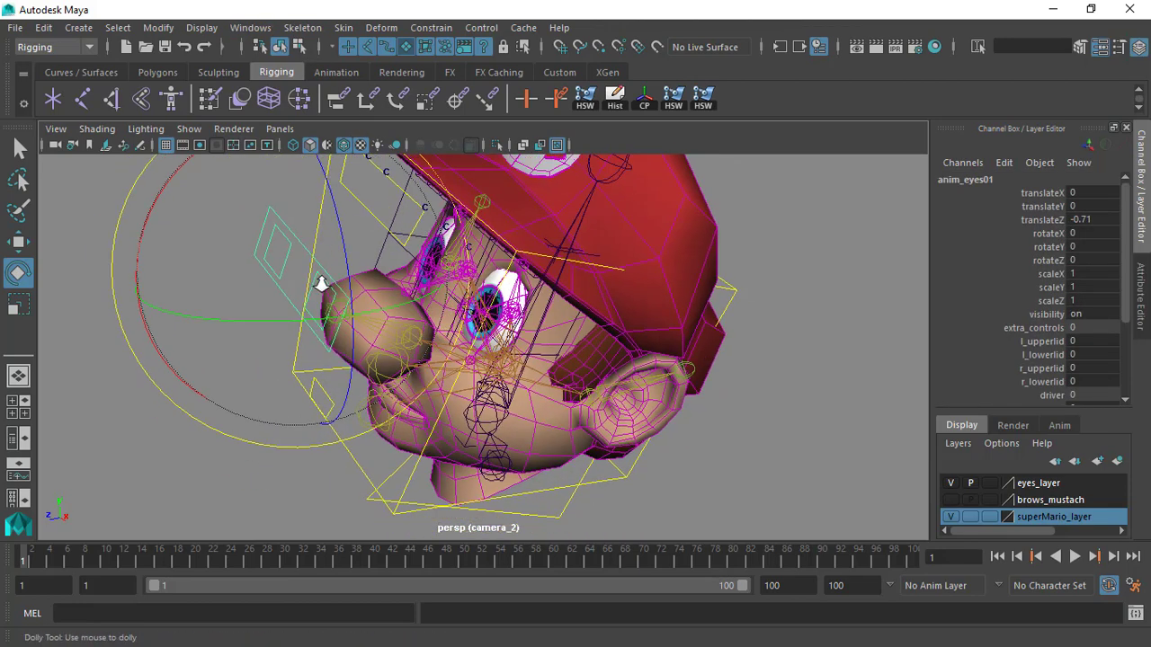
pyautogui.keyDown('alt'); pyautogui.moveTo(322, 284); pyautogui.dragTo(347, 291); pyautogui.keyUp('alt')
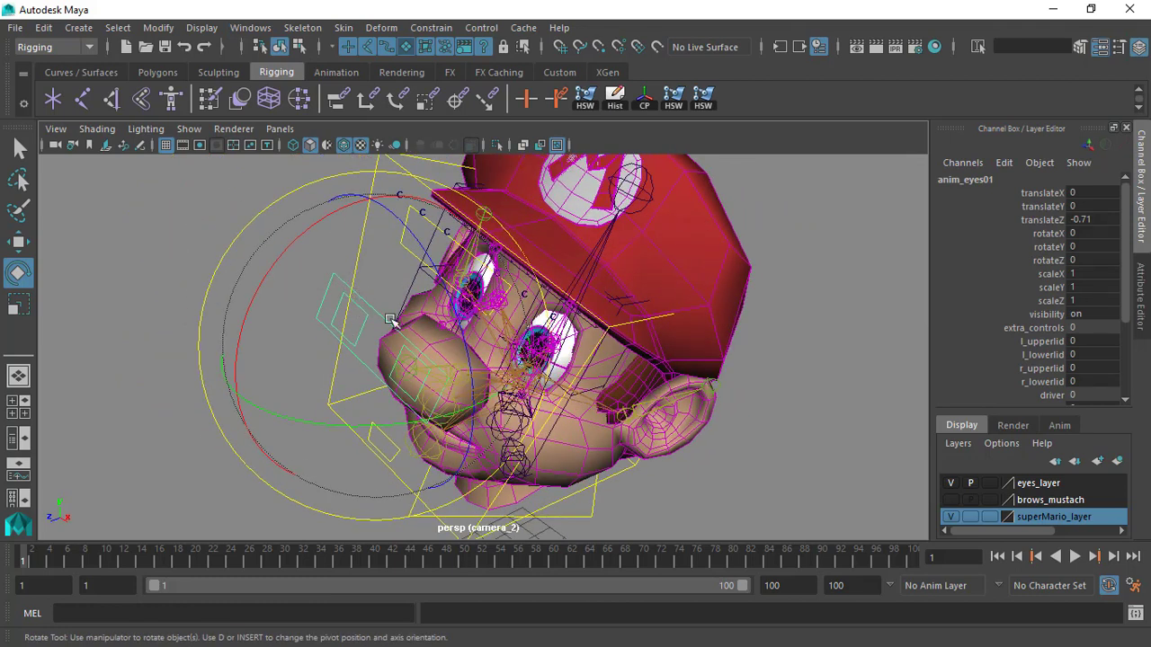
# Select the parent group parCns_eyes_grp and highlight its constrained translate and rotate channels for inspection
pyautogui.press('Up')
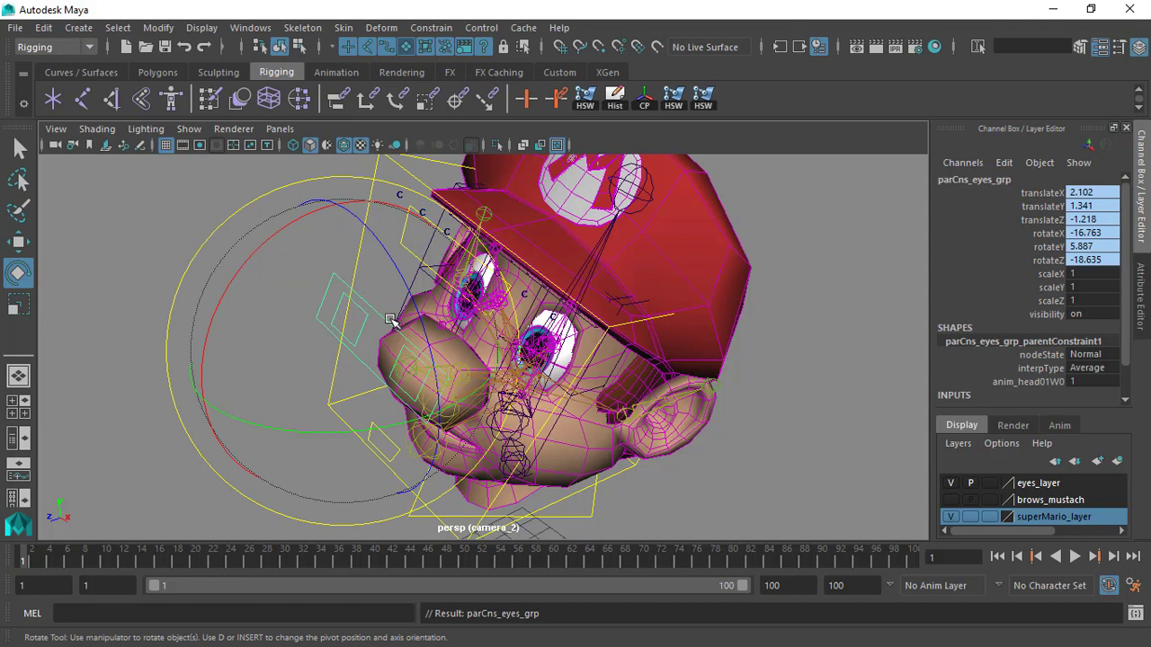
pyautogui.press('f')
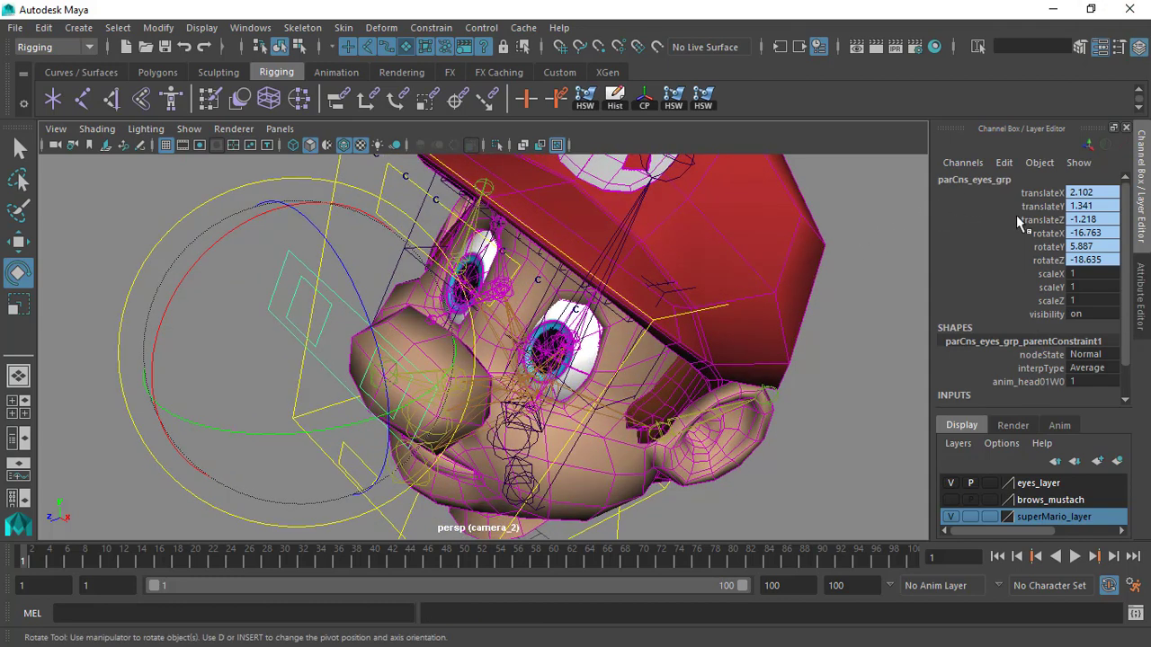
pyautogui.keyDown('alt'); pyautogui.moveTo(772, 315); pyautogui.dragTo(738, 298); pyautogui.keyUp('alt')
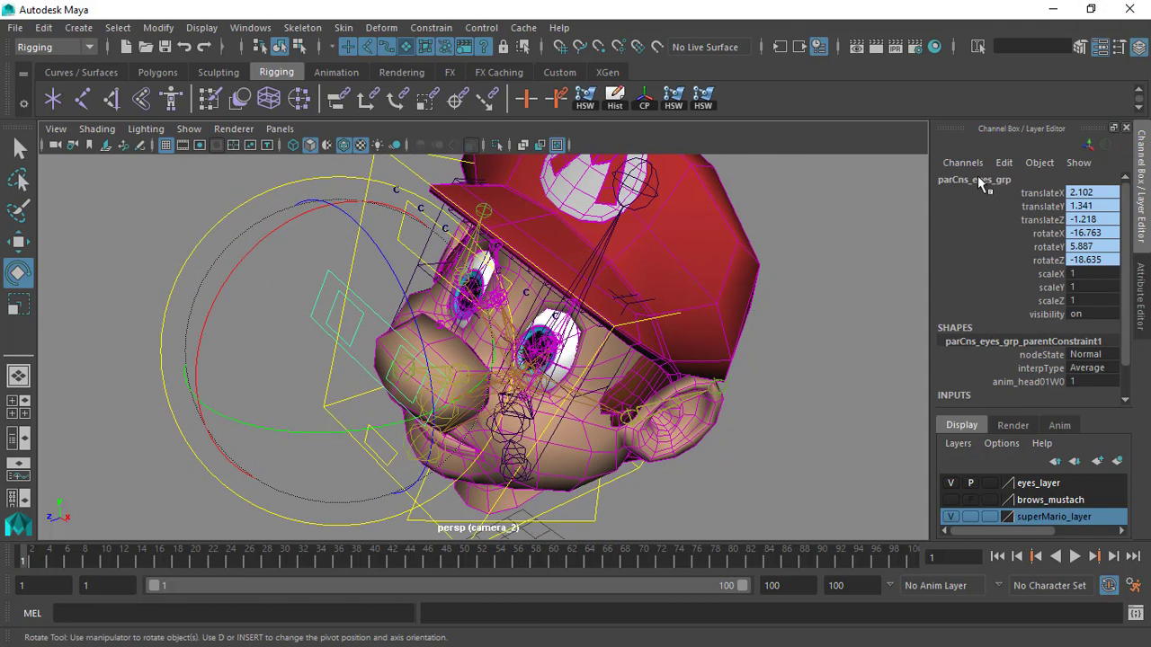
pyautogui.moveTo(1050, 194); pyautogui.dragTo(1046, 259)
pyautogui.click(1045, 259)
pyautogui.moveTo(1043, 192); pyautogui.dragTo(1046, 248)
pyautogui.click(1045, 248)
pyautogui.moveTo(1041, 192); pyautogui.dragTo(1053, 255)
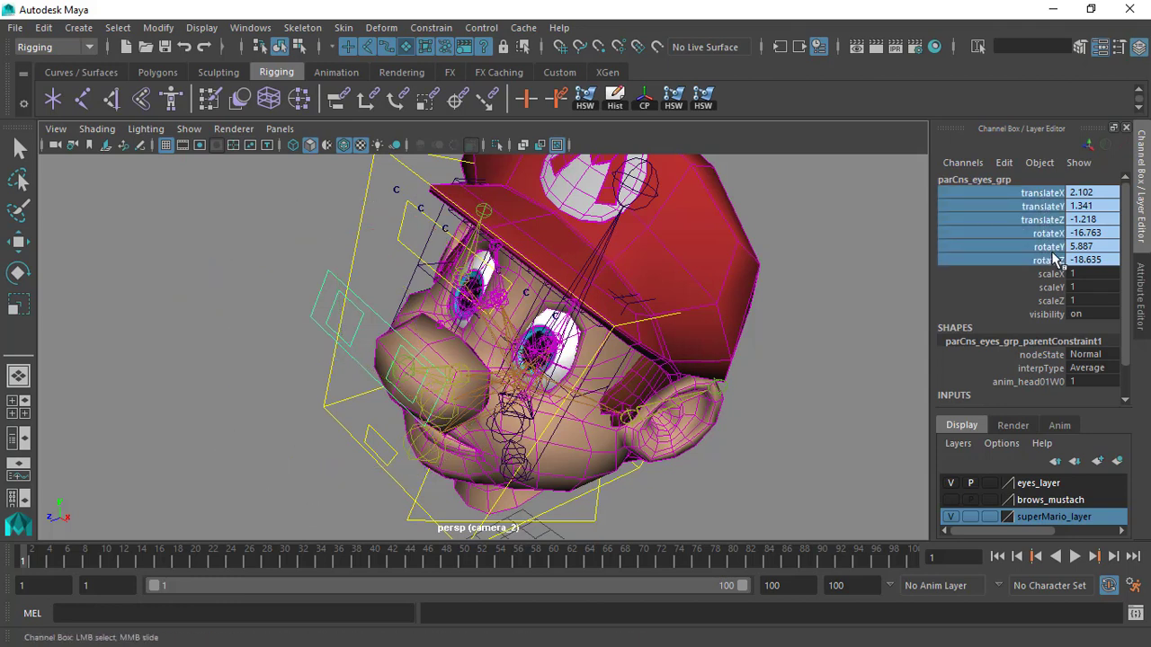
# Set the anim_head01W0 weight of the parCns_eyes_grp parent constraint to 0
pyautogui.click(1042, 383)
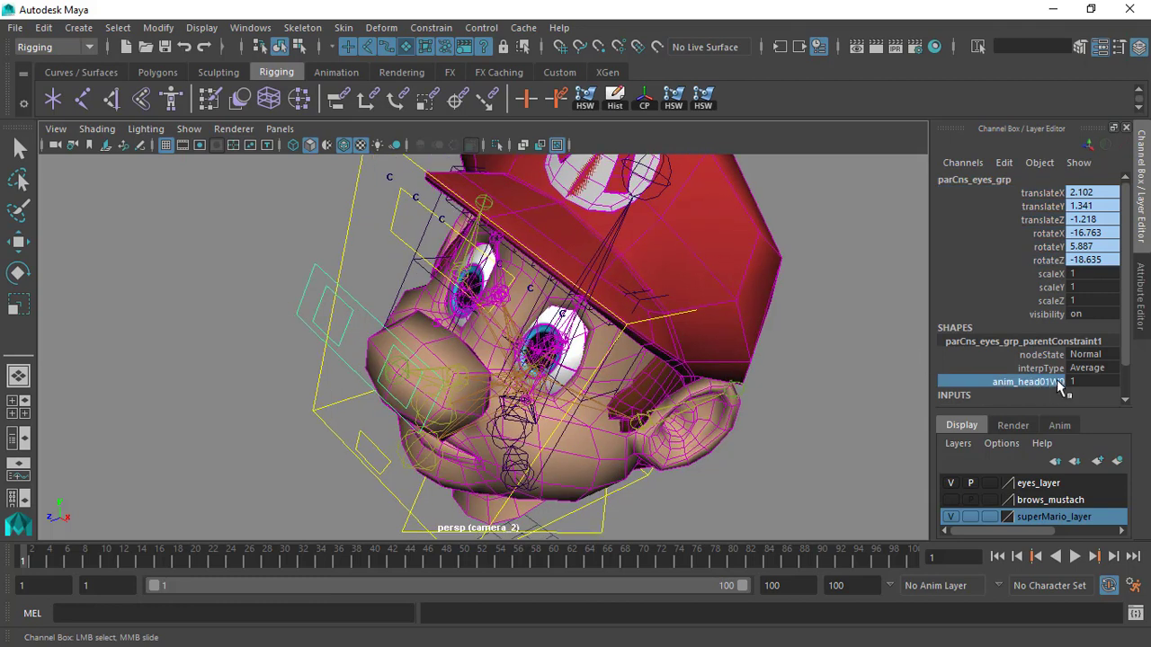
pyautogui.keyDown('alt'); pyautogui.moveTo(791, 370); pyautogui.dragTo(732, 367); pyautogui.keyUp('alt')
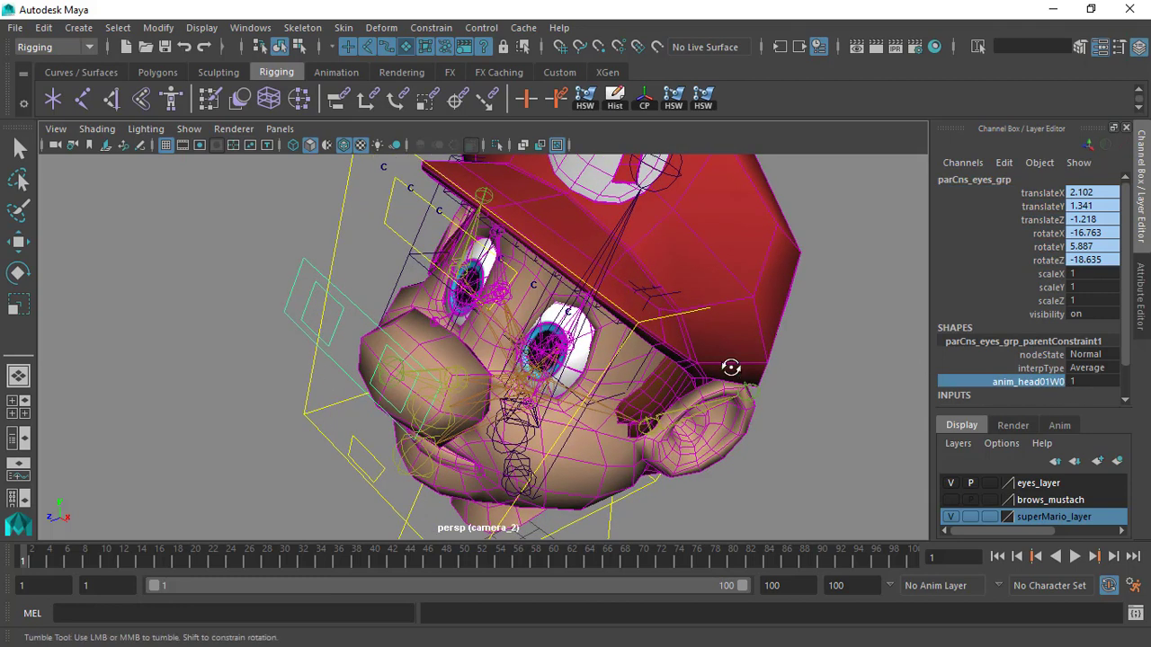
pyautogui.click(1079, 379)
pyautogui.write('0')
pyautogui.press('Return')
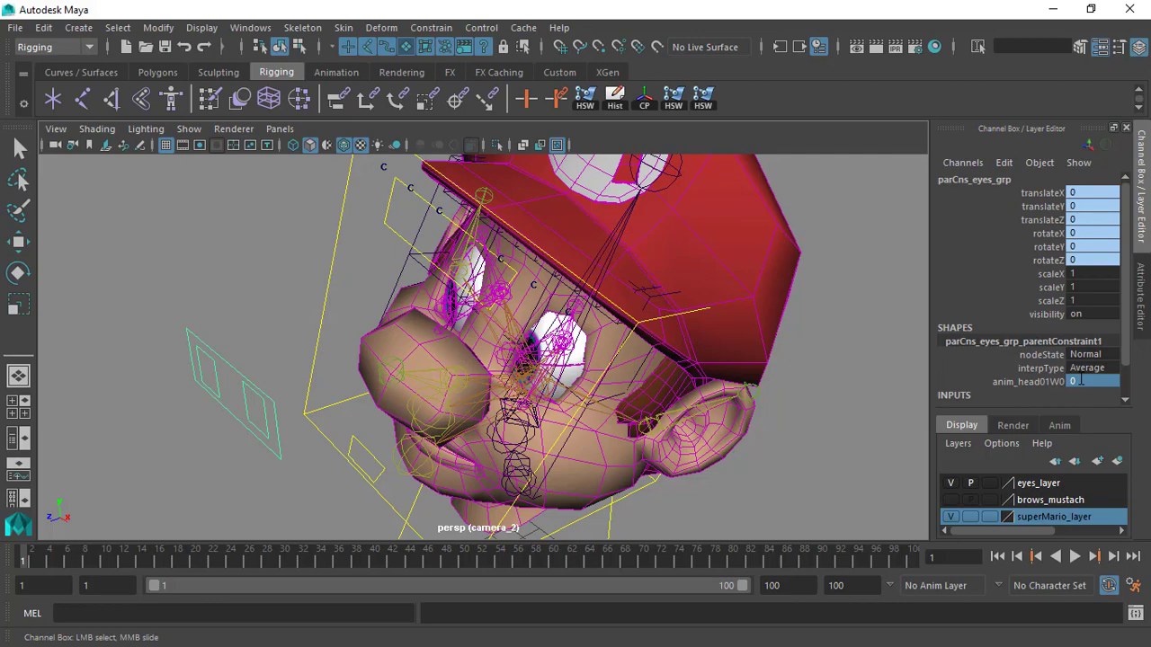
pyautogui.keyDown('alt'); pyautogui.moveTo(820, 307); pyautogui.dragTo(728, 309); pyautogui.keyUp('alt')
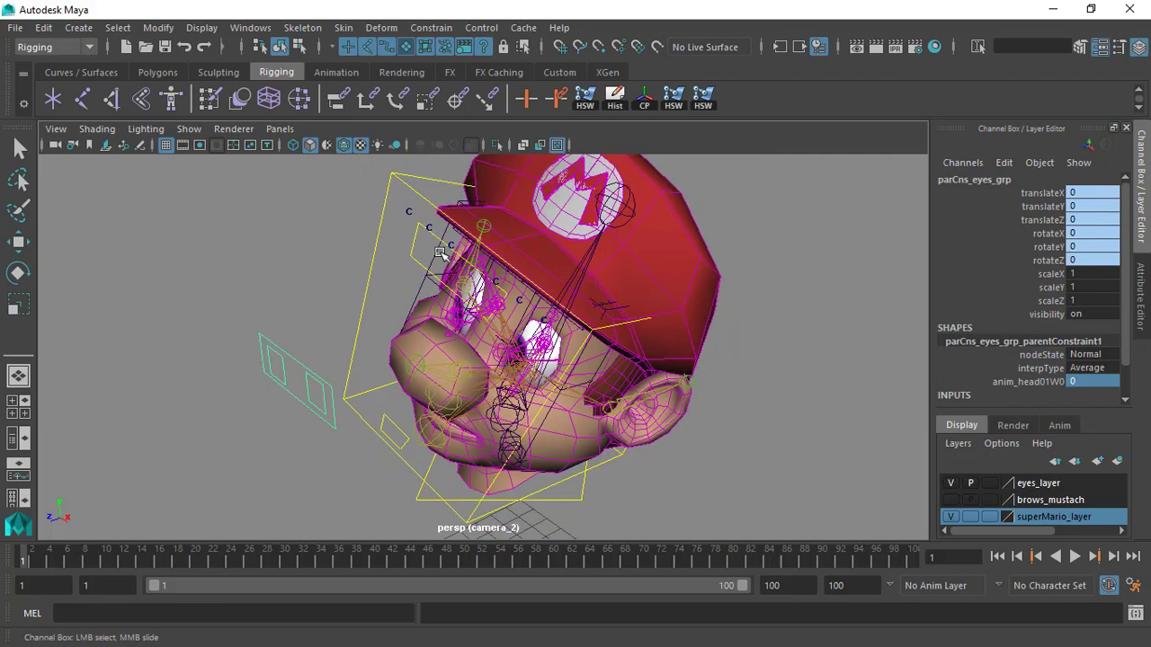
# Select the head control anim_head01 and rotate it freely to about 3.2, 2.7 and -15.1 degrees in X, Y and Z
pyautogui.click(375, 222)
pyautogui.press('e')
pyautogui.click(380, 232)
pyautogui.moveTo(548, 422); pyautogui.dragTo(369, 426)
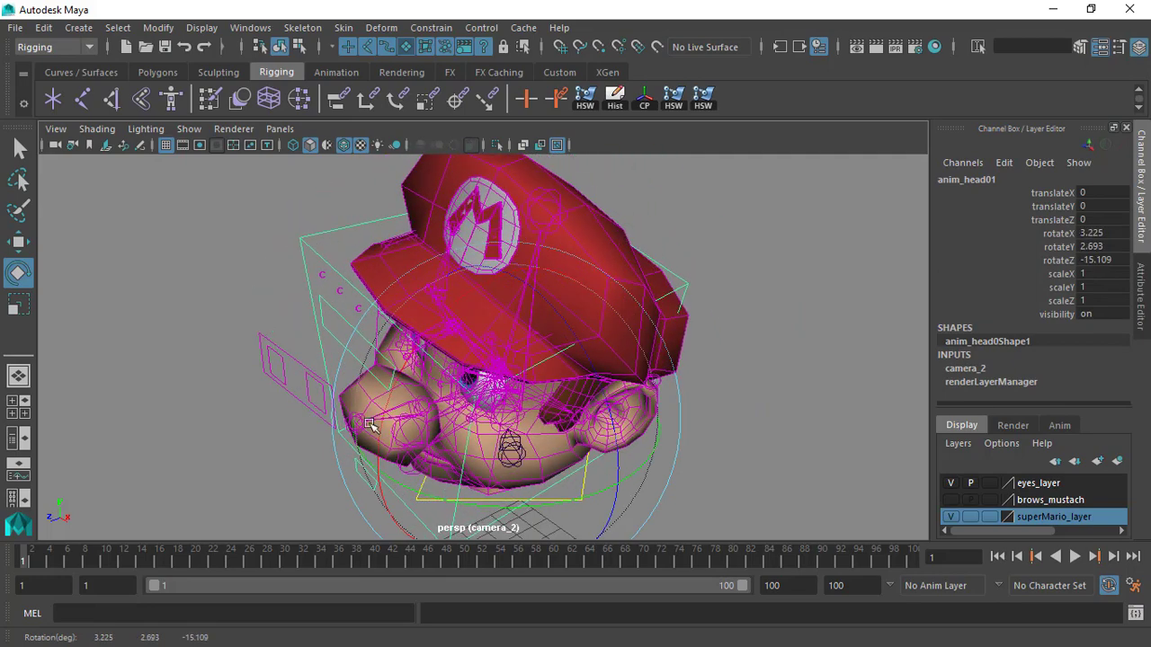
# Select parCns_eyes_grp, the parent of the eyes control, and set its anim_head01W0 constraint weight to 1
pyautogui.click(300, 363)
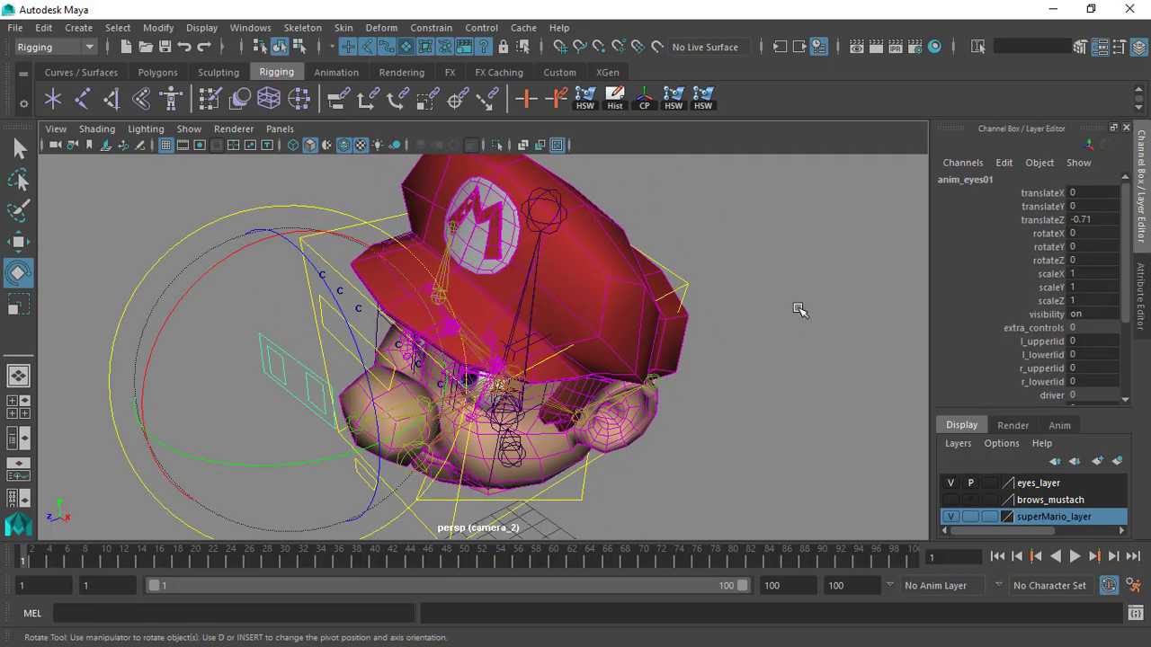
pyautogui.press('Up')
pyautogui.click(1092, 382)
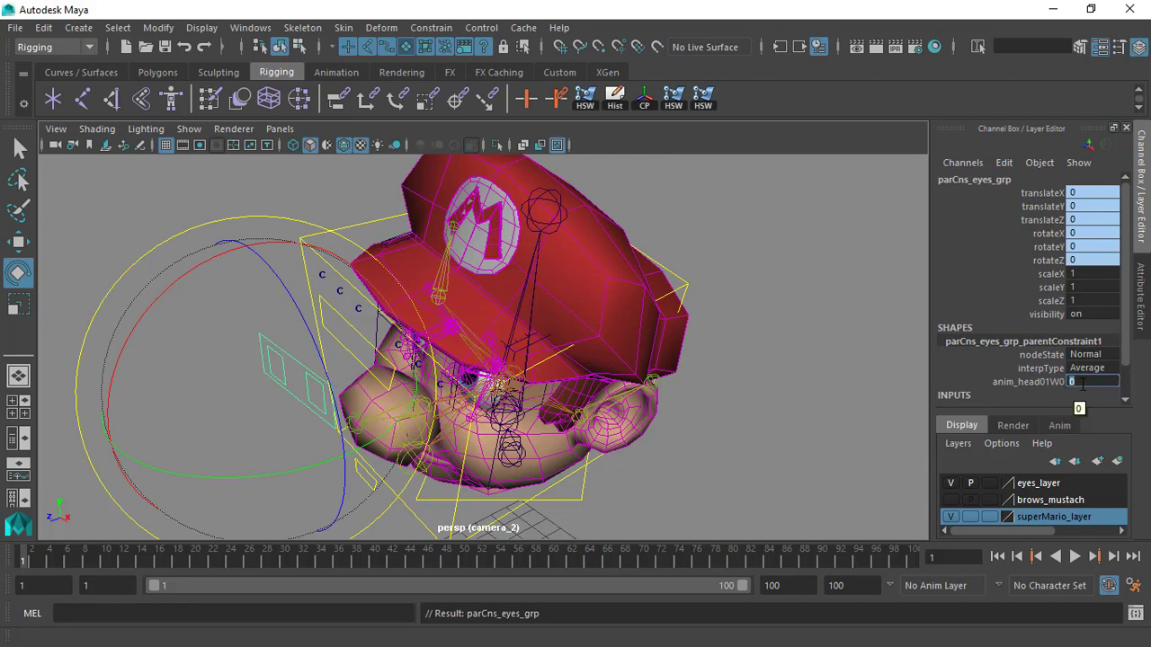
pyautogui.write('1')
pyautogui.press('Return')
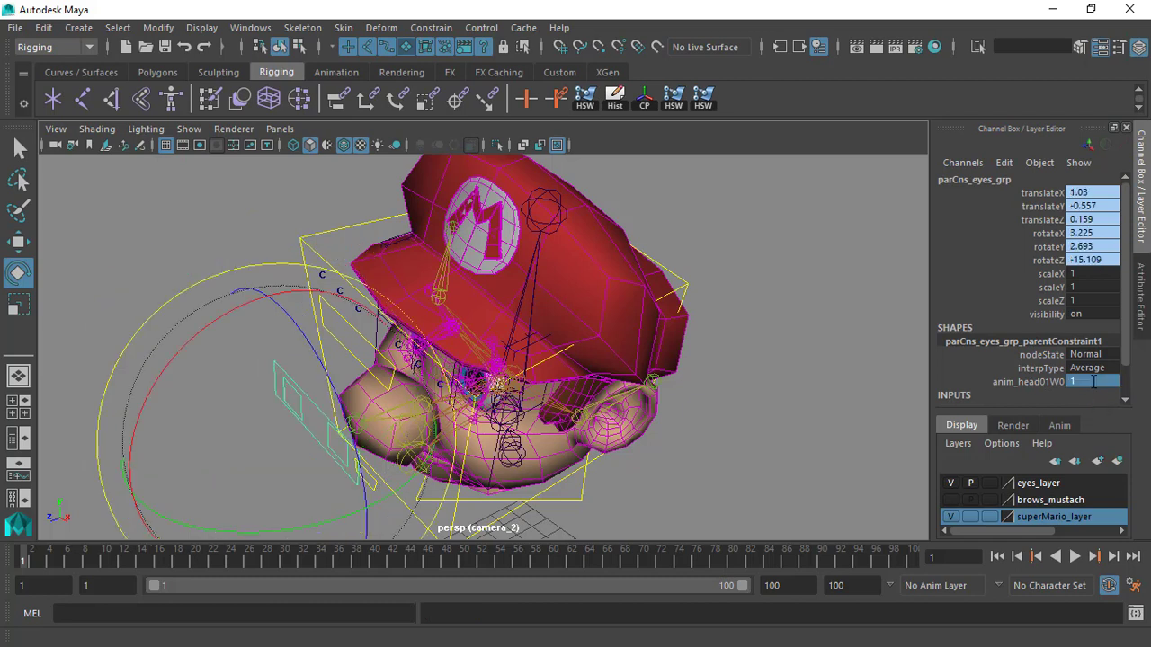
pyautogui.click(1114, 381)
pyautogui.press('Return')
pyautogui.click(1111, 382)
pyautogui.write('1')
pyautogui.press('Return')
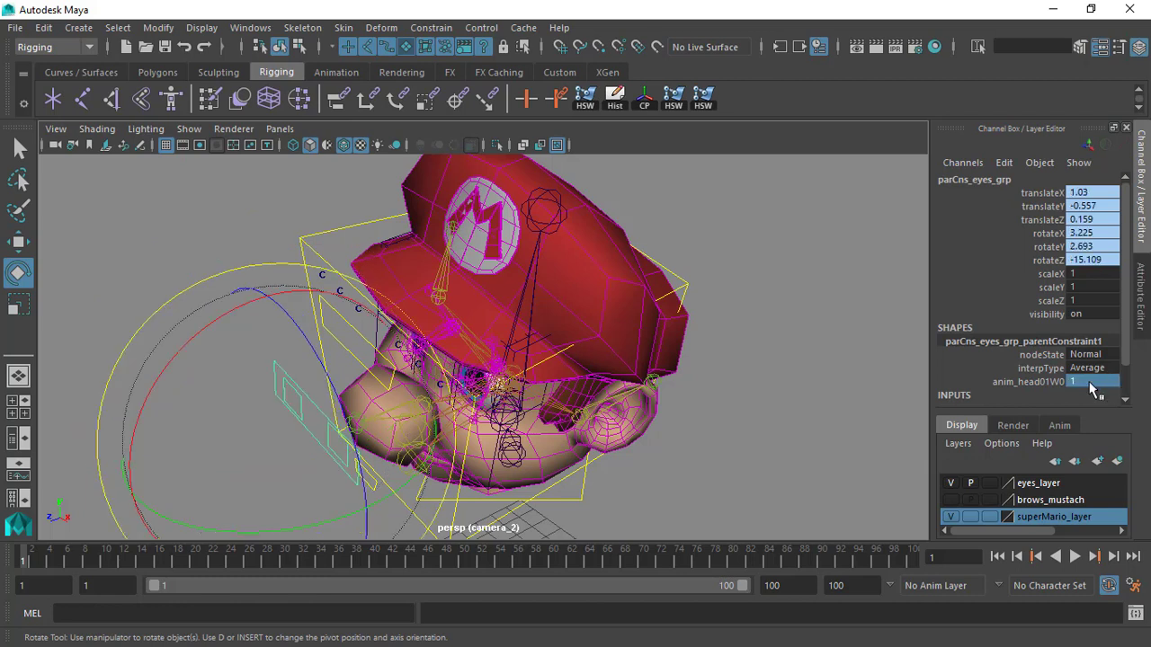
# Scrub the anim_head01W0 weight through intermediate values such as 0.45 to test partial following of the head
pyautogui.click(963, 382)
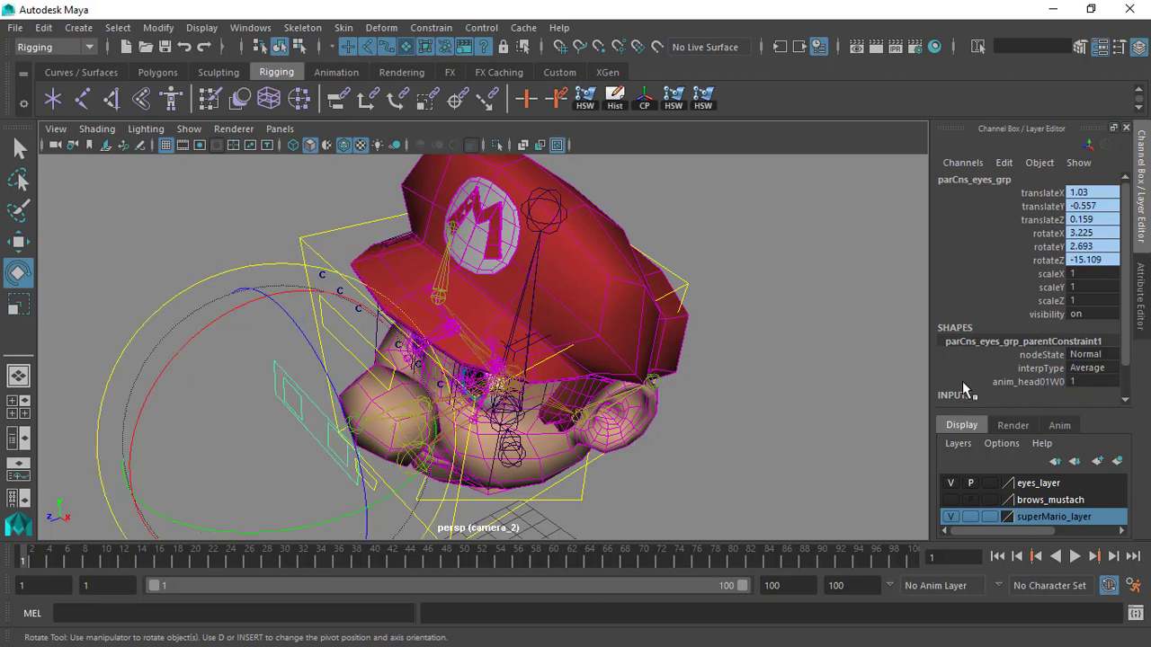
pyautogui.click(1026, 382)
pyautogui.moveTo(793, 366); pyautogui.dragTo(788, 392, button='middle')
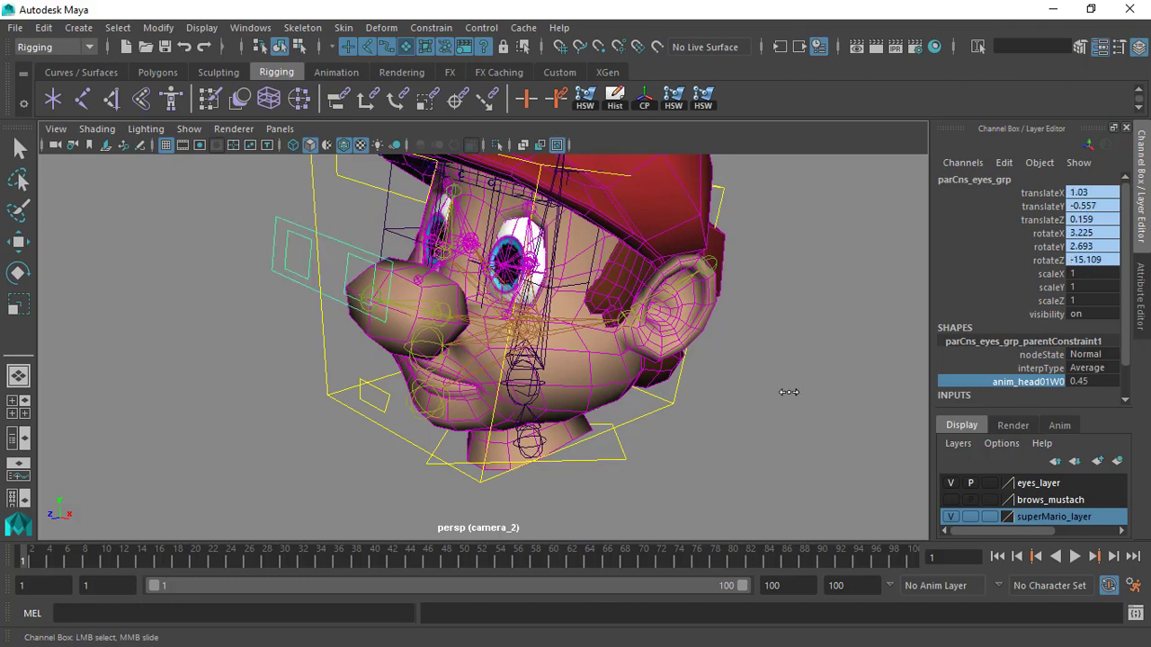
pyautogui.keyDown('alt'); pyautogui.moveTo(811, 396); pyautogui.dragTo(783, 380); pyautogui.keyUp('alt')
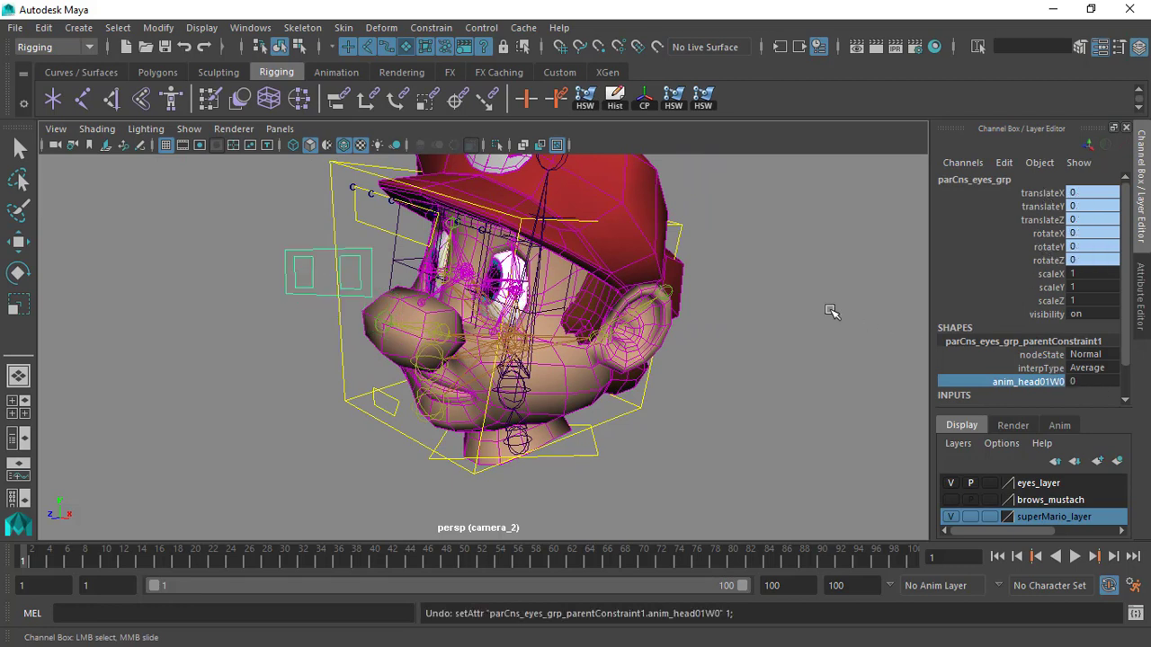
# Undo the constraint weight changes and test rotations back to the head control's zero rotation
pyautogui.press('Up')
pyautogui.press('e')
pyautogui.hotkey('ctrl', 'z')
pyautogui.hotkey('ctrl', 'z')
pyautogui.hotkey('ctrl', 'z')
pyautogui.hotkey('ctrl', 'z')
pyautogui.hotkey('ctrl', 'z')
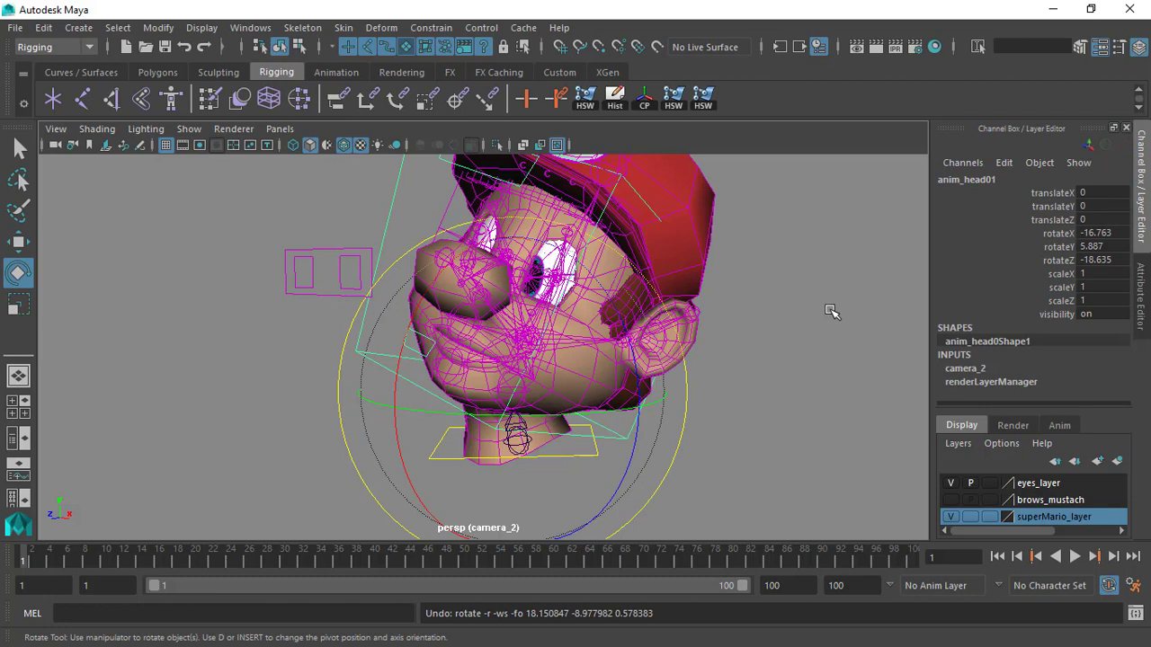
pyautogui.hotkey('ctrl', 'z')
pyautogui.hotkey('ctrl', 'z')
pyautogui.hotkey('ctrl', 'z')
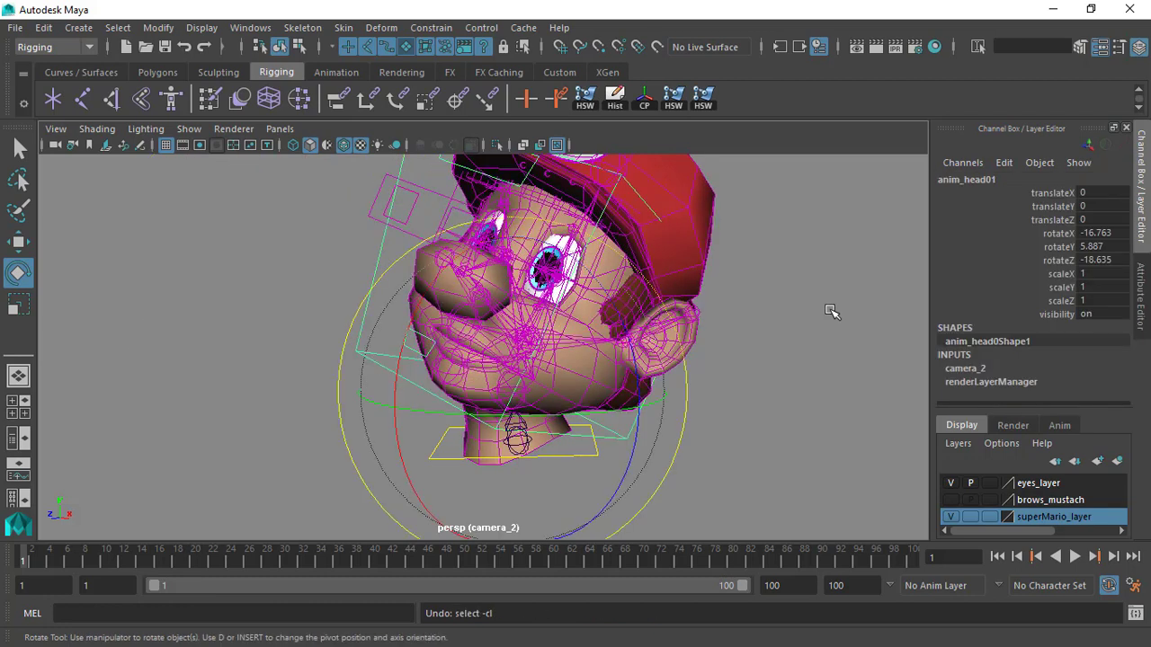
pyautogui.hotkey('ctrl', 'z')
pyautogui.hotkey('ctrl', 'z')
pyautogui.hotkey('ctrl', 'z')
pyautogui.hotkey('ctrl', 'z')
pyautogui.hotkey('ctrl', 'z')
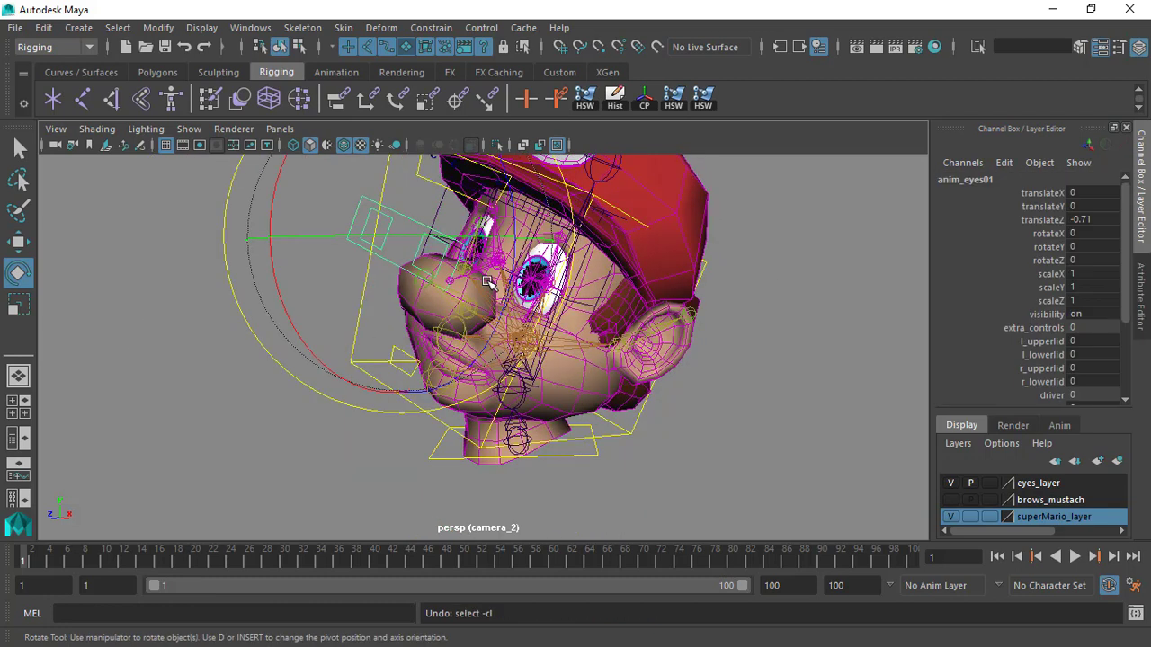
pyautogui.keyDown('alt'); pyautogui.moveTo(500, 286); pyautogui.dragTo(229, 345); pyautogui.keyUp('alt')
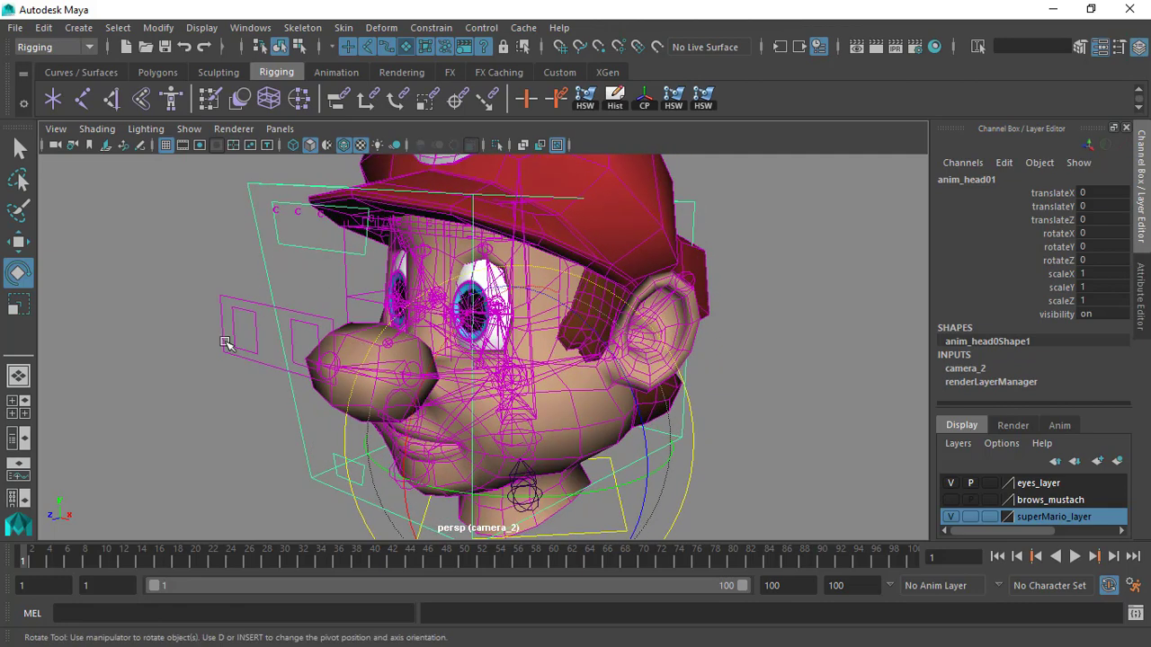
# Select the eyes control in front of the face and go up to its parent group parCns_eyes_grp
pyautogui.click(290, 323)
pyautogui.click(281, 309)
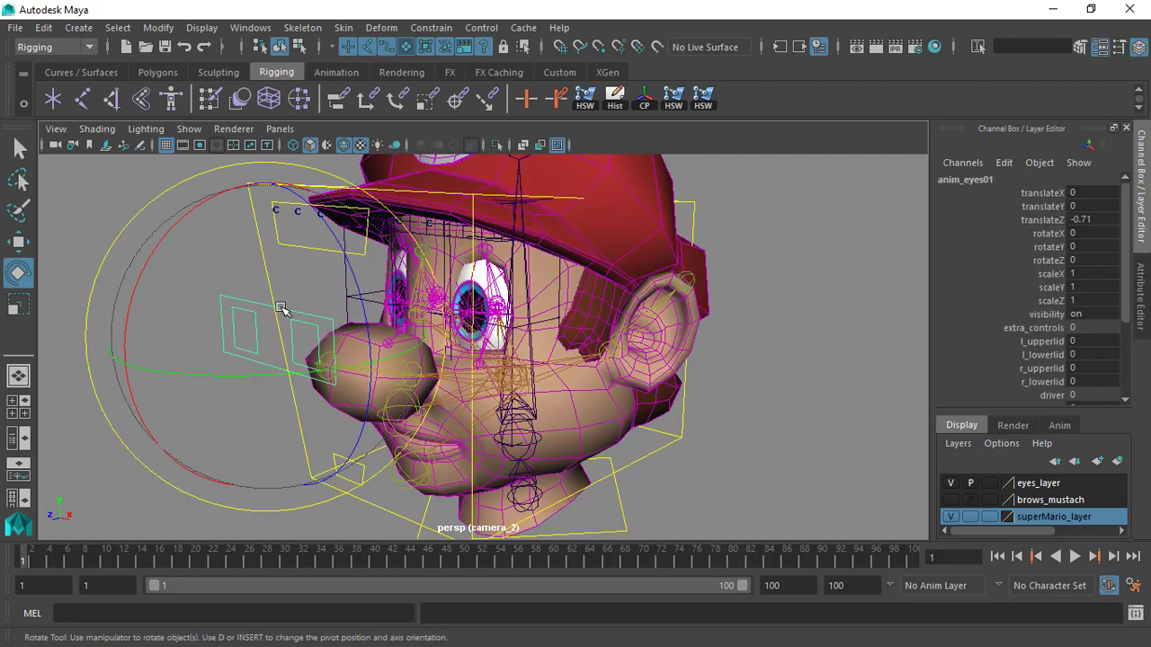
pyautogui.press('Up')
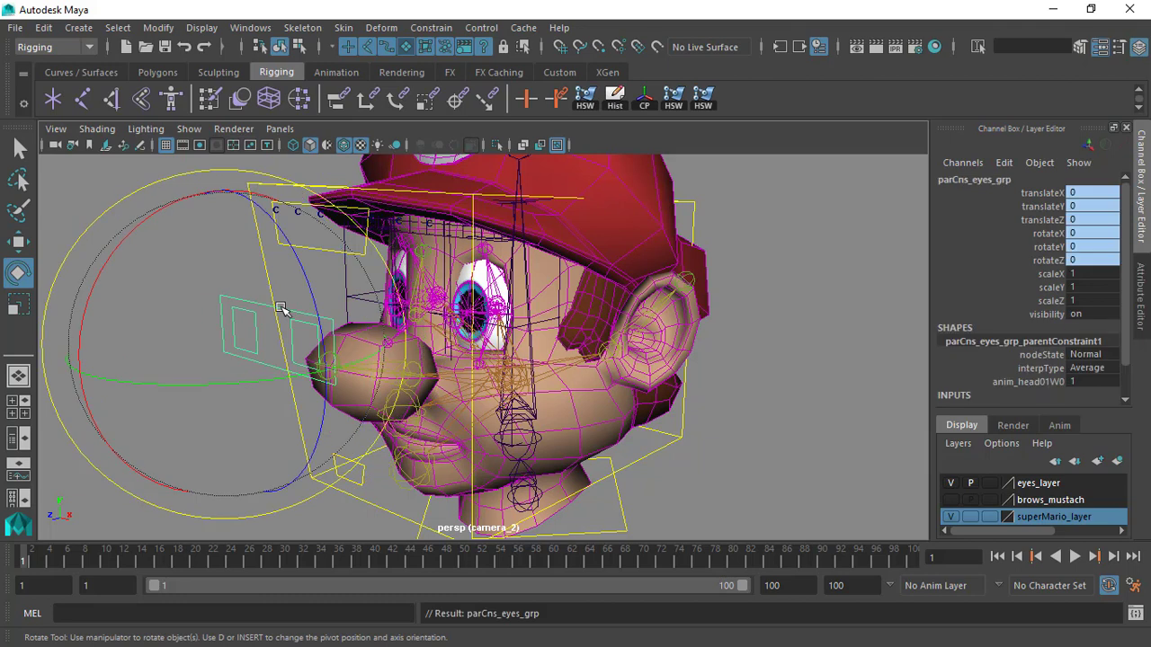
# Examine the Animation Blending options in the Animation settings of the Preferences, and close the window without changes
pyautogui.click(258, 30)
pyautogui.click(250, 29)
pyautogui.click(252, 29)
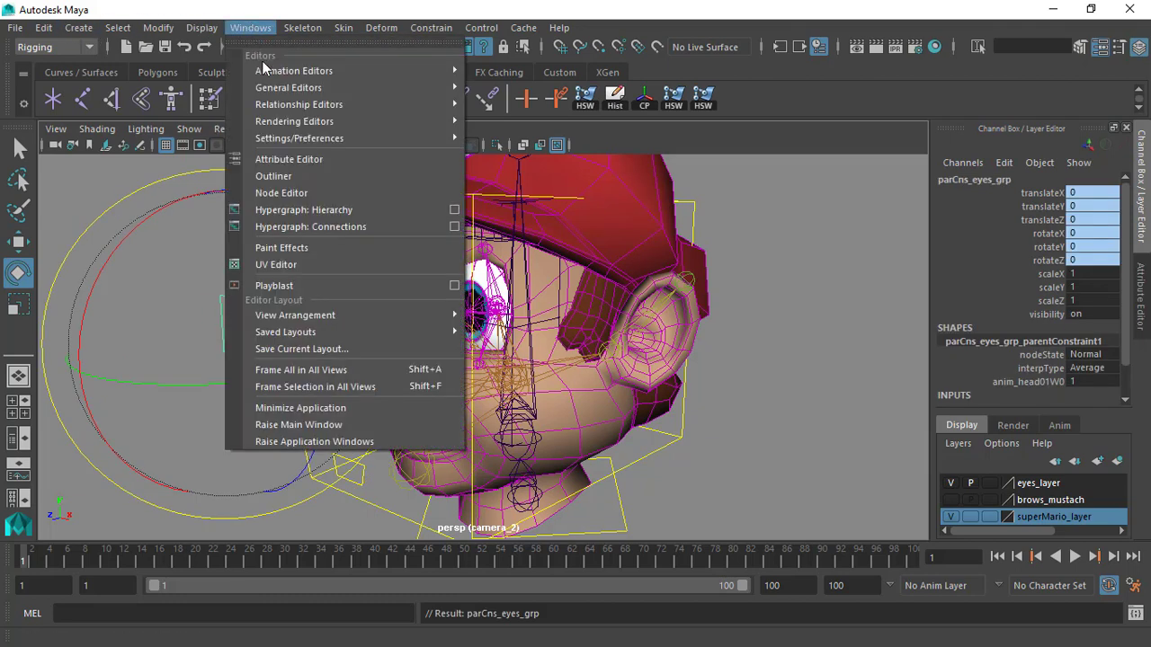
pyautogui.moveTo(269, 138)
pyautogui.click(507, 156)
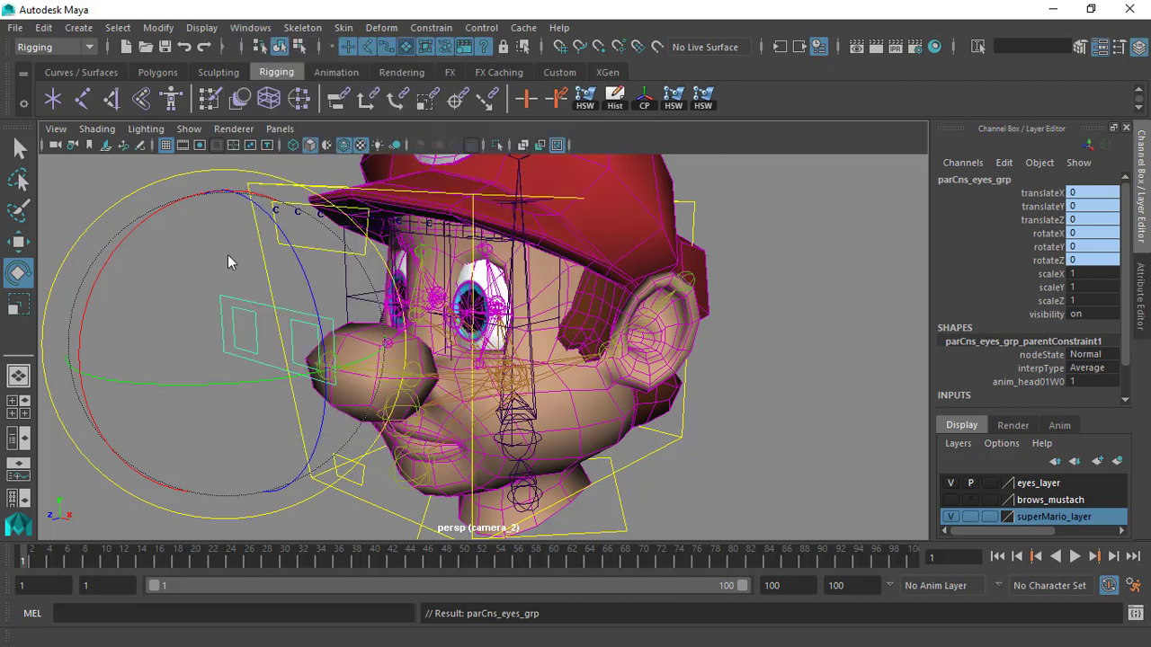
pyautogui.click(110, 257)
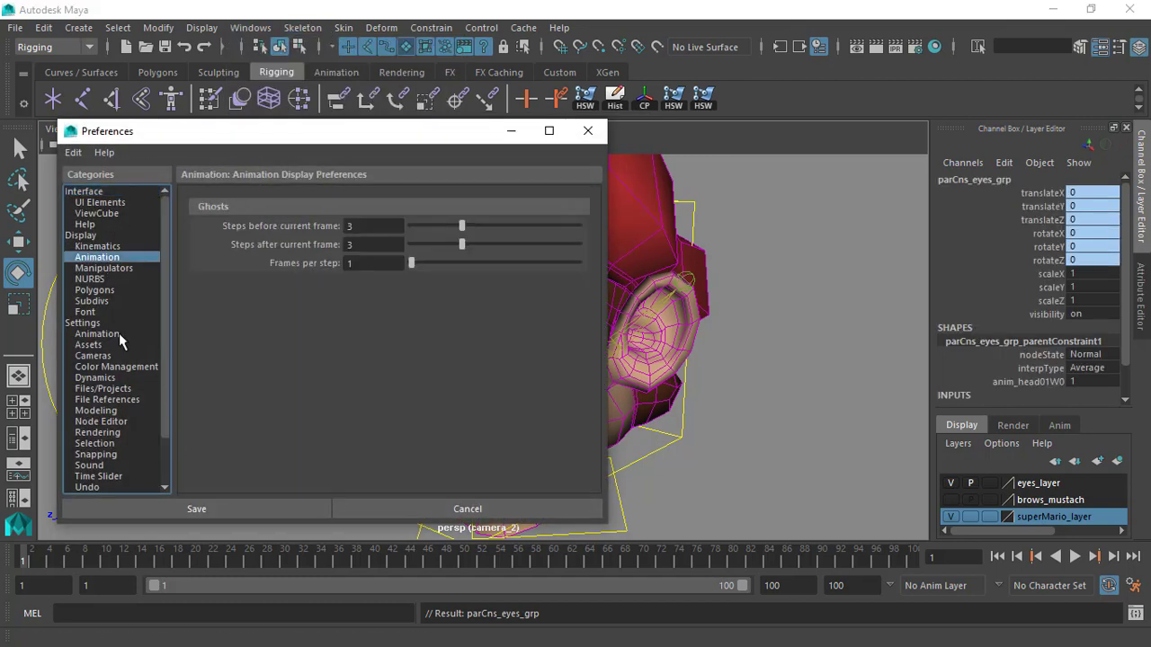
pyautogui.scroll(-3, 300, 311)
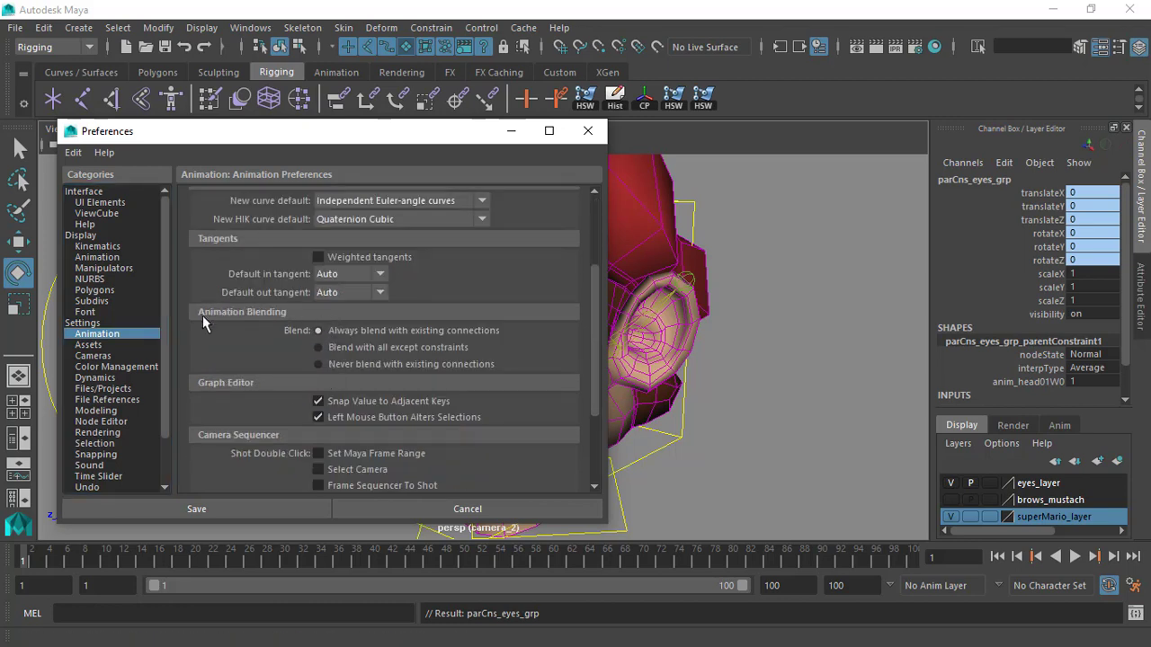
pyautogui.moveTo(350, 147); pyautogui.dragTo(283, 142)
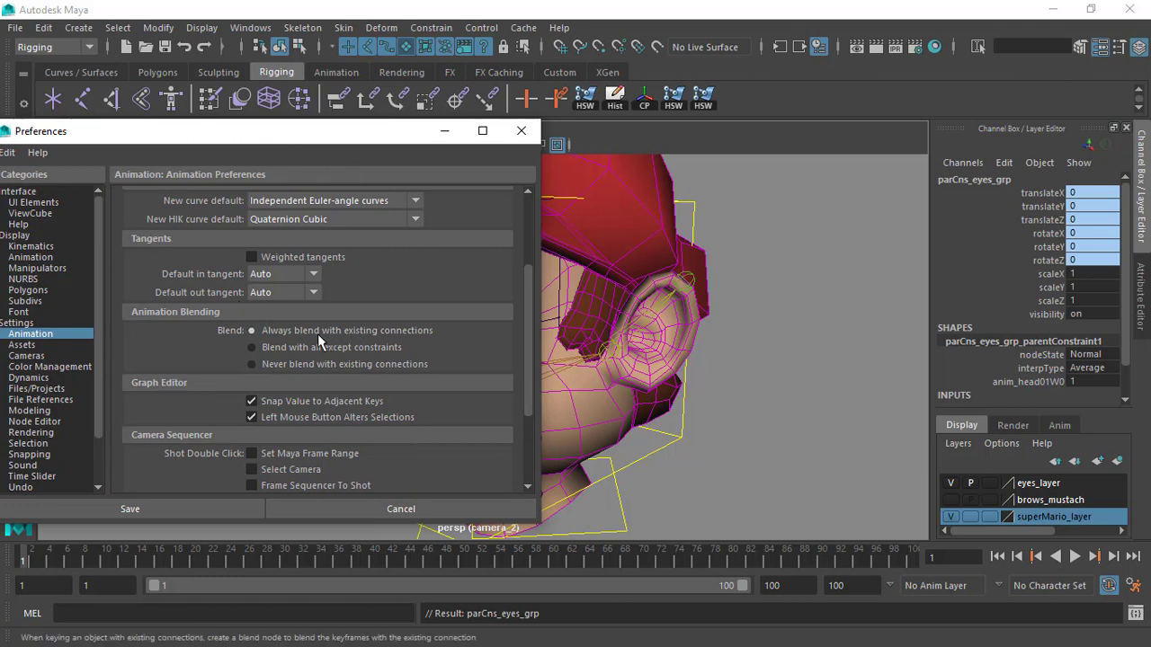
pyautogui.click(520, 131)
# Set a keyframe on parCns_eyes_grp at frame 1
pyautogui.keyDown('alt'); pyautogui.moveTo(444, 316); pyautogui.dragTo(450, 317); pyautogui.keyUp('alt')
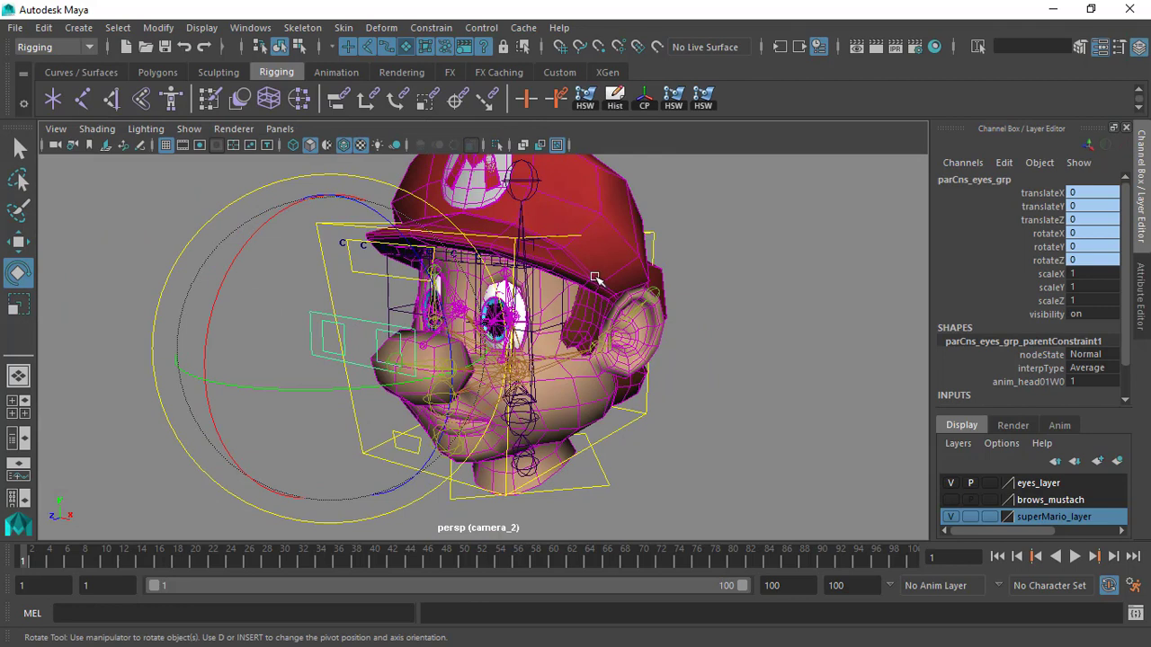
pyautogui.hotkey('alt', 'v')
pyautogui.click(24, 562)
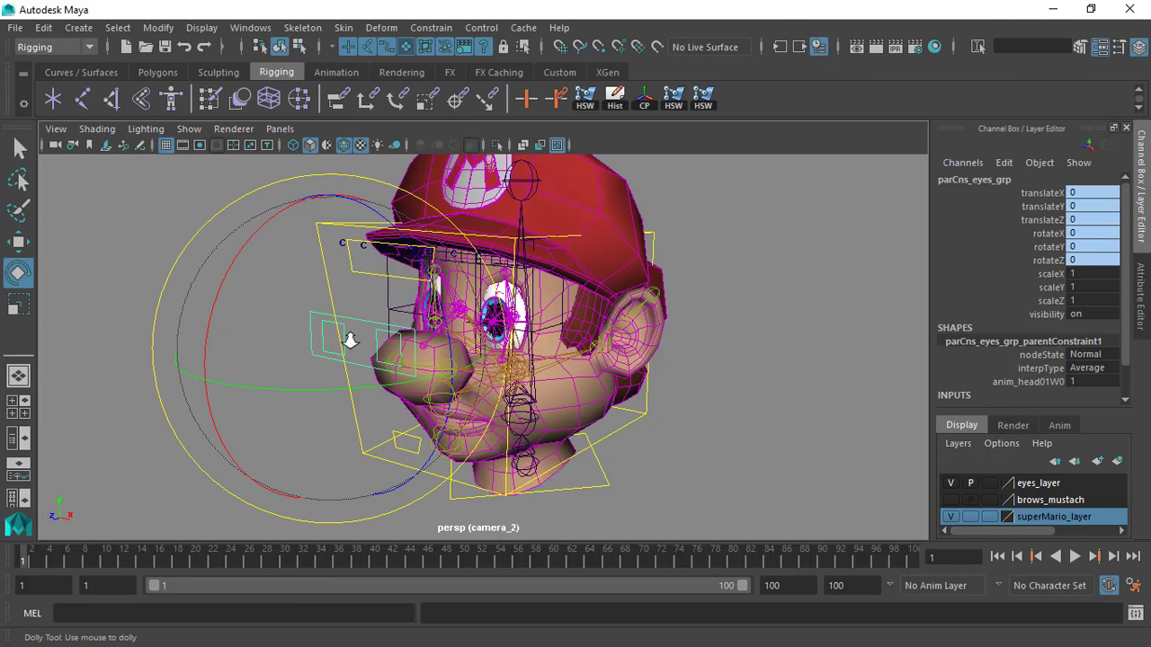
pyautogui.press('q')
pyautogui.keyDown('alt'); pyautogui.moveTo(382, 332); pyautogui.dragTo(349, 325); pyautogui.keyUp('alt')
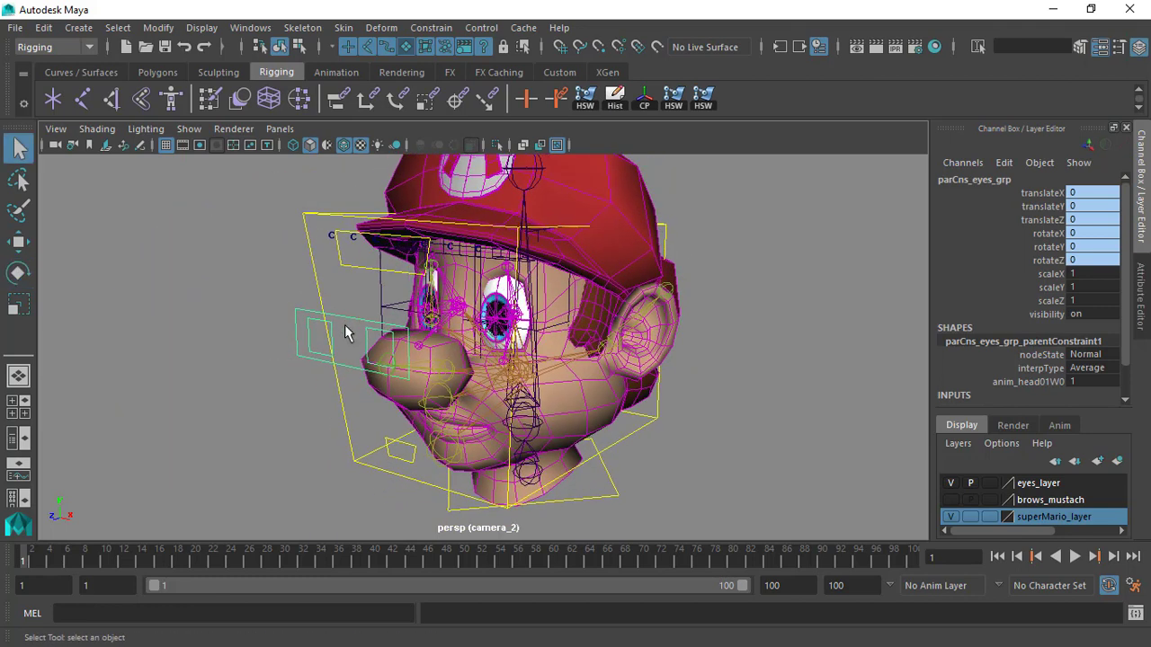
pyautogui.press('s')
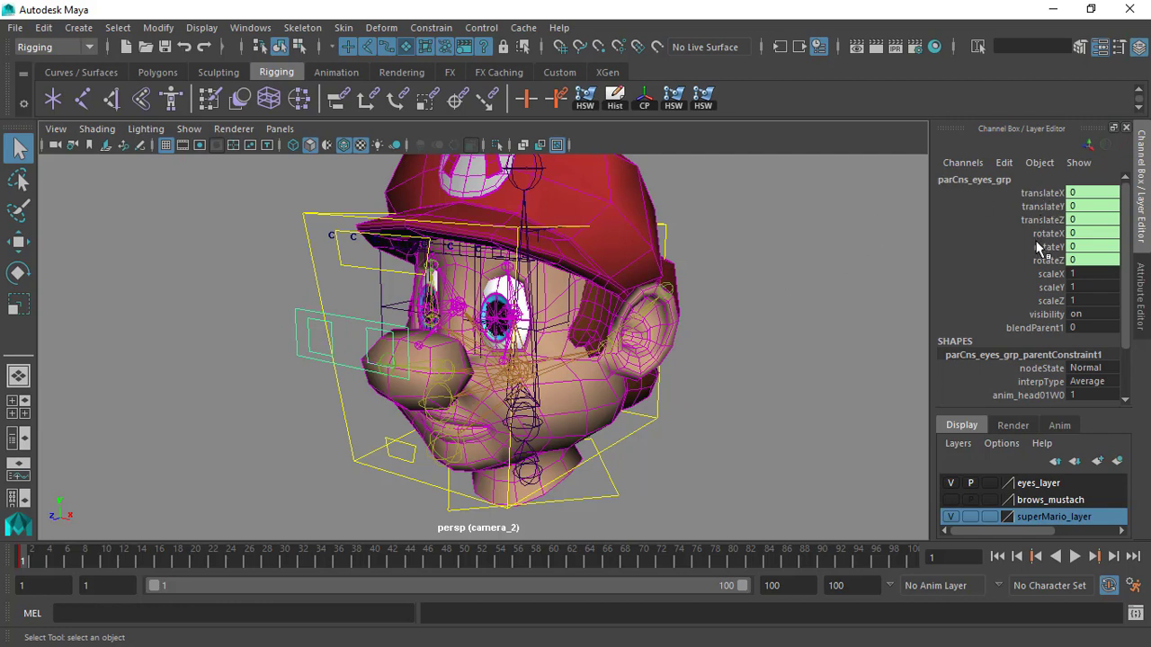
# Examine the keyed channels and the blendParent1 attribute of parCns_eyes_grp alongside the eyes control on the face
pyautogui.scroll(2, 773, 318)
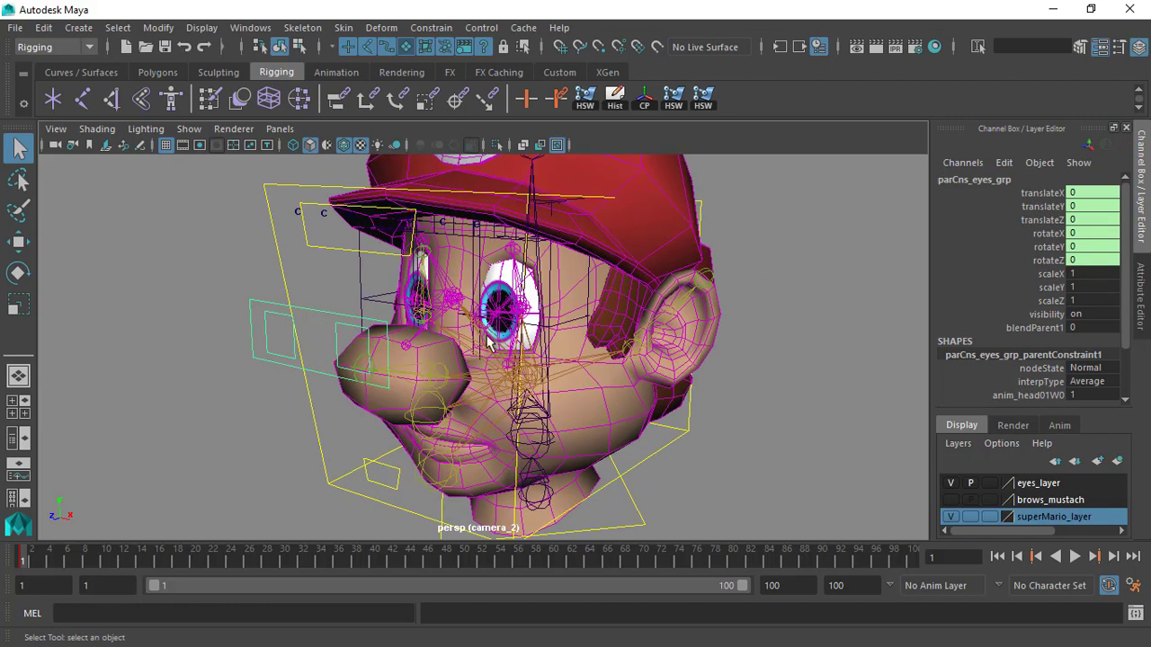
pyautogui.scroll(-3, 405, 315)
pyautogui.scroll(2, 355, 349)
pyautogui.scroll(-1, 361, 365)
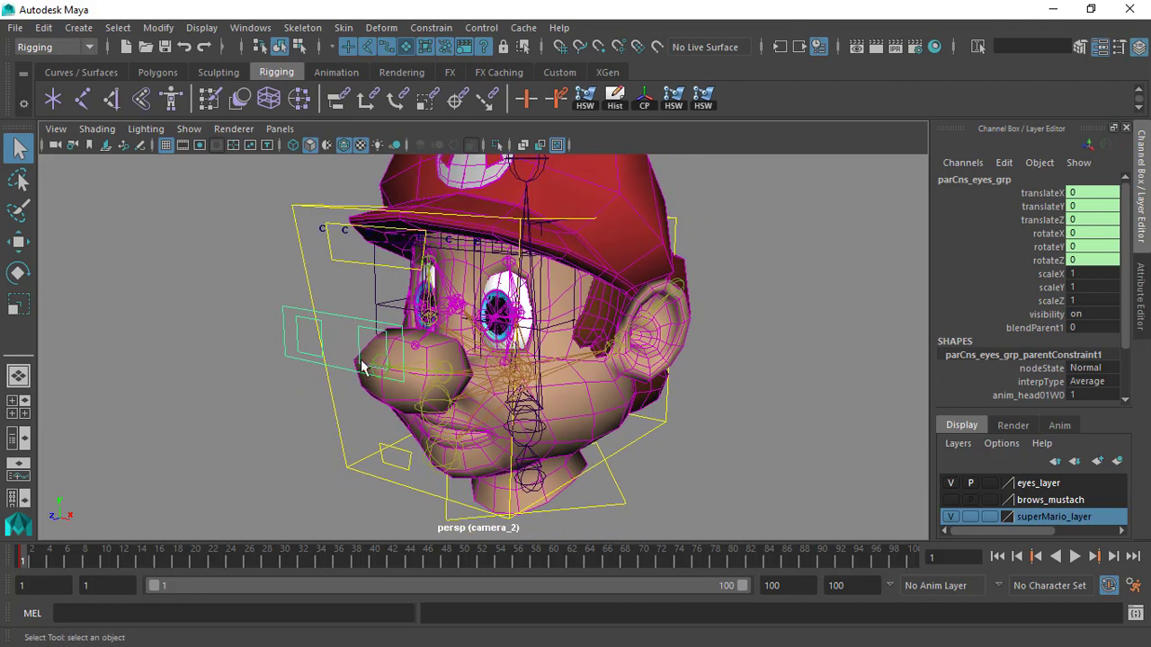
pyautogui.keyDown('alt'); pyautogui.moveTo(362, 366); pyautogui.dragTo(325, 354); pyautogui.keyUp('alt')
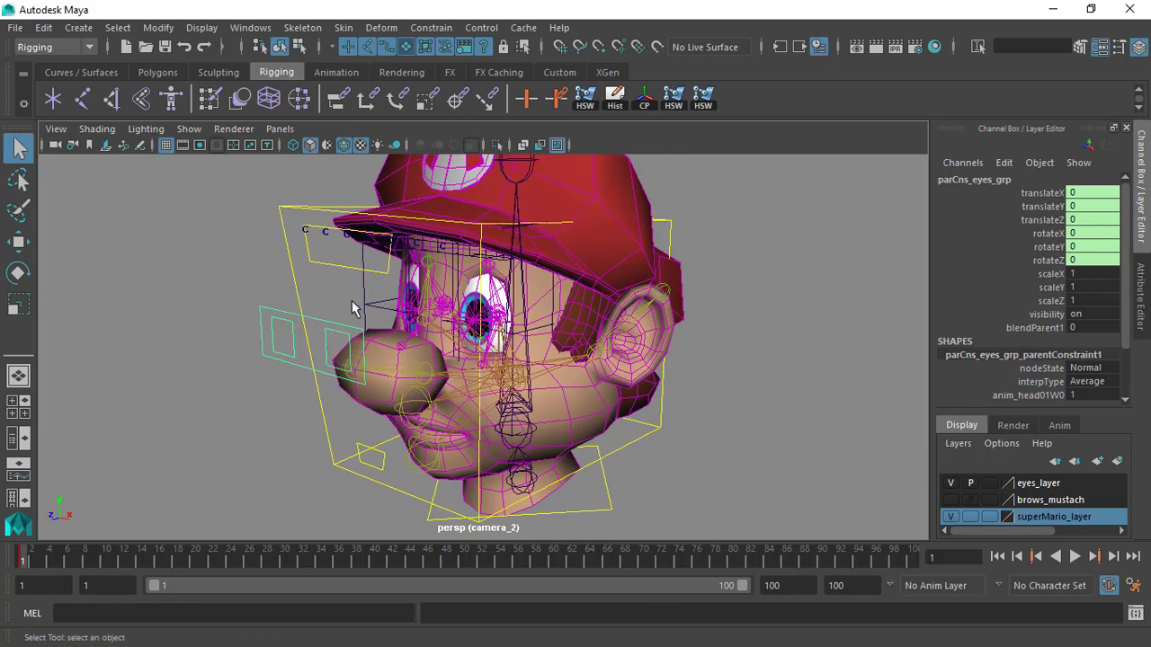
pyautogui.scroll(2, 412, 359)
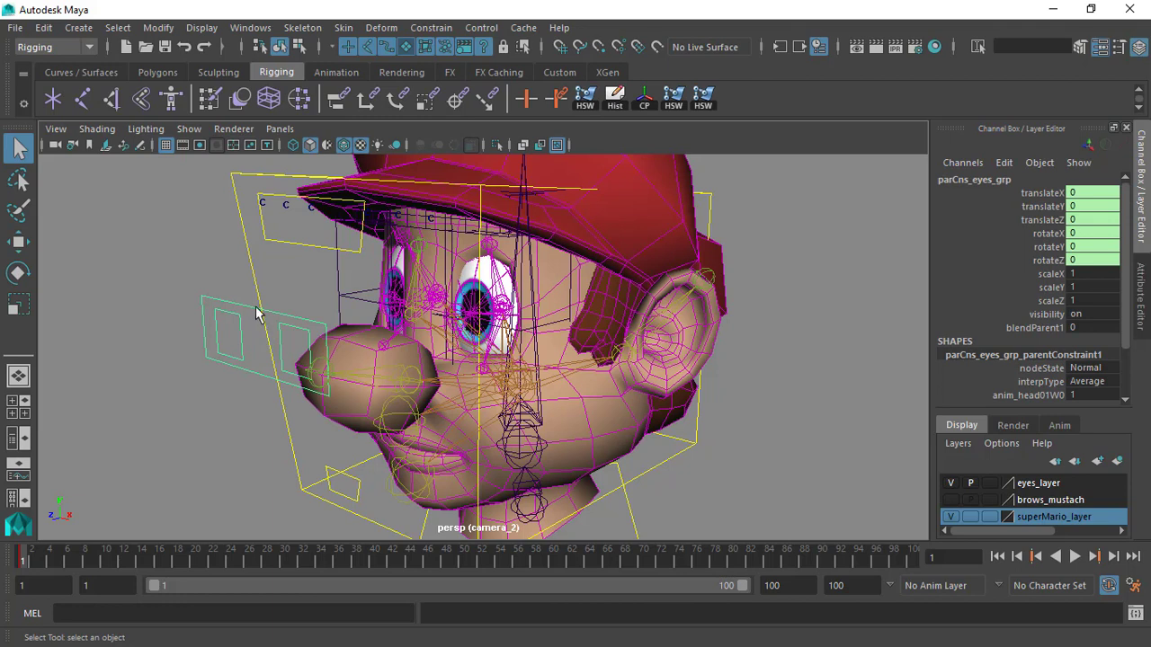
pyautogui.scroll(-2, 260, 321)
pyautogui.keyDown('alt'); pyautogui.moveTo(332, 366); pyautogui.dragTo(346, 391); pyautogui.keyUp('alt')
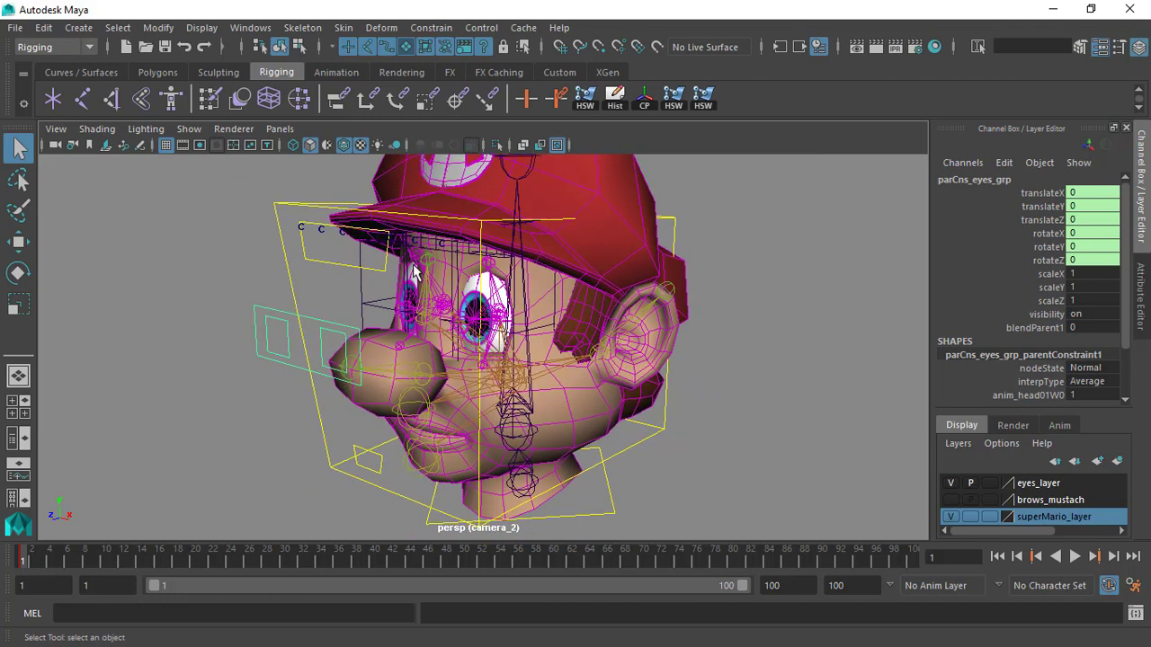
pyautogui.keyDown('alt'); pyautogui.moveTo(466, 297); pyautogui.dragTo(428, 276); pyautogui.keyUp('alt')
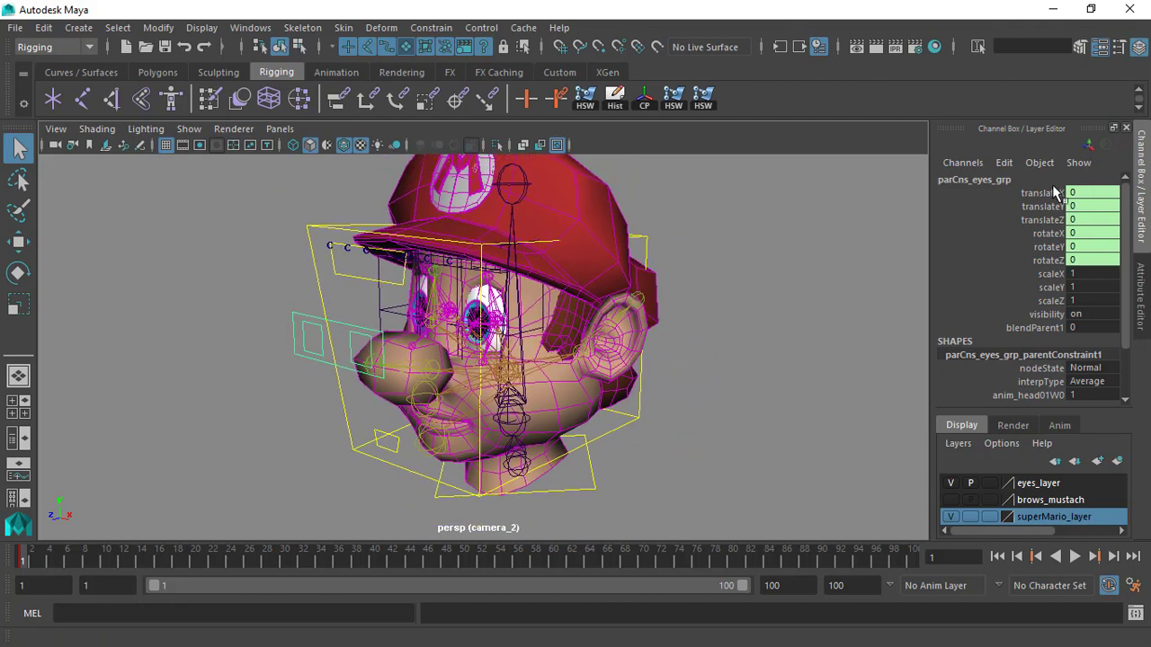
# Highlight the keyed translate and rotate channels of parCns_eyes_grp for inspection
pyautogui.scroll(2, 734, 302)
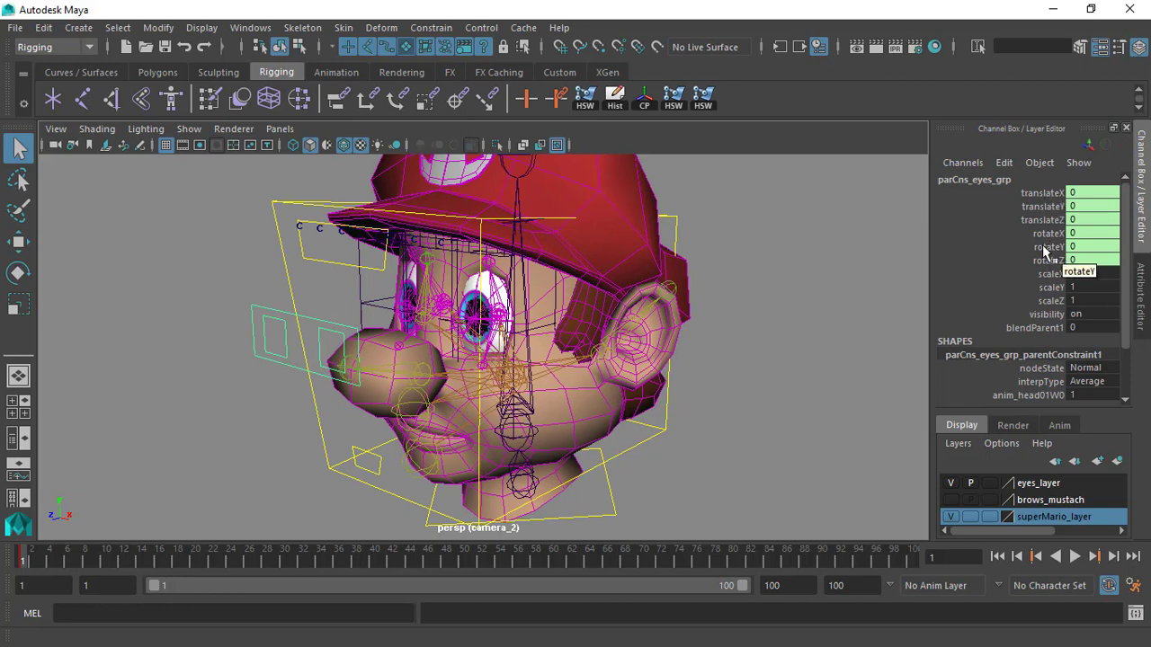
pyautogui.scroll(2, 664, 332)
pyautogui.moveTo(1108, 193); pyautogui.dragTo(1112, 256)
pyautogui.press('e')
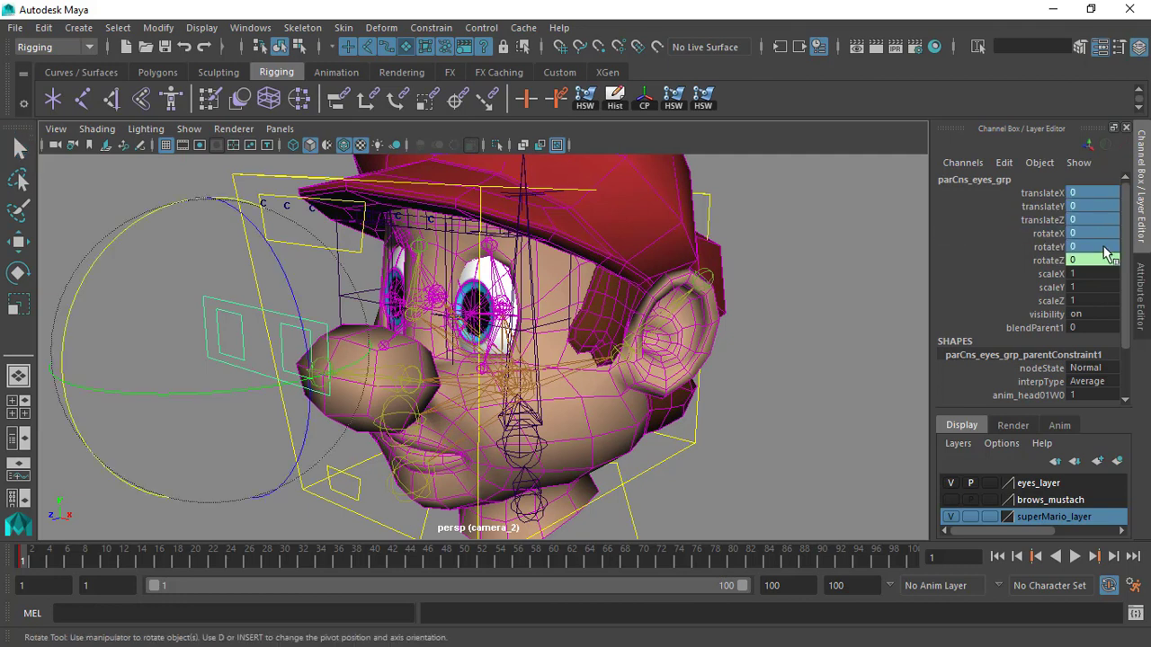
# Examine the translate, rotate, scale and blendParent1 channels of parCns_eyes_grp by highlighting them in turn
pyautogui.moveTo(1079, 192); pyautogui.dragTo(1104, 261)
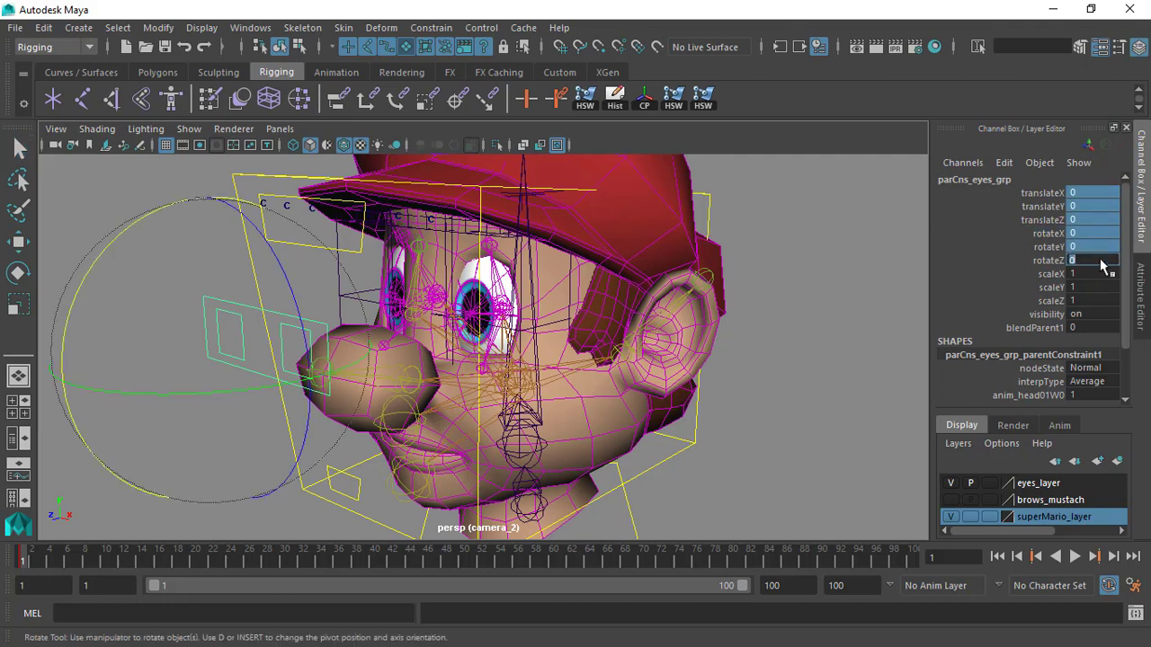
pyautogui.moveTo(1079, 192); pyautogui.dragTo(1074, 260)
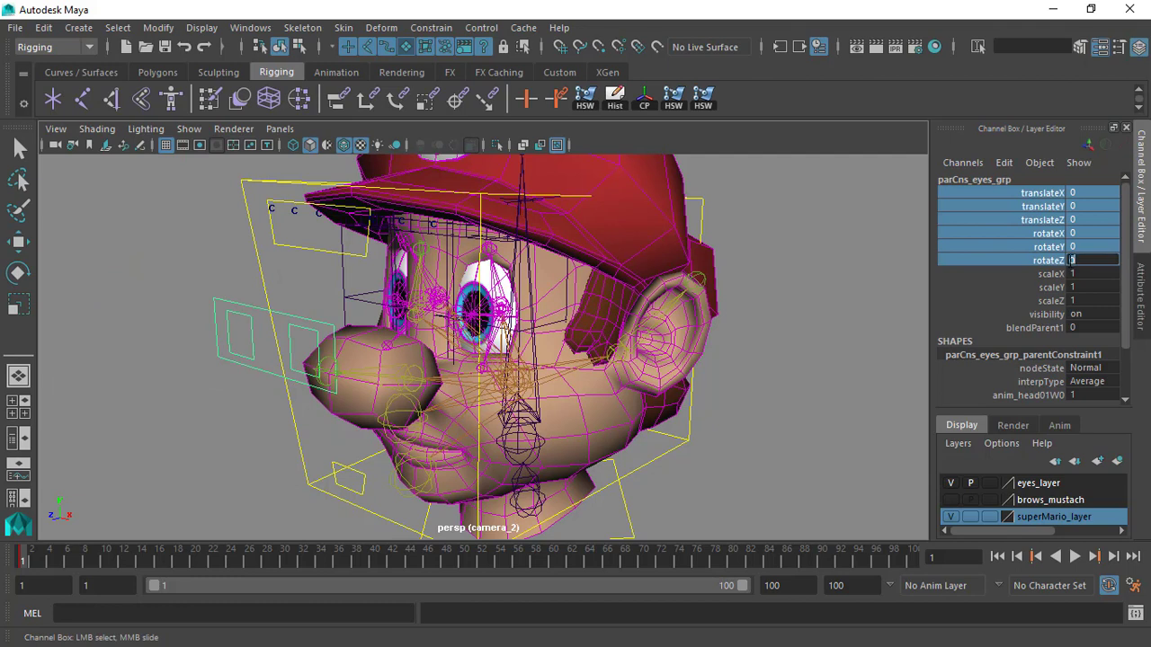
pyautogui.keyDown('alt'); pyautogui.moveTo(914, 275); pyautogui.dragTo(830, 249, button='right'); pyautogui.keyUp('alt')
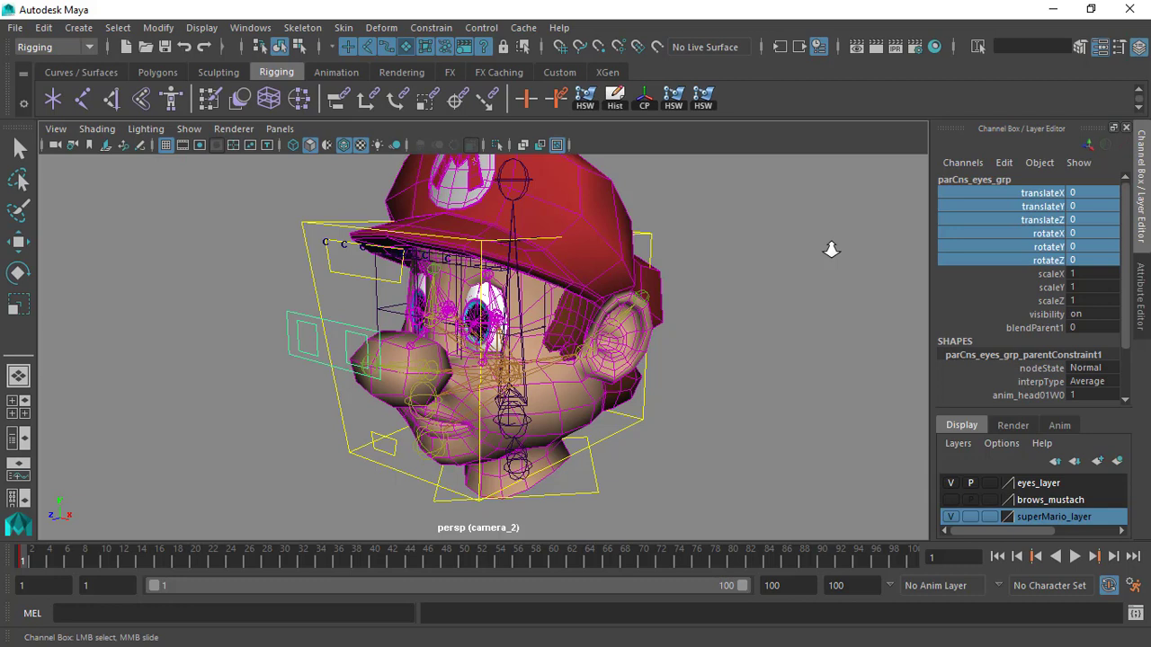
pyautogui.click(1048, 300)
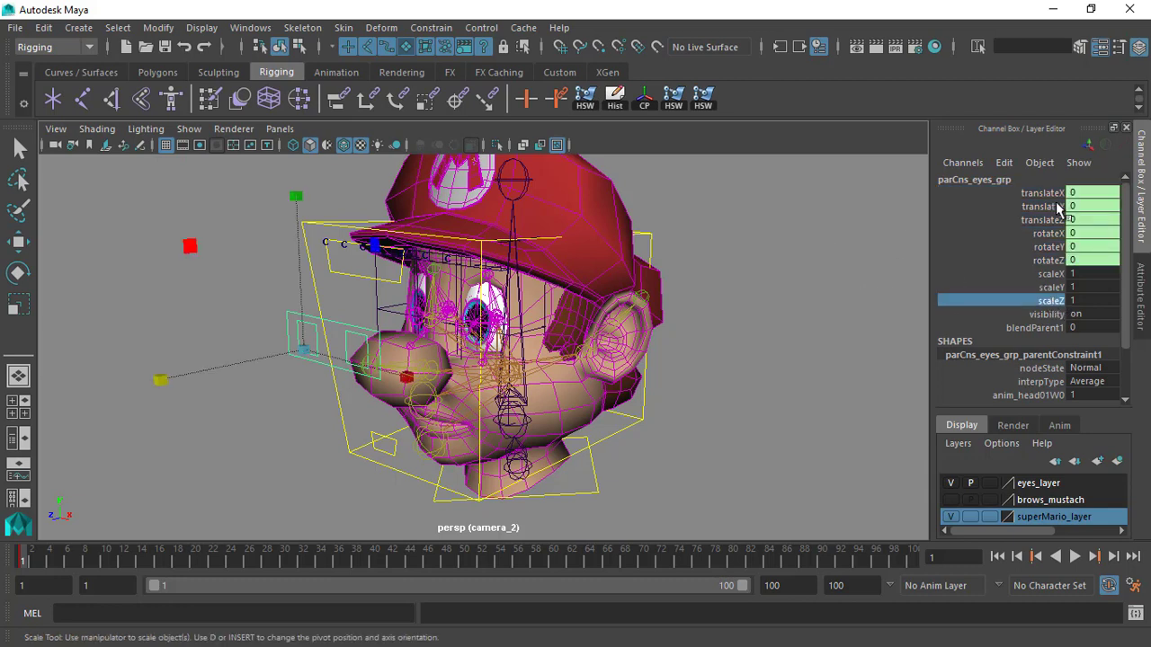
pyautogui.click(1031, 329)
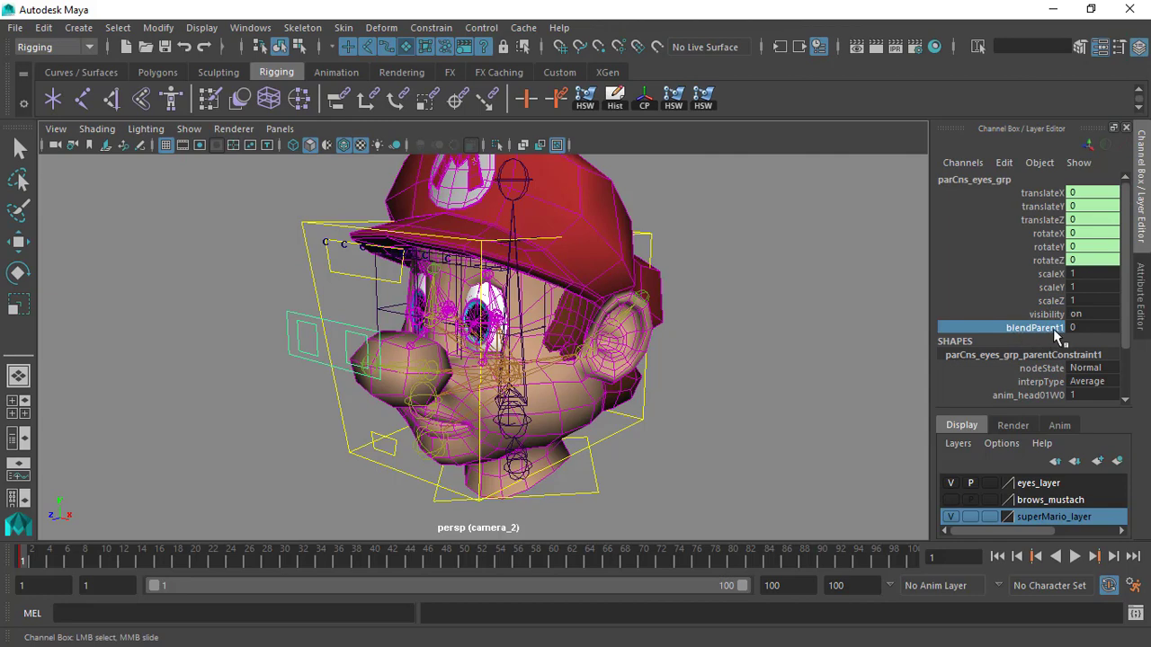
pyautogui.scroll(1, 822, 295)
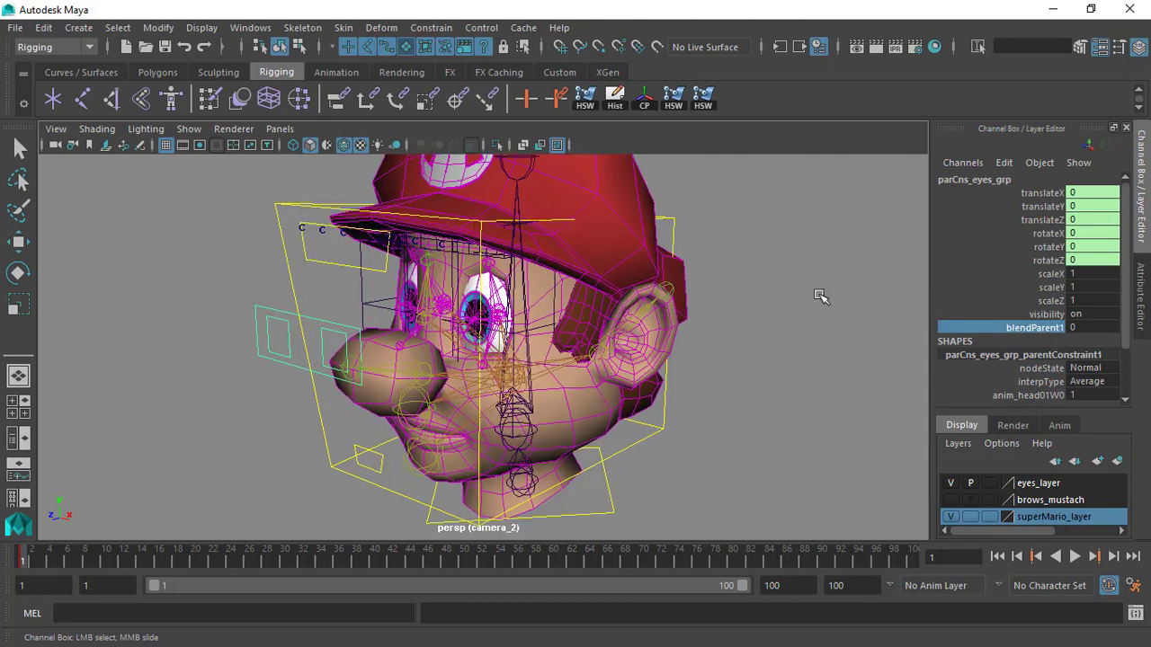
# Rotate the head control anim_head01 as a test pose and select parCns_eyes_grp, the parent of the eyes control
pyautogui.click(286, 270)
pyautogui.press('e')
pyautogui.moveTo(372, 324); pyautogui.dragTo(556, 370)
pyautogui.click(334, 324)
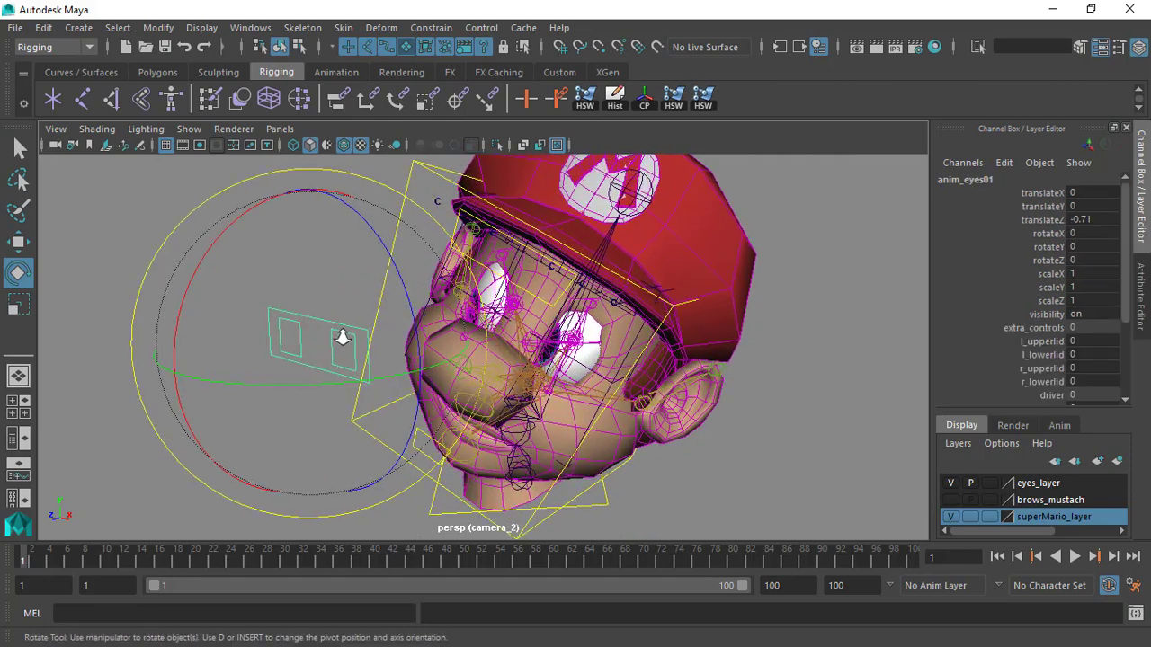
pyautogui.scroll(-2, 363, 338)
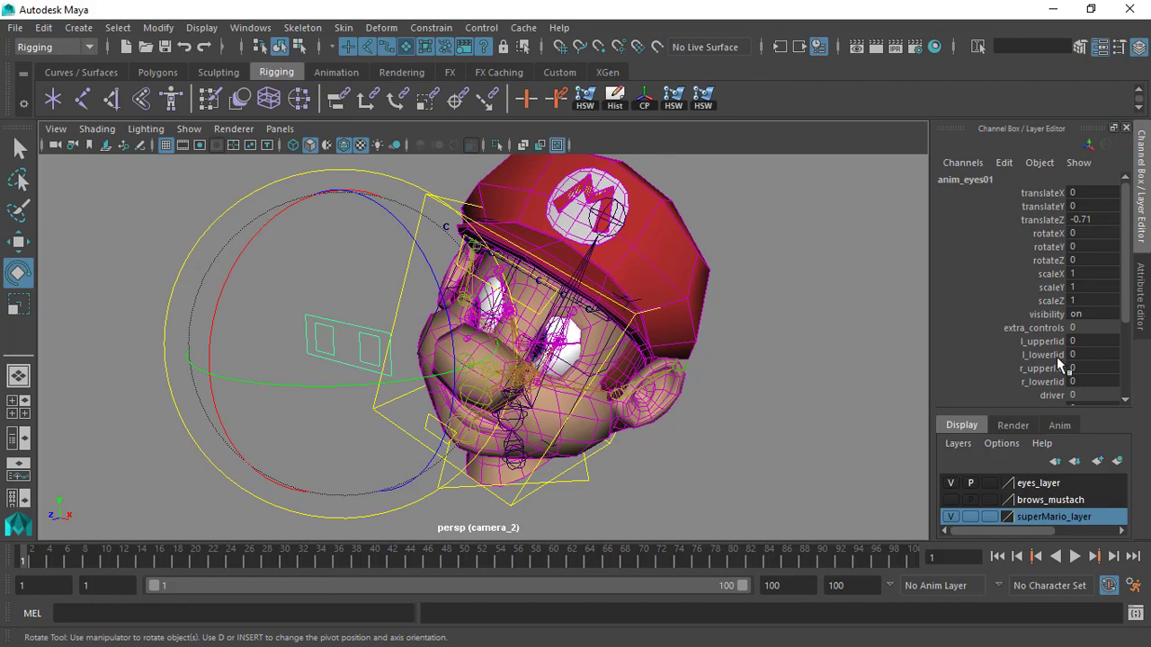
pyautogui.scroll(-2, 1050, 258)
pyautogui.press('Up')
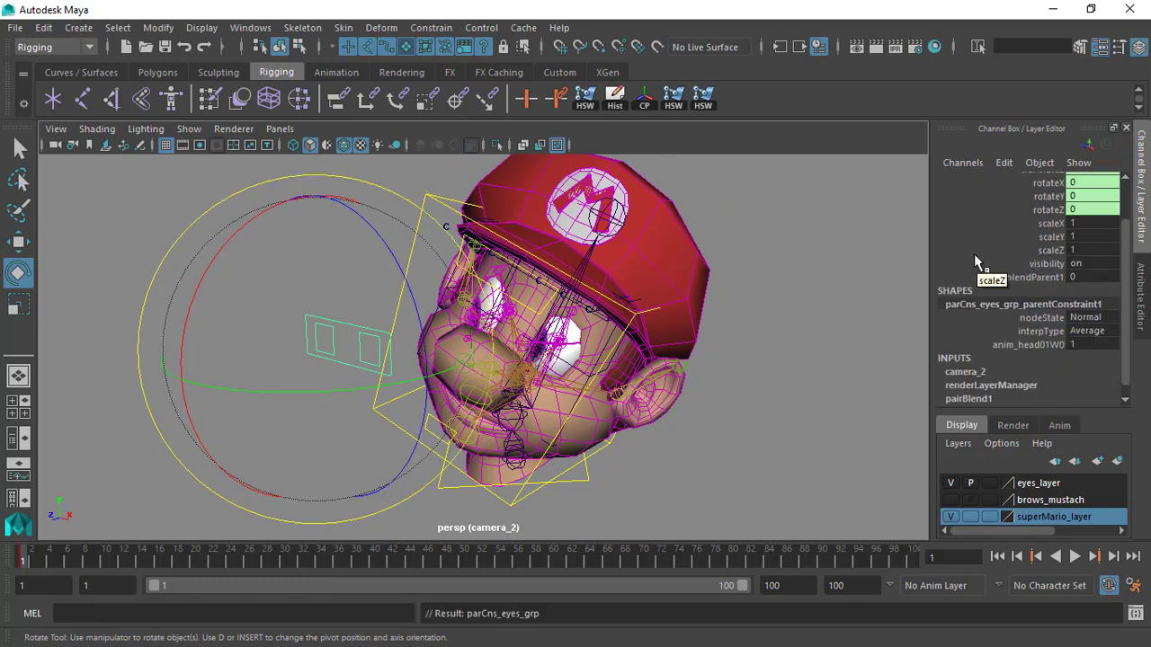
# Vary blendParent1 on parCns_eyes_grp to test the head following, undo the test with the head rotation, and clear the selection
pyautogui.click(1039, 279)
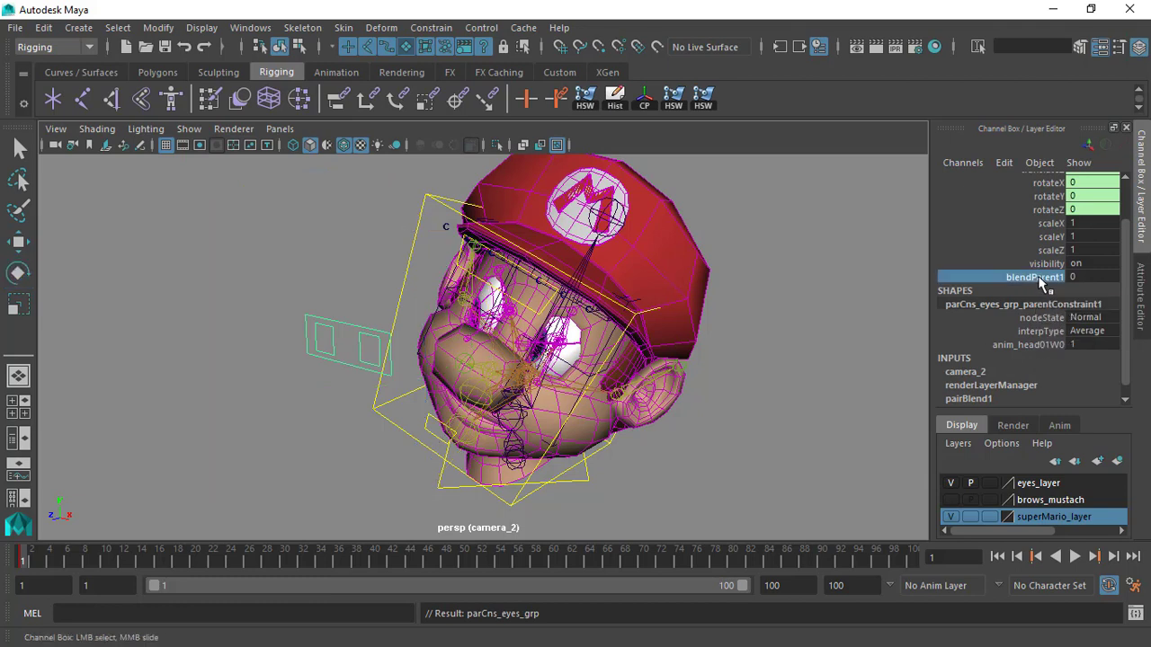
pyautogui.moveTo(836, 301); pyautogui.dragTo(776, 261, button='middle')
pyautogui.moveTo(950, 263); pyautogui.dragTo(770, 289, button='middle')
pyautogui.hotkey('ctrl', 'z')
pyautogui.hotkey('ctrl', 'z')
pyautogui.hotkey('ctrl', 'z')
pyautogui.hotkey('ctrl', 'z')
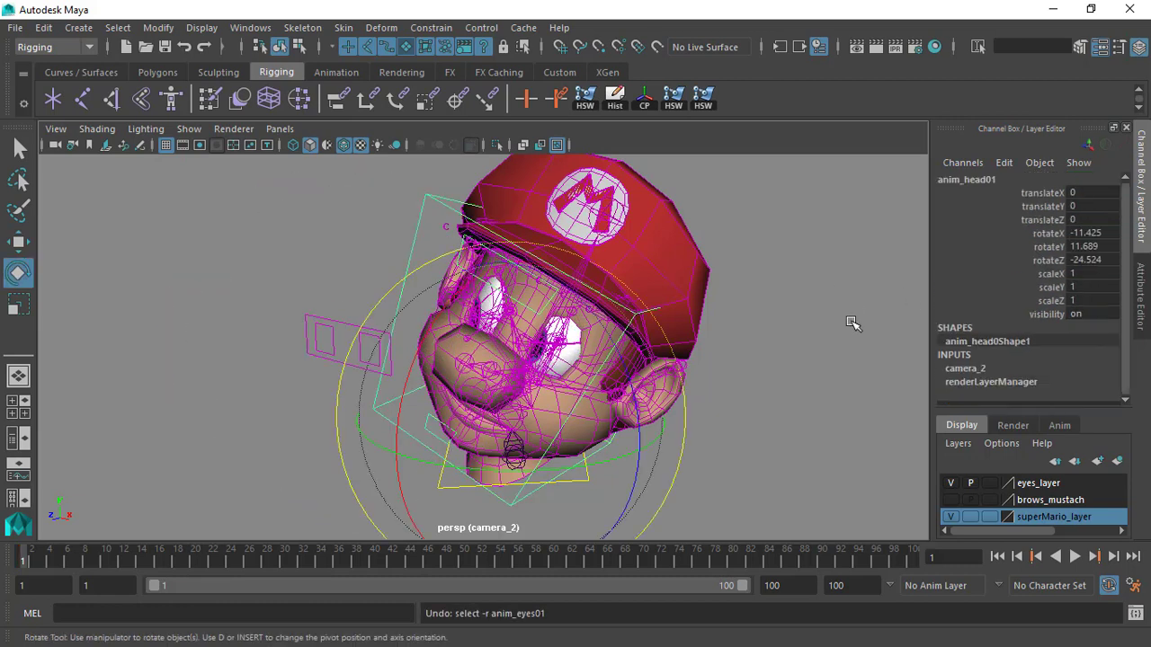
pyautogui.click(827, 308)
# Inspect the follow_head attribute on the eyes control anim_eyes01, and deselect the control
pyautogui.keyDown('alt'); pyautogui.moveTo(724, 303); pyautogui.dragTo(480, 347); pyautogui.keyUp('alt')
pyautogui.moveTo(406, 334)
pyautogui.keyDown('alt'); pyautogui.mouseDown()
pyautogui.moveTo(442, 341)
pyautogui.moveTo(399, 325)
pyautogui.mouseUp(); pyautogui.keyUp('alt')
pyautogui.keyDown('alt'); pyautogui.moveTo(381, 338); pyautogui.dragTo(335, 347, button='right'); pyautogui.keyUp('alt')
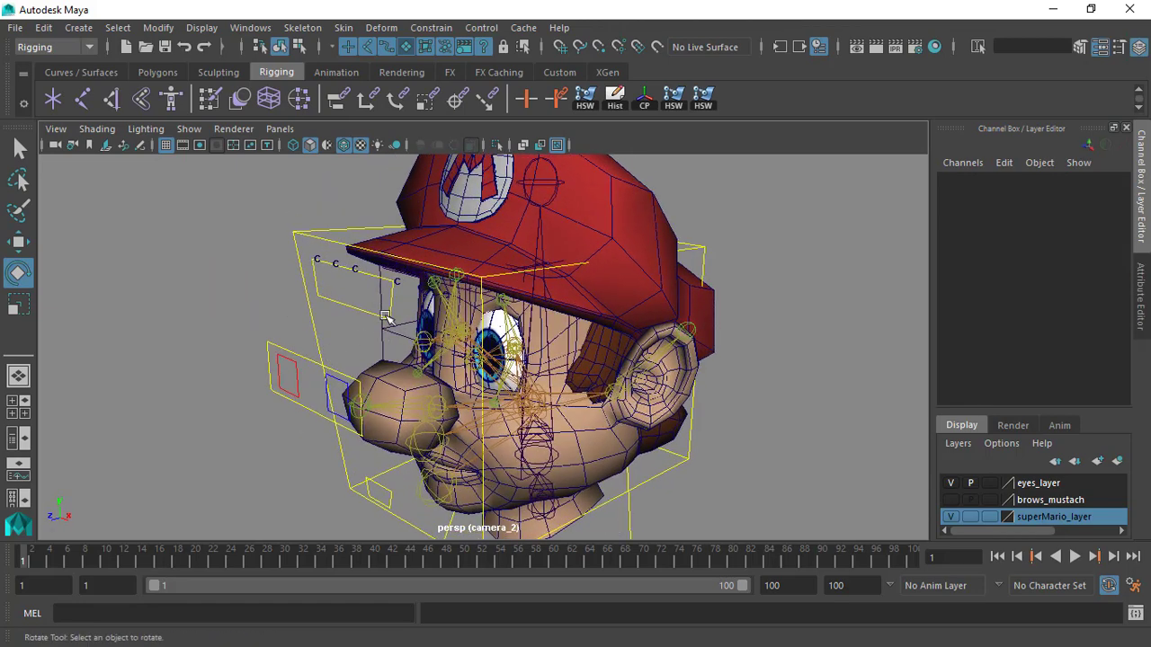
pyautogui.keyDown('alt'); pyautogui.moveTo(392, 326); pyautogui.dragTo(380, 313, button='right'); pyautogui.keyUp('alt')
pyautogui.click(379, 313)
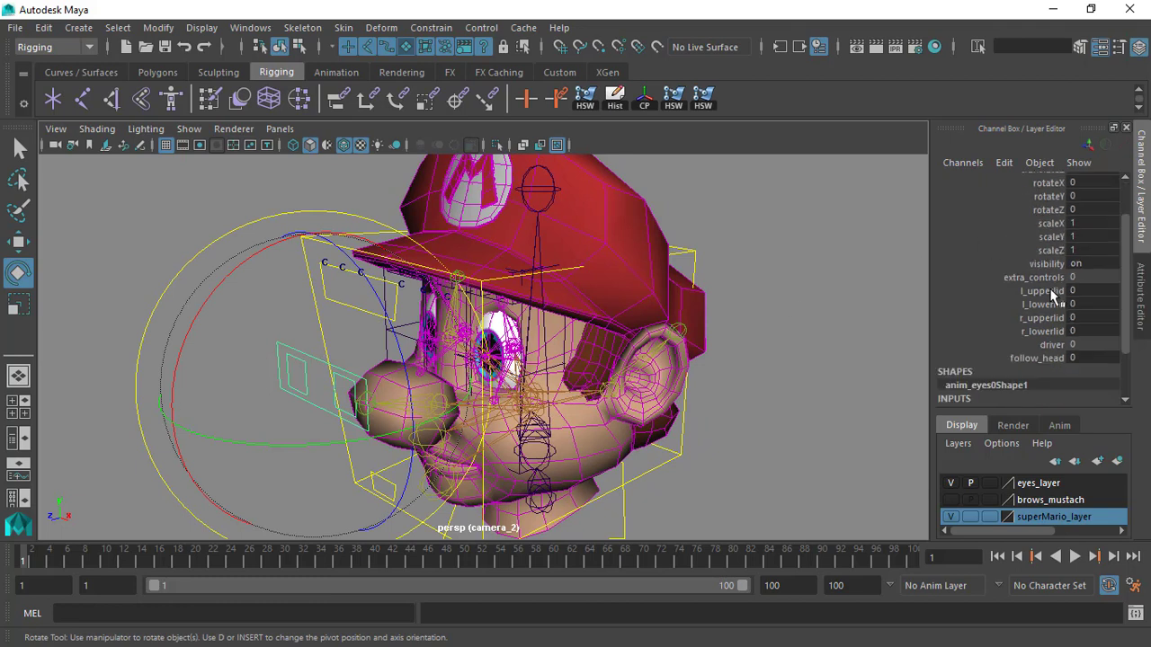
pyautogui.click(264, 249)
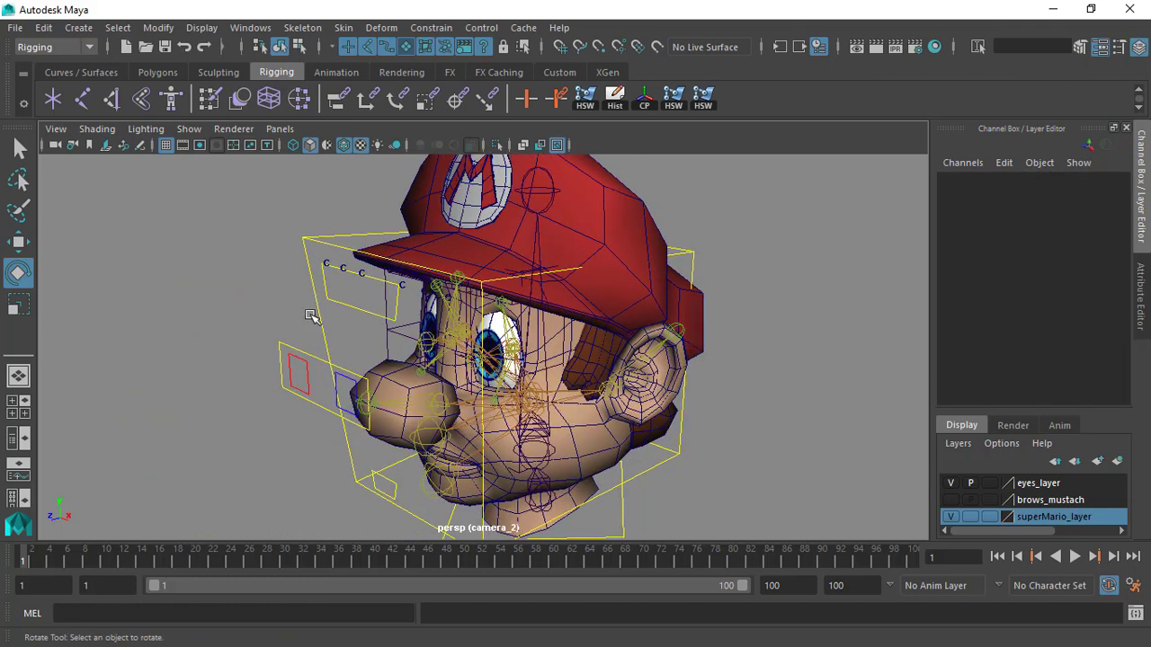
pyautogui.keyDown('alt'); pyautogui.moveTo(325, 302); pyautogui.dragTo(340, 299); pyautogui.keyUp('alt')
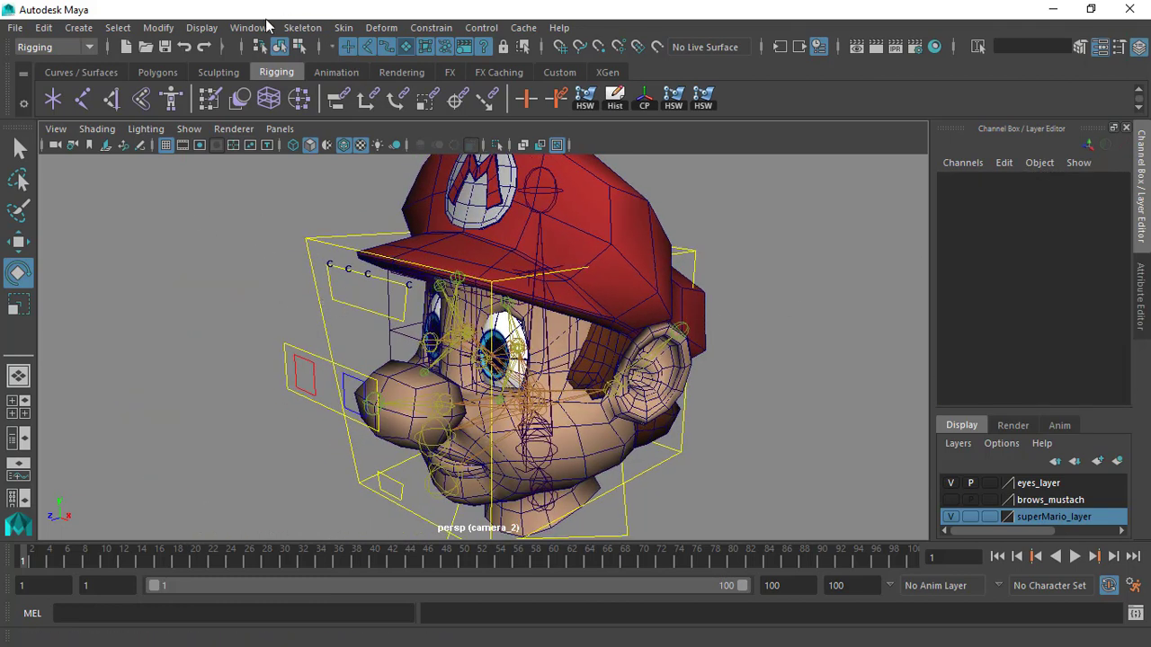
# Open the Connection Editor and load the eyes control anim_eyes01 as the output object
pyautogui.click(263, 30)
pyautogui.moveTo(296, 94)
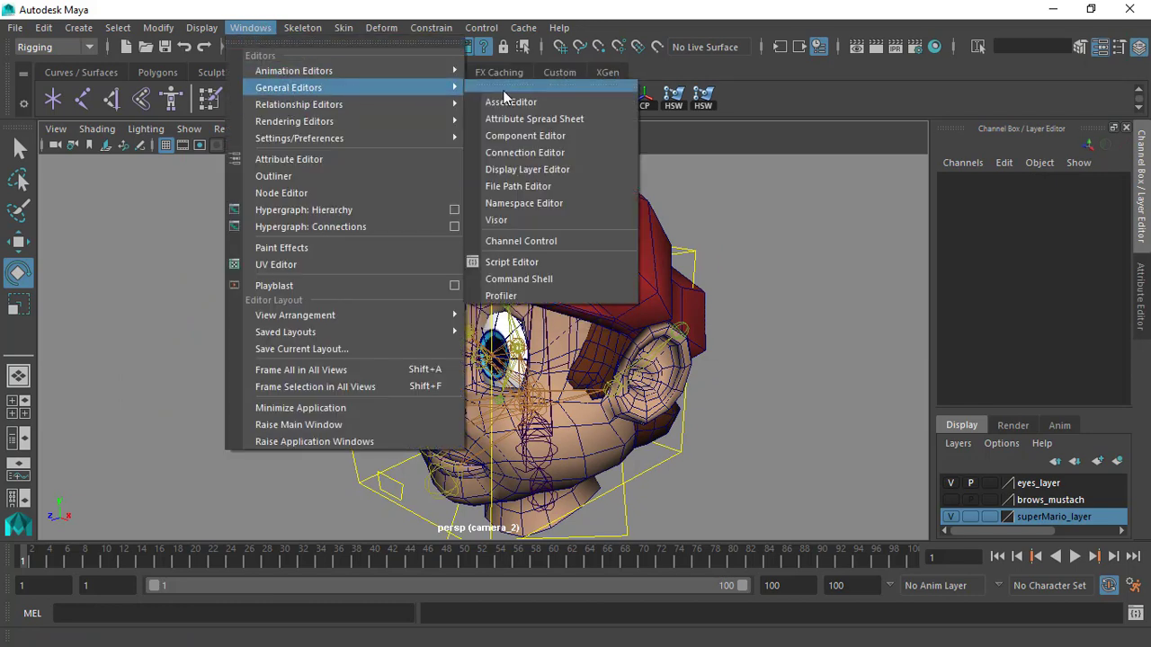
pyautogui.click(548, 155)
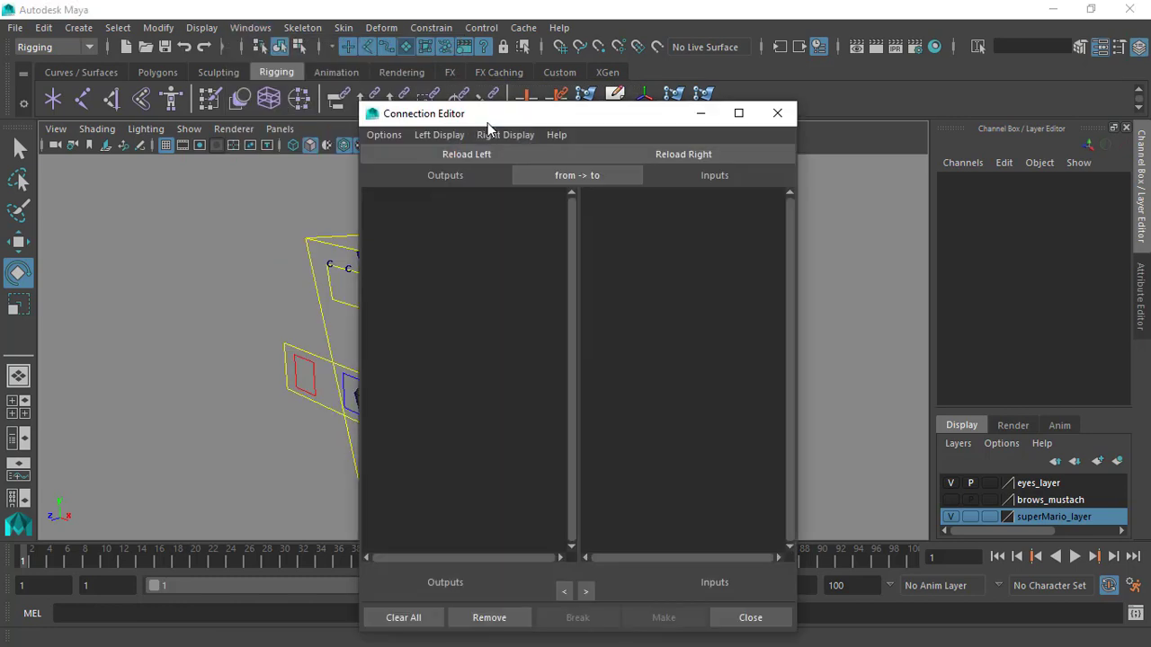
pyautogui.moveTo(576, 113); pyautogui.dragTo(724, 113)
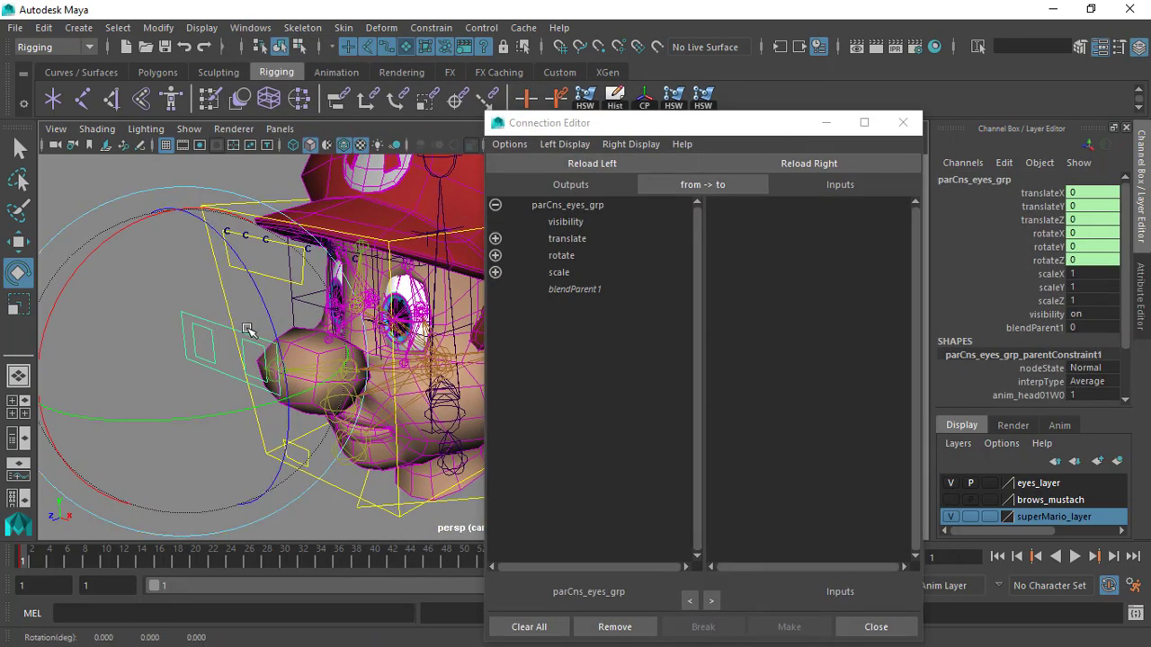
pyautogui.click(340, 509)
pyautogui.keyDown('alt'); pyautogui.moveTo(226, 327); pyautogui.dragTo(215, 354); pyautogui.keyUp('alt')
pyautogui.scroll(-2, 1044, 352)
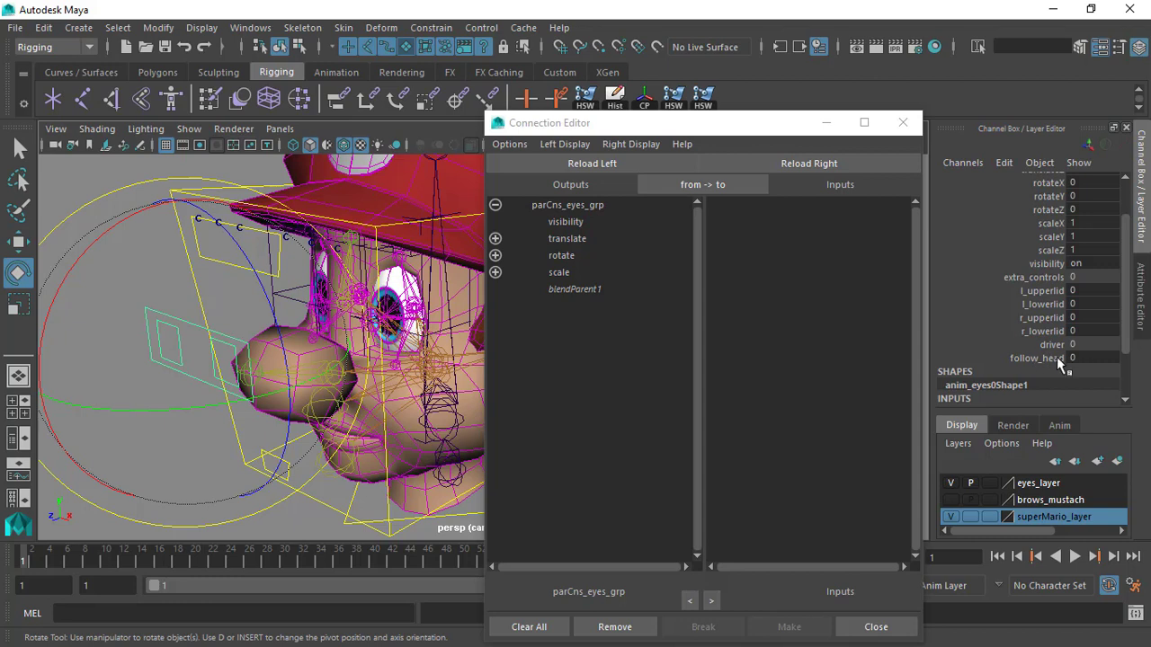
pyautogui.click(580, 165)
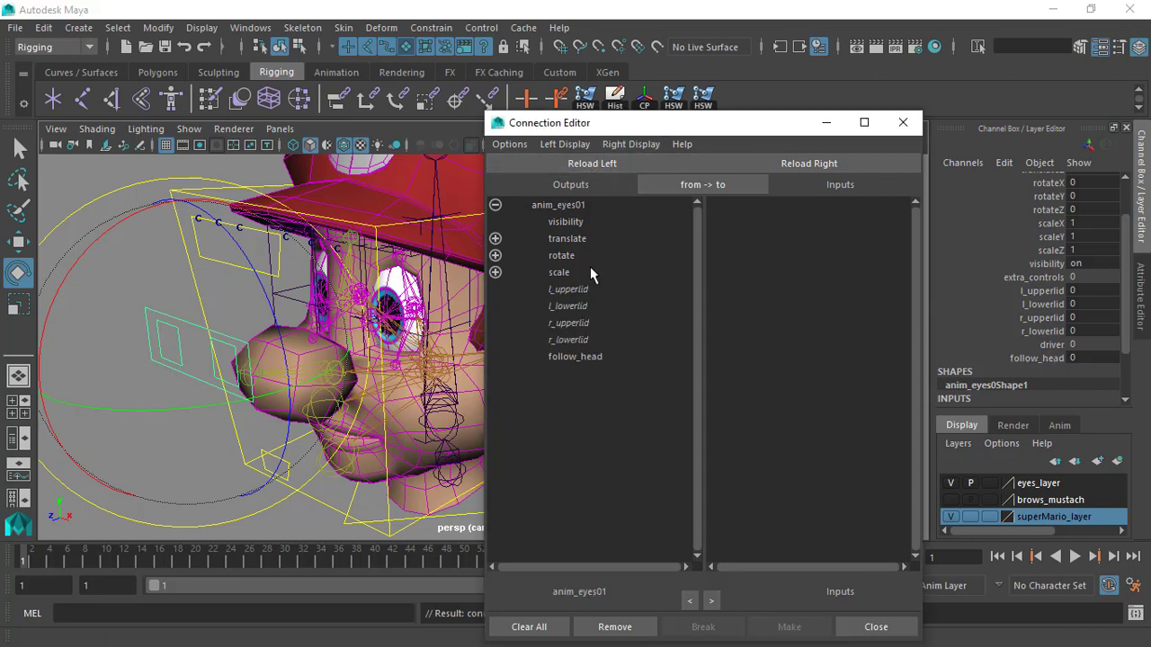
# Load parCns_eyes_grp, the parent group of the eyes control, as the input object in the Connection Editor
pyautogui.keyDown('alt'); pyautogui.moveTo(438, 324); pyautogui.dragTo(420, 318, button='right'); pyautogui.keyUp('alt')
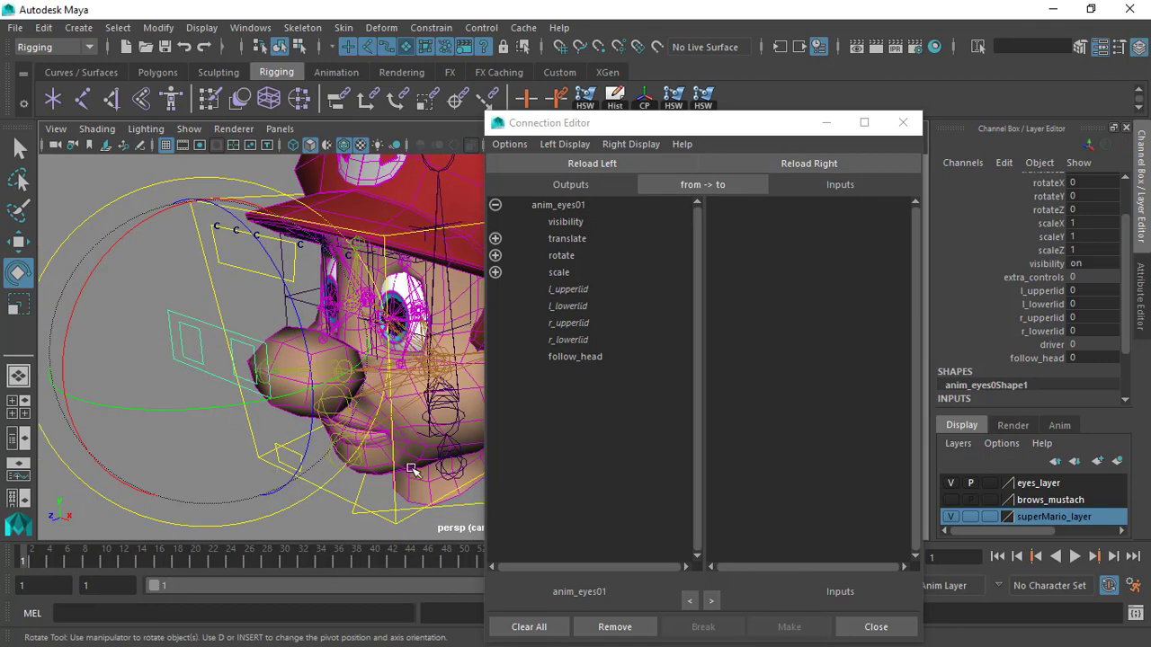
pyautogui.scroll(3, 1030, 283)
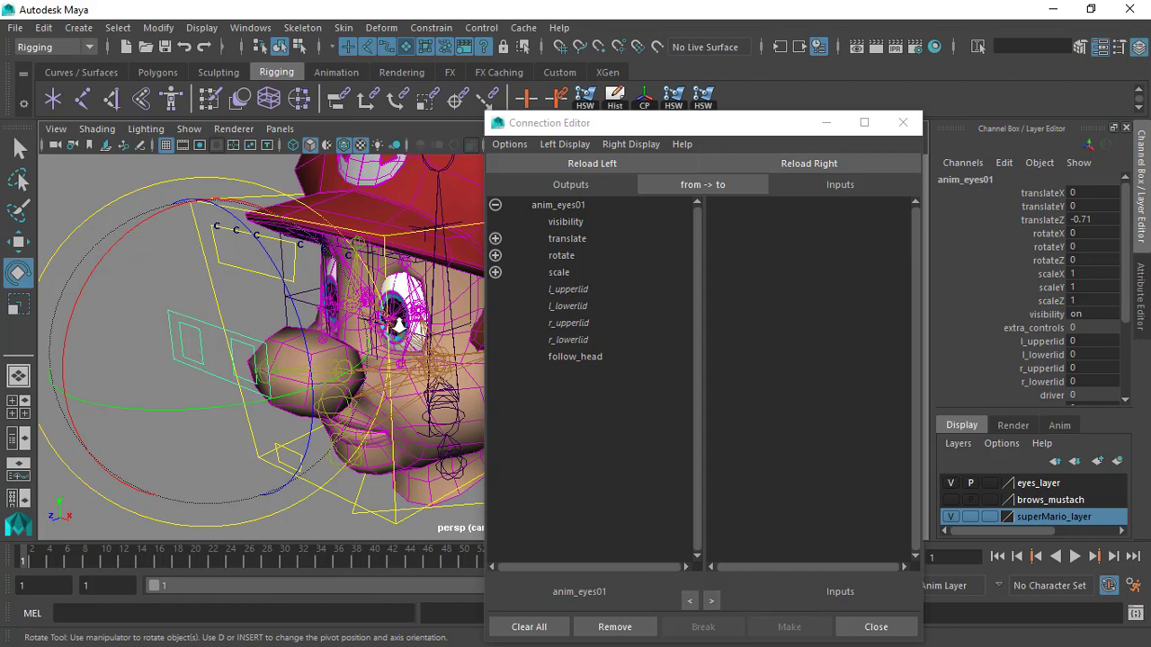
pyautogui.keyDown('alt'); pyautogui.moveTo(417, 301); pyautogui.dragTo(309, 310); pyautogui.keyUp('alt')
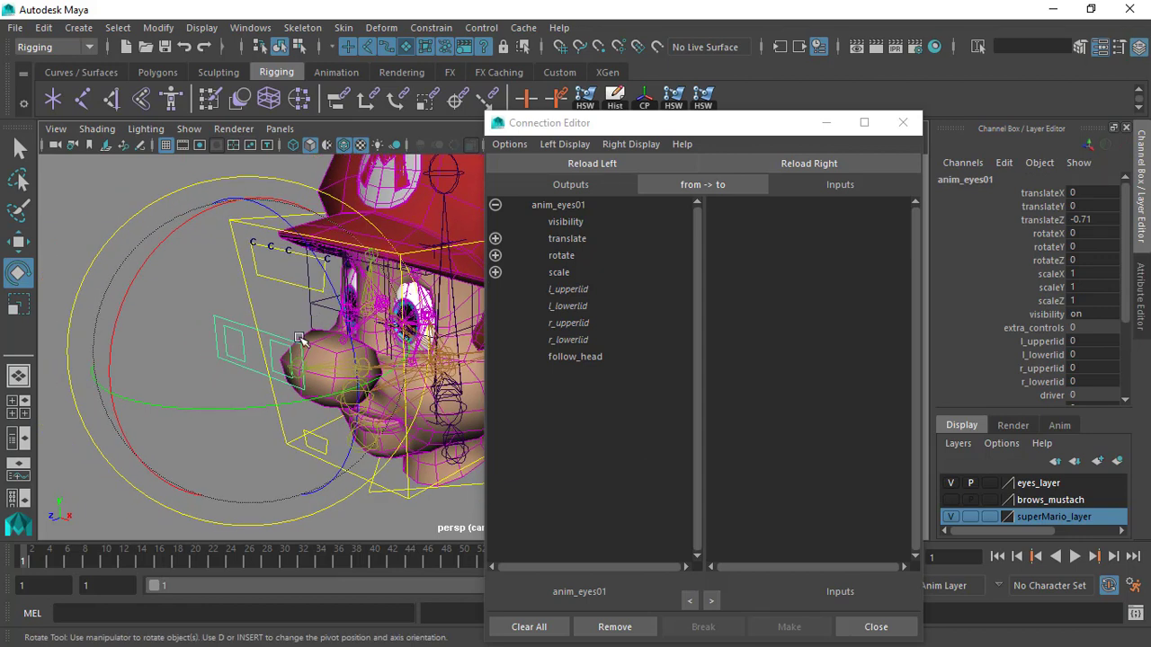
pyautogui.press('Up')
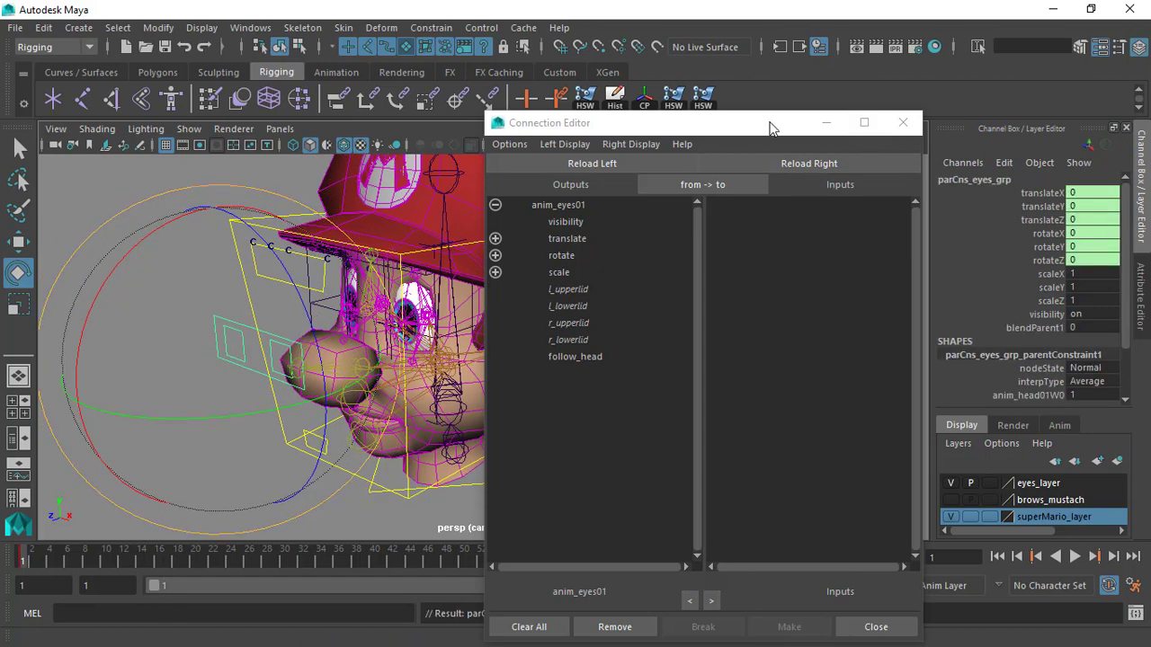
pyautogui.moveTo(770, 127); pyautogui.dragTo(751, 126)
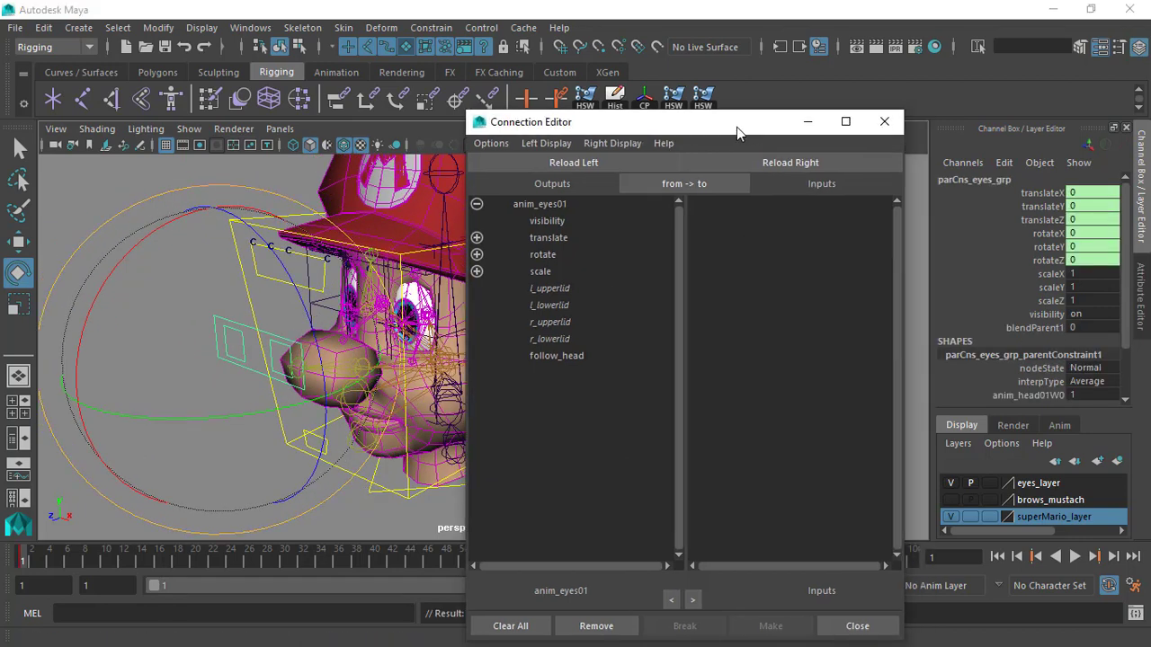
pyautogui.click(786, 167)
pyautogui.moveTo(743, 130); pyautogui.dragTo(800, 115)
pyautogui.keyDown('alt'); pyautogui.moveTo(499, 267); pyautogui.dragTo(553, 271, button='right'); pyautogui.keyUp('alt')
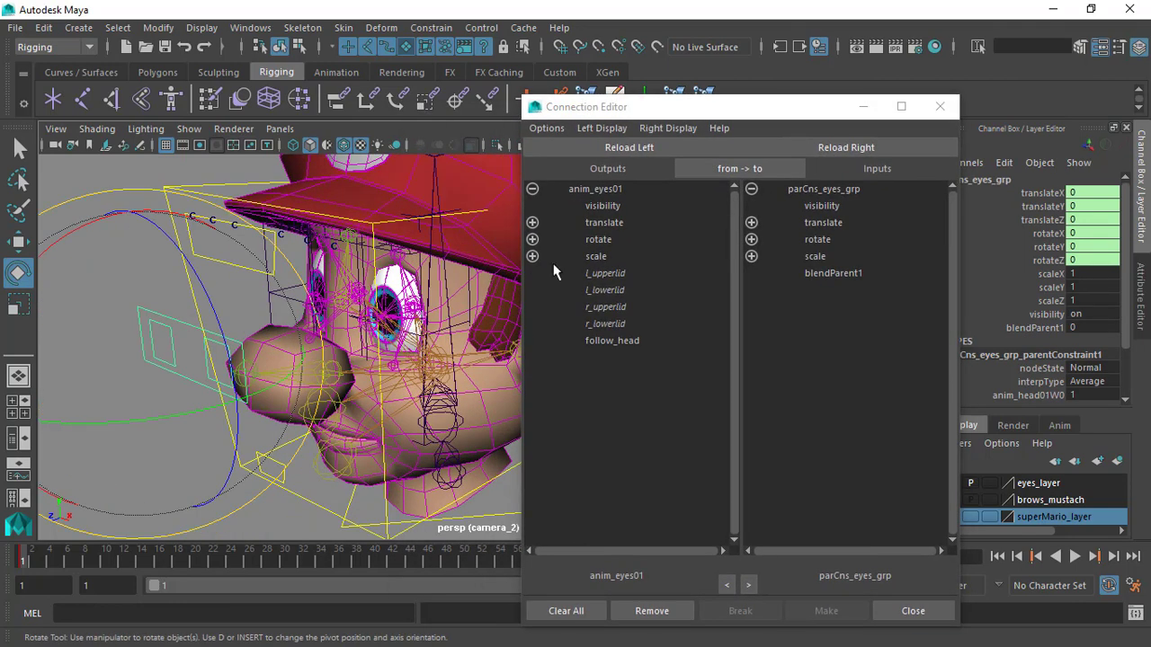
# Connect follow_head of anim_eyes01 to blendParent1 of parCns_eyes_grp, close the Connection Editor and clear the selection
pyautogui.click(614, 341)
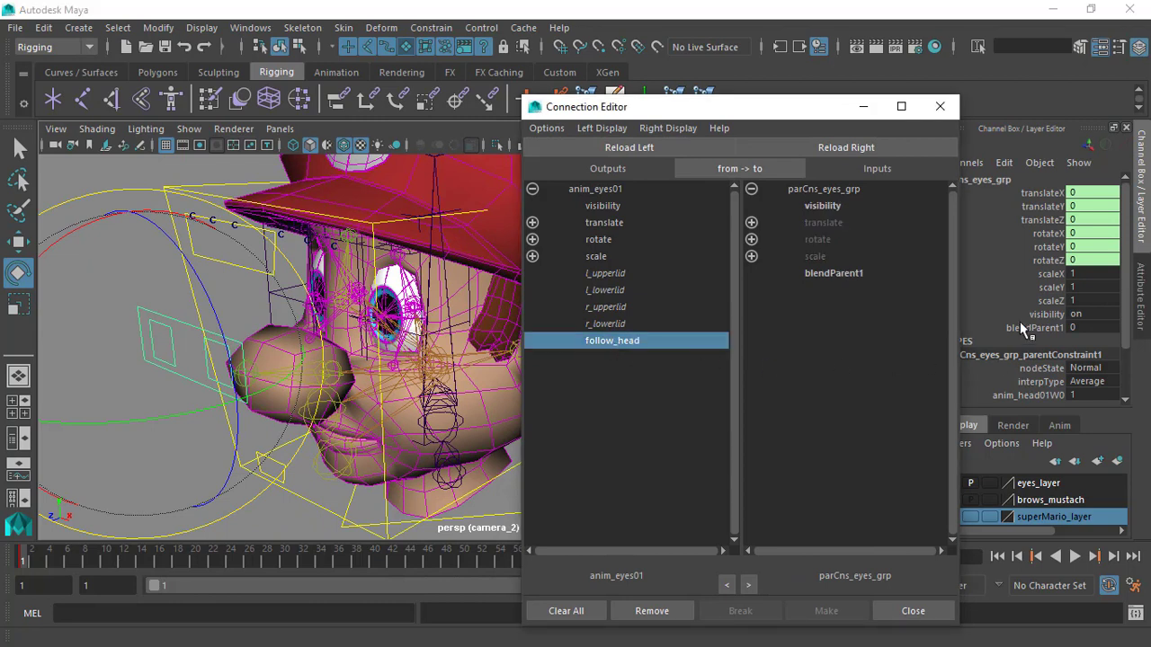
pyautogui.click(823, 274)
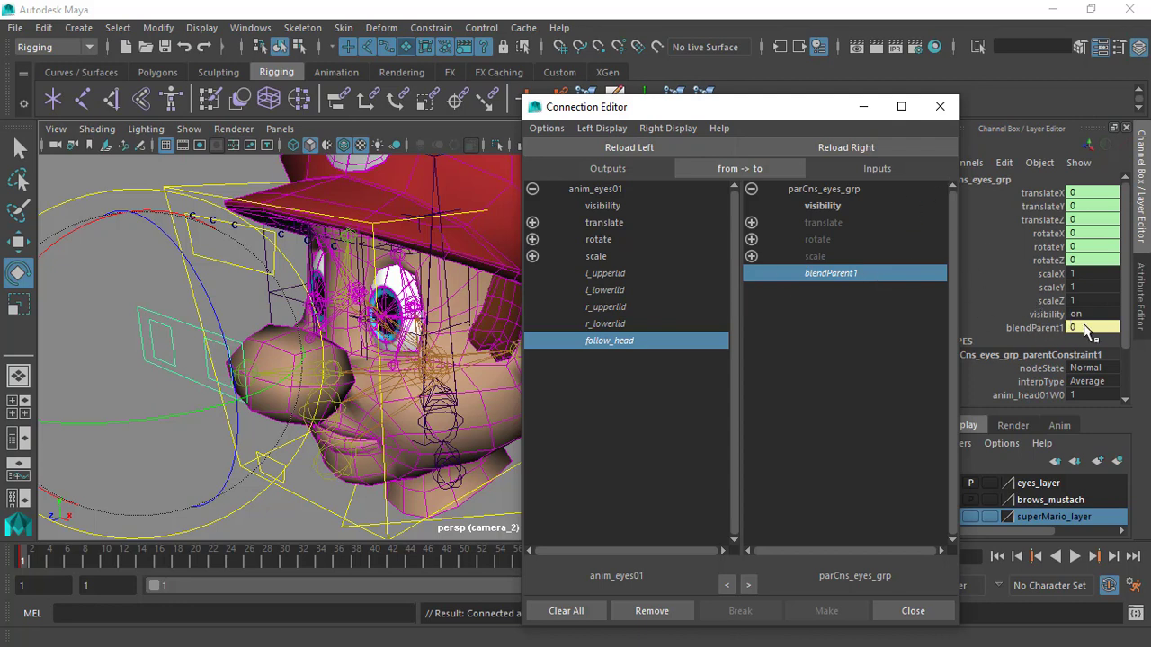
pyautogui.click(943, 112)
pyautogui.scroll(-3, 730, 282)
pyautogui.click(734, 304)
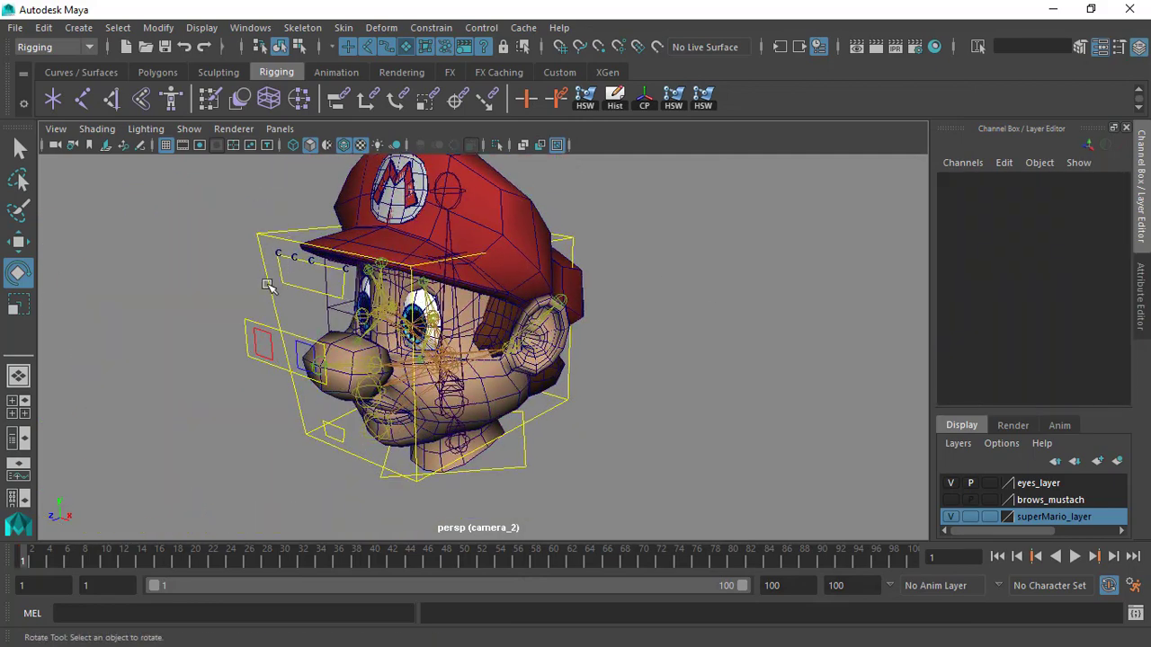
# Rotate the head control anim_head01 to about -22.7, 26.3, -15.5 degrees in X, Y, Z, and select the eyes control
pyautogui.click(269, 285)
pyautogui.scroll(-1, 274, 288)
pyautogui.moveTo(446, 354); pyautogui.dragTo(437, 394)
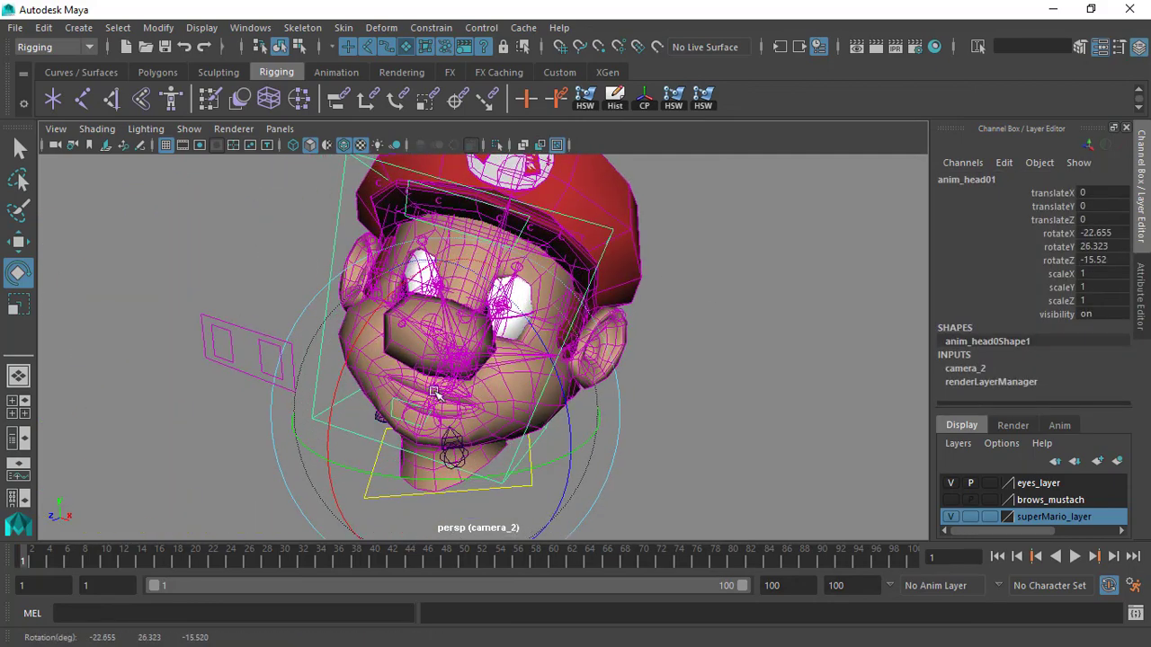
pyautogui.click(255, 337)
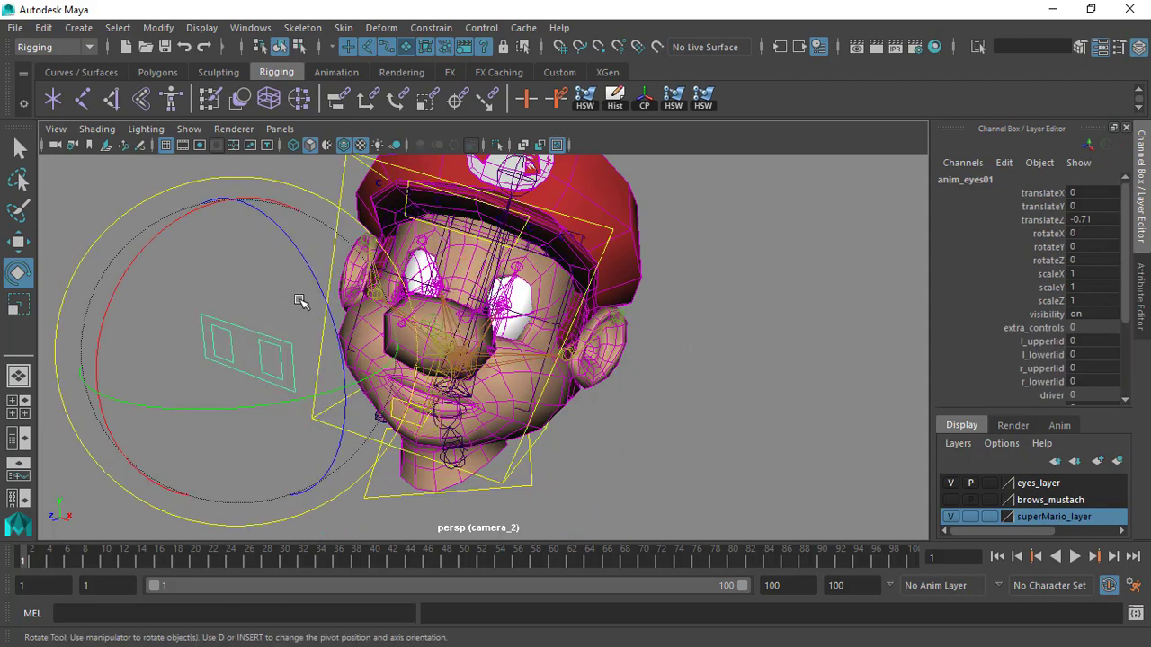
# Vary follow_head on anim_eyes01 to test whether the eyes control follows the rotated head, ending at 0
pyautogui.scroll(-2, 1029, 319)
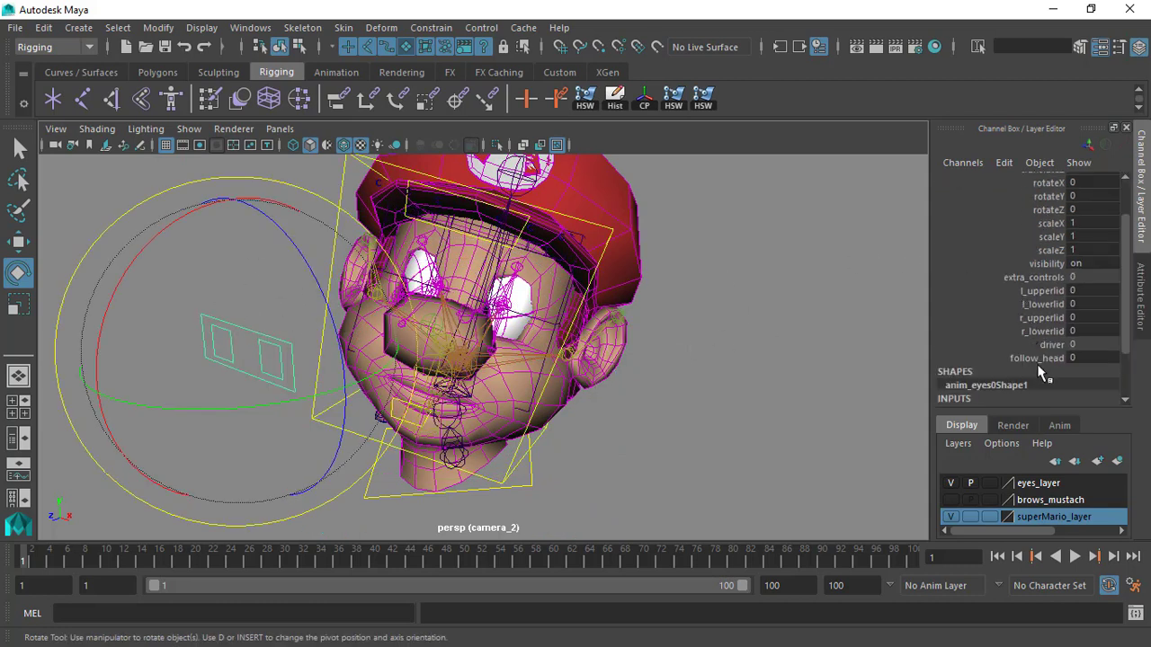
pyautogui.click(1037, 359)
pyautogui.moveTo(752, 365); pyautogui.dragTo(807, 443, button='middle')
pyautogui.moveTo(879, 444); pyautogui.dragTo(717, 434, button='middle')
pyautogui.keyDown('alt'); pyautogui.moveTo(702, 433); pyautogui.dragTo(333, 302); pyautogui.keyUp('alt')
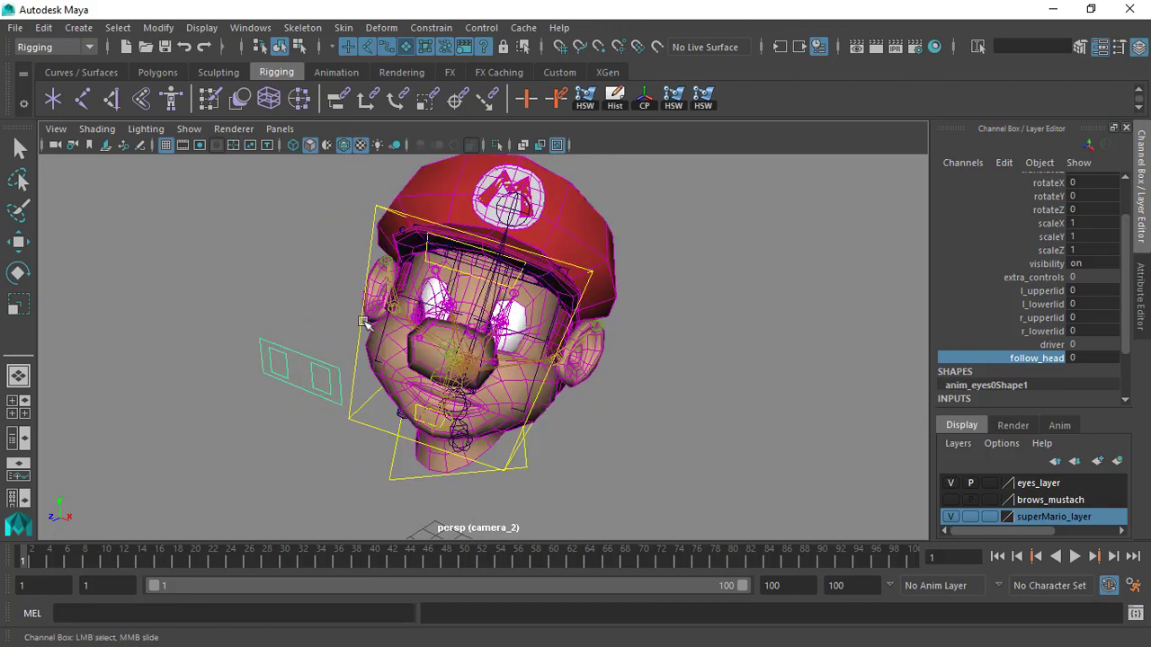
# Rotate the head control further to check how the eyes control responds
pyautogui.click(364, 324)
pyautogui.press('e')
pyautogui.moveTo(378, 360); pyautogui.dragTo(516, 399)
pyautogui.scroll(1, 491, 427)
pyautogui.scroll(-1, 491, 426)
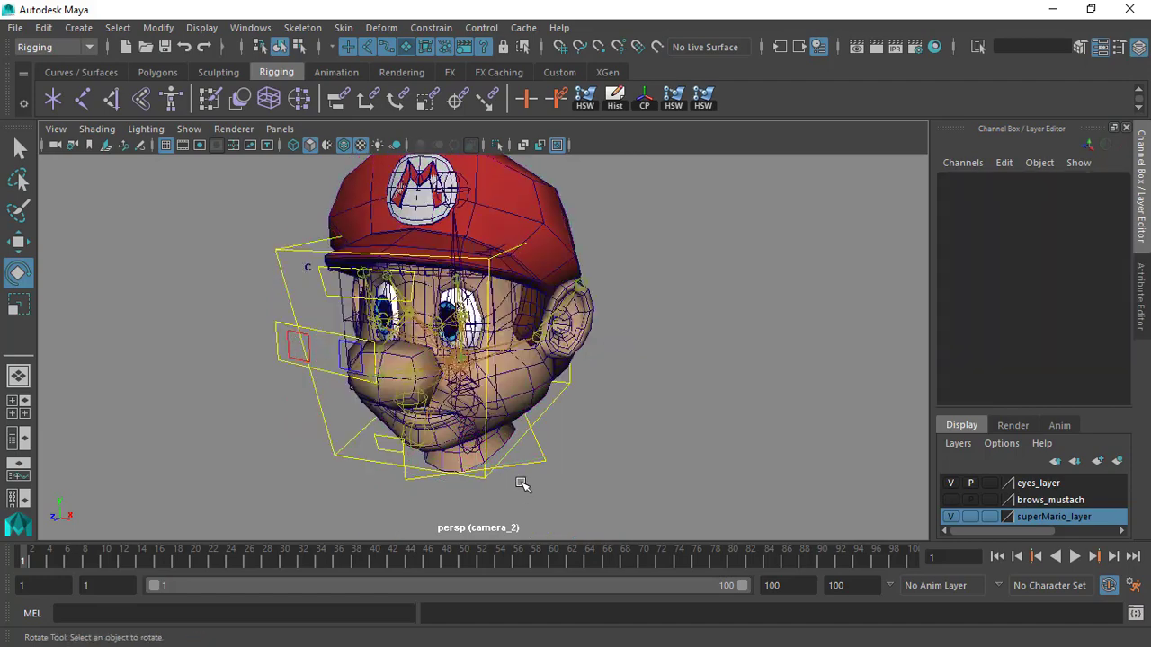
# Rotate the neck control anim_neck01 freely as a second test pose, and select the eyes control
pyautogui.click(544, 452)
pyautogui.moveTo(521, 429); pyautogui.dragTo(598, 454)
pyautogui.click(313, 334)
# Vary follow_head on anim_eyes01 to test following with the neck rotated, and undo the attribute change and neck rotation
pyautogui.scroll(-5, 1040, 352)
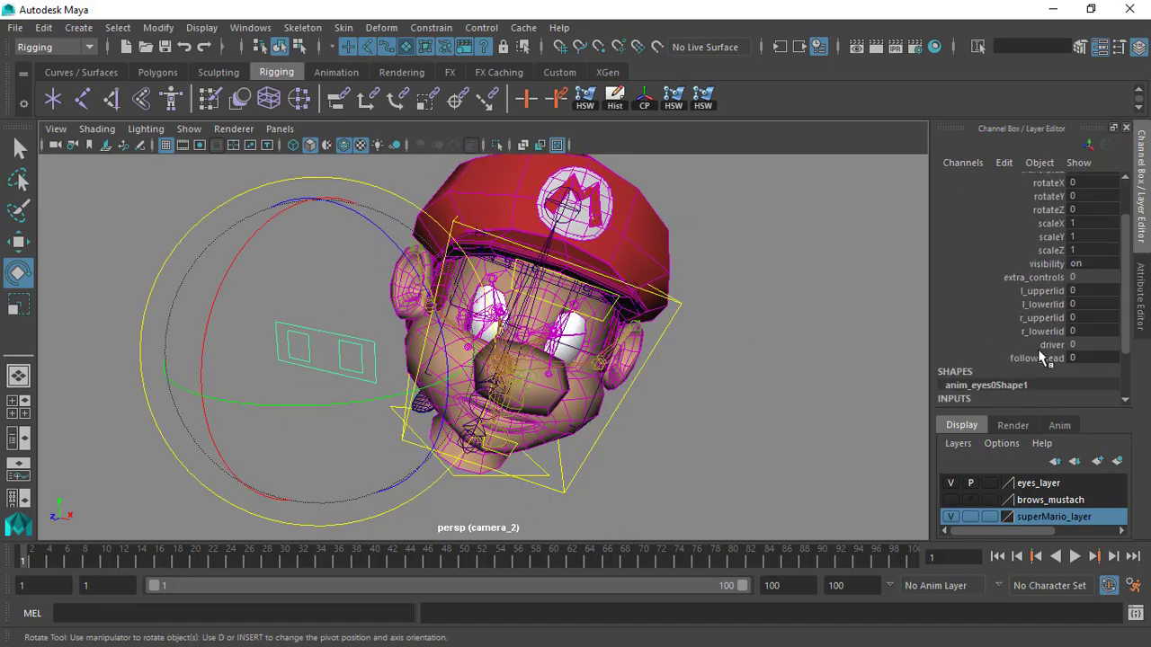
pyautogui.click(1043, 308)
pyautogui.moveTo(809, 355); pyautogui.dragTo(687, 370, button='middle')
pyautogui.hotkey('ctrl', 'z')
pyautogui.hotkey('ctrl', 'z')
pyautogui.hotkey('ctrl', 'z')
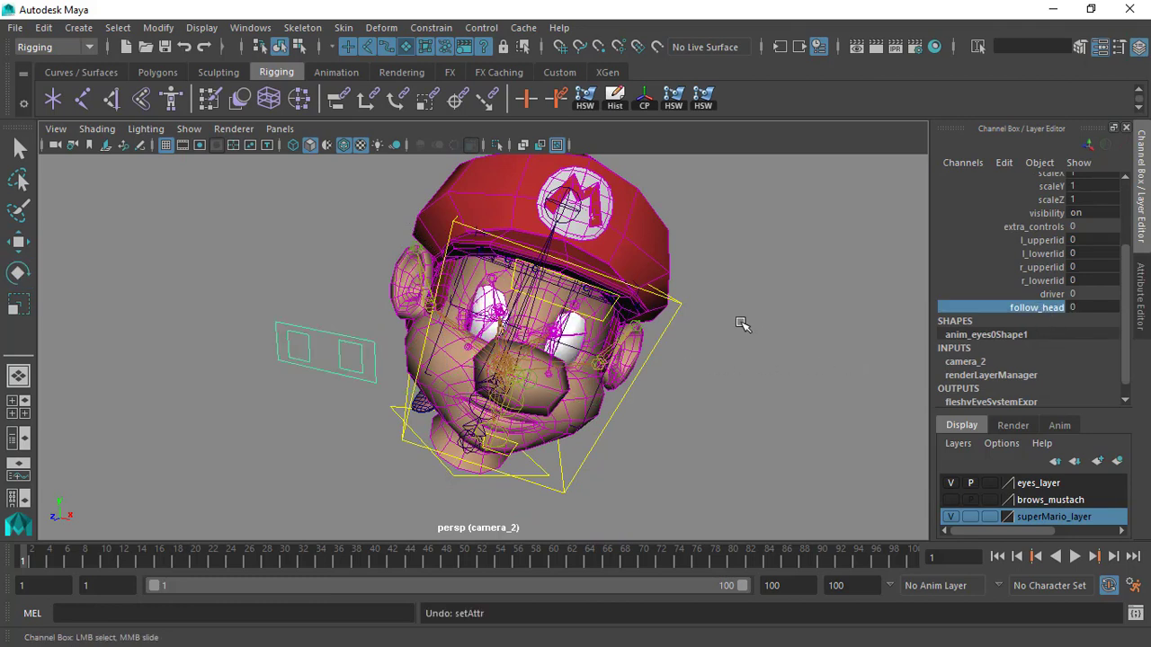
pyautogui.scroll(-1, 736, 319)
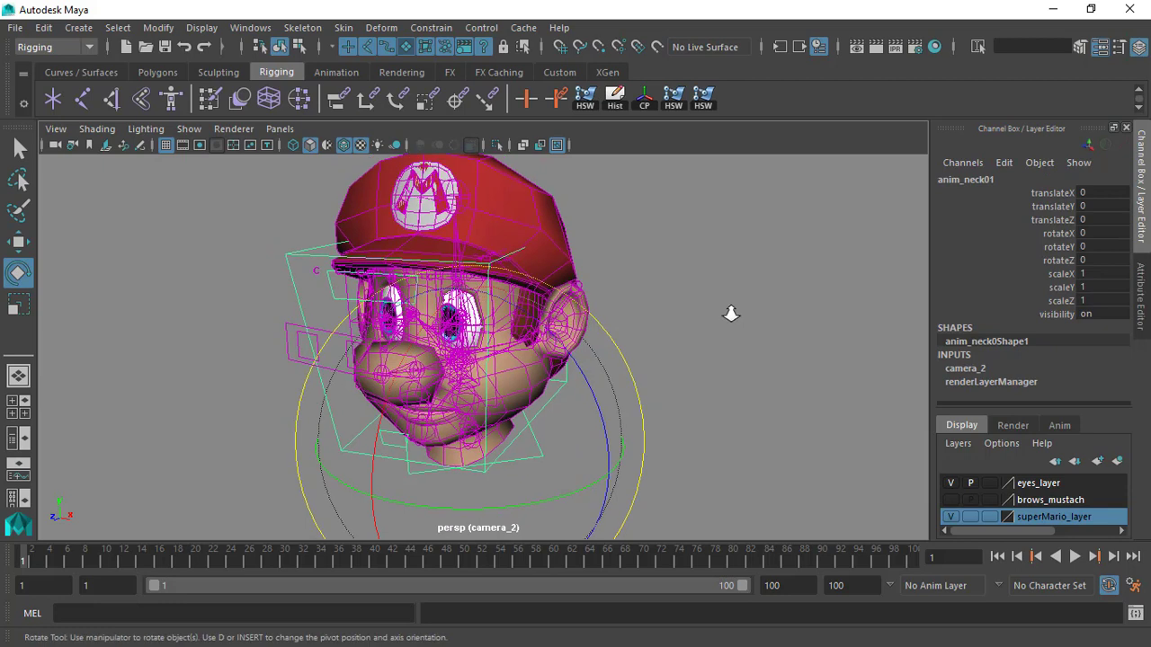